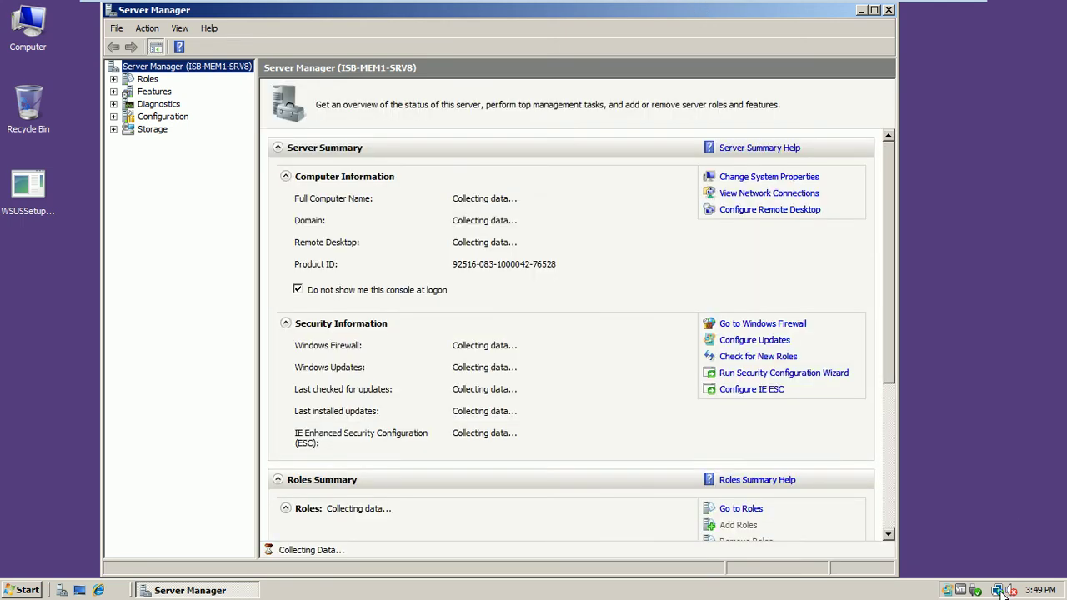
- Open Network and Sharing Center through the Start menu Network item's Properties
mouse_move(1003, 592)
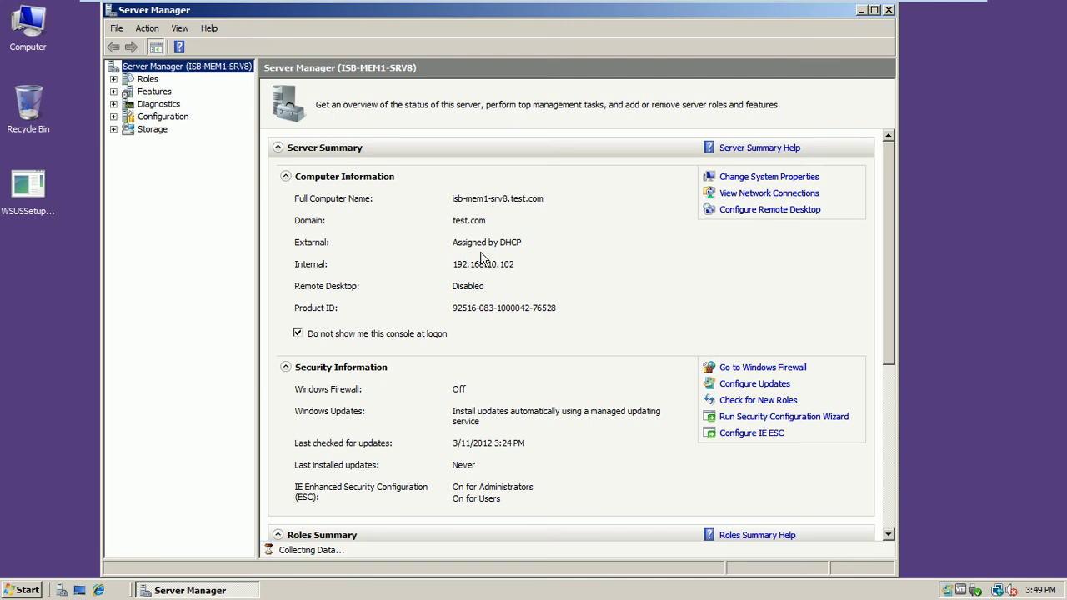
click(20, 589)
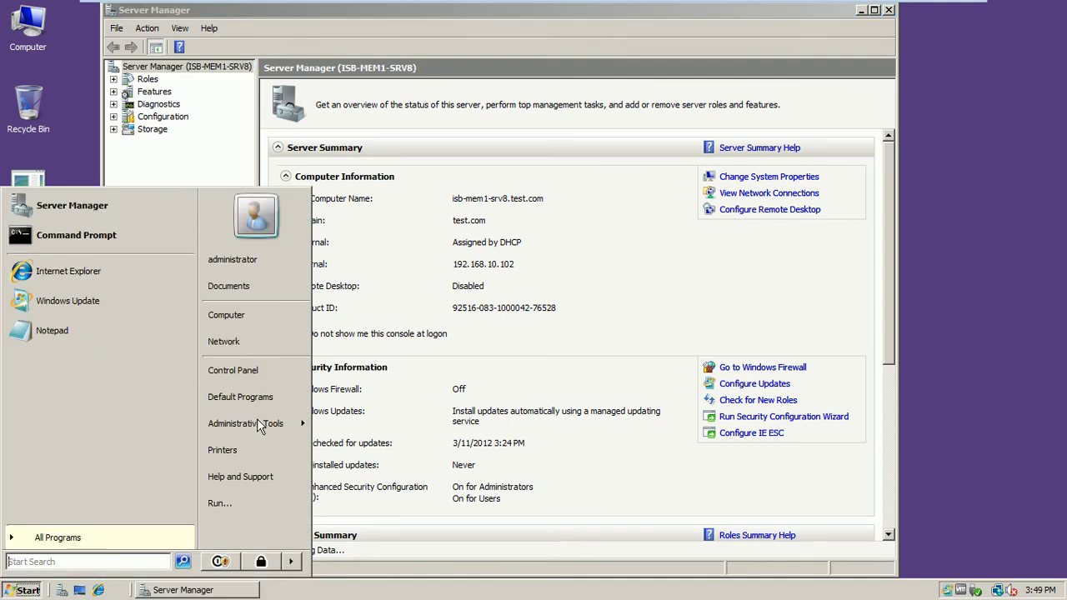
mouse_move(265, 433)
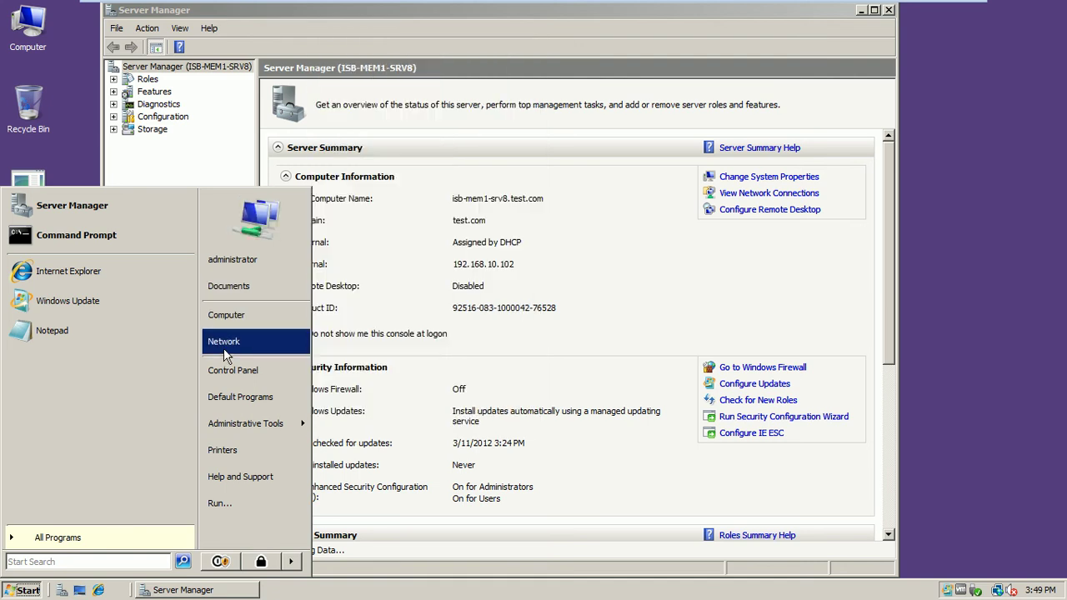
right_click(225, 355)
click(271, 423)
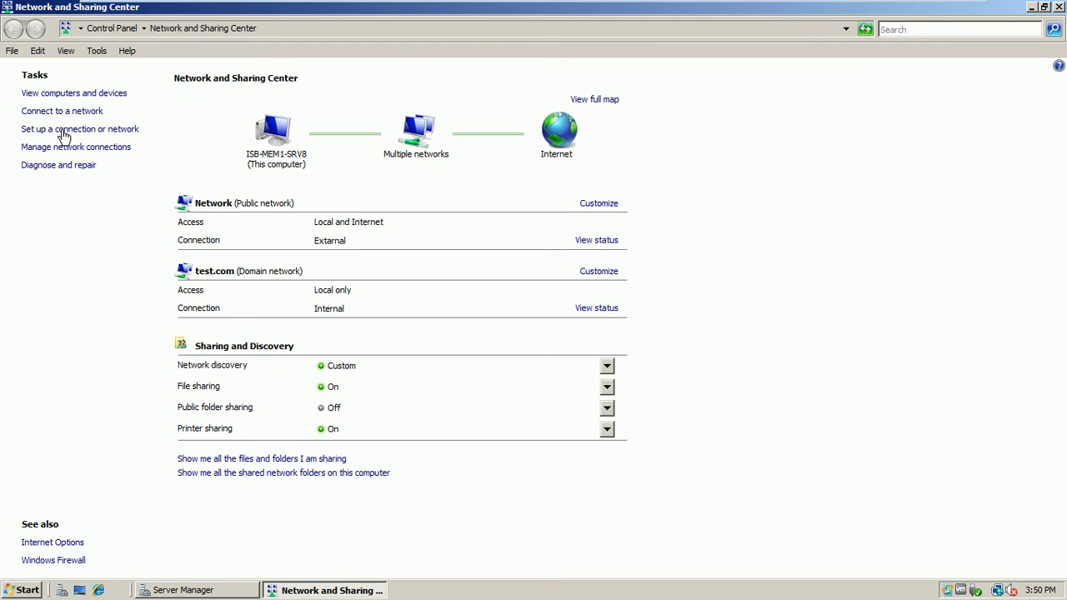
- Disable the External network adapter, then close Network Connections and Network and Sharing Center
click(68, 154)
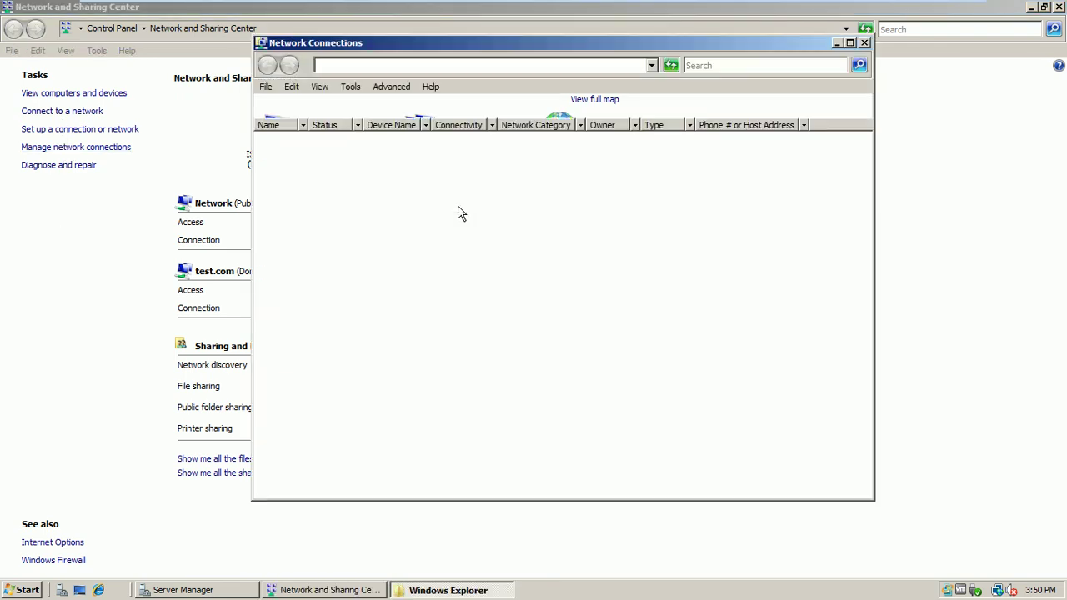
click(334, 180)
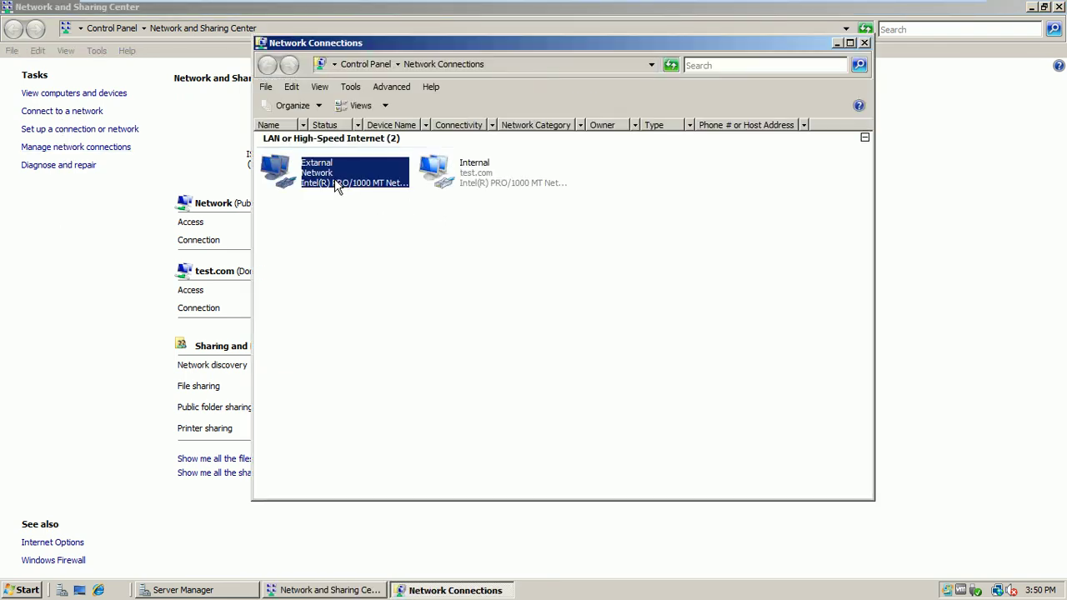
right_click(334, 178)
click(350, 189)
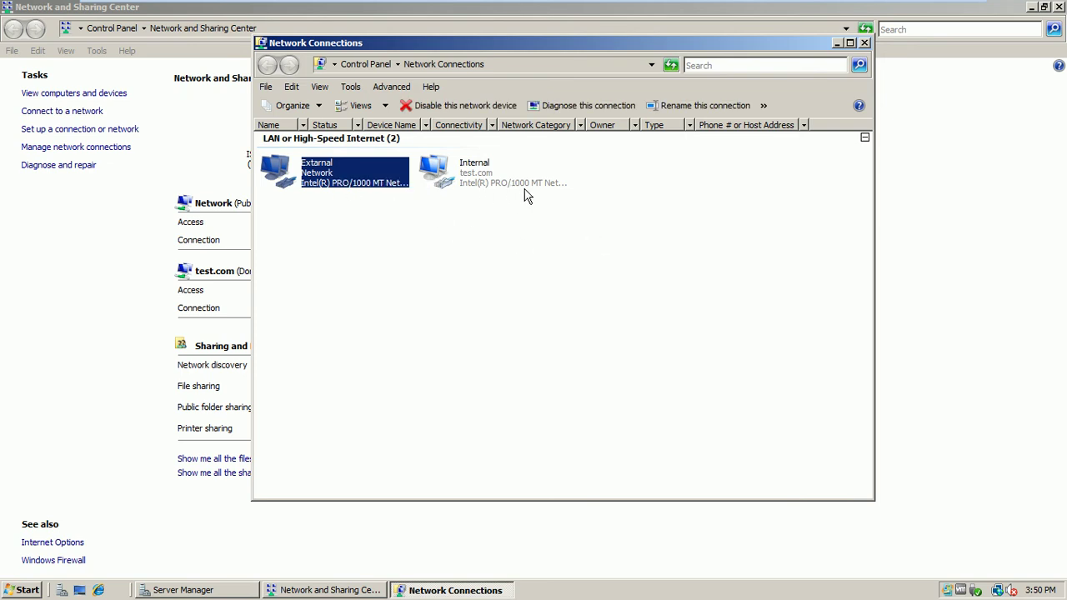
click(512, 264)
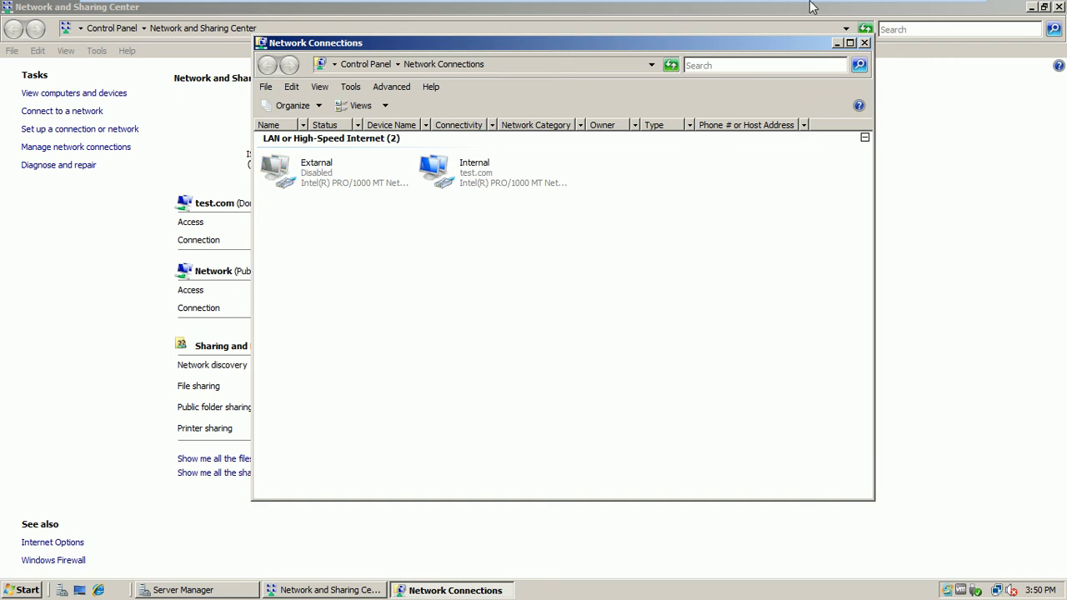
click(864, 43)
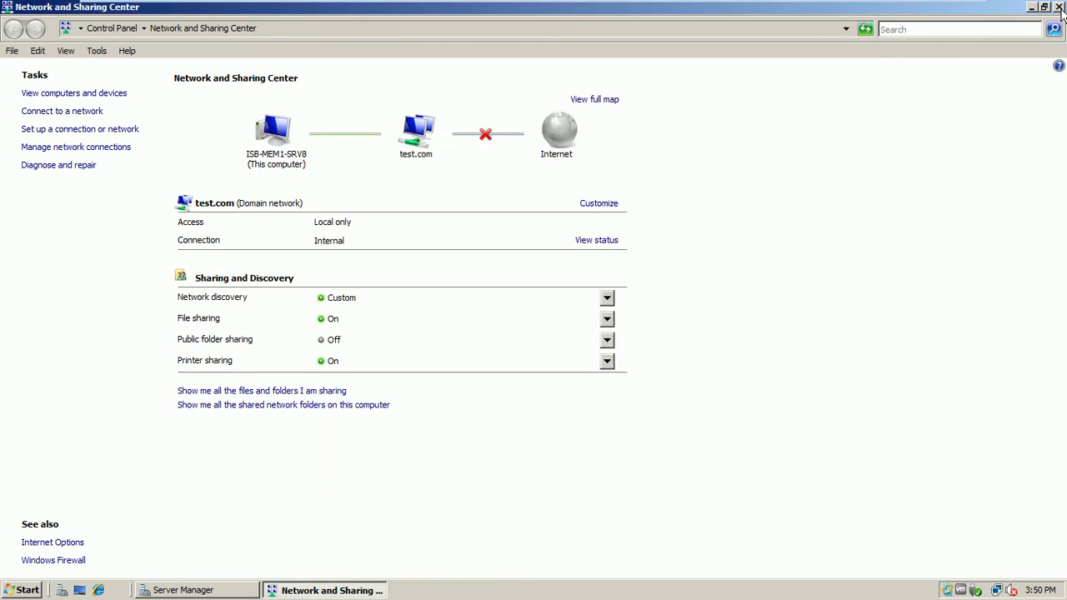
click(1059, 7)
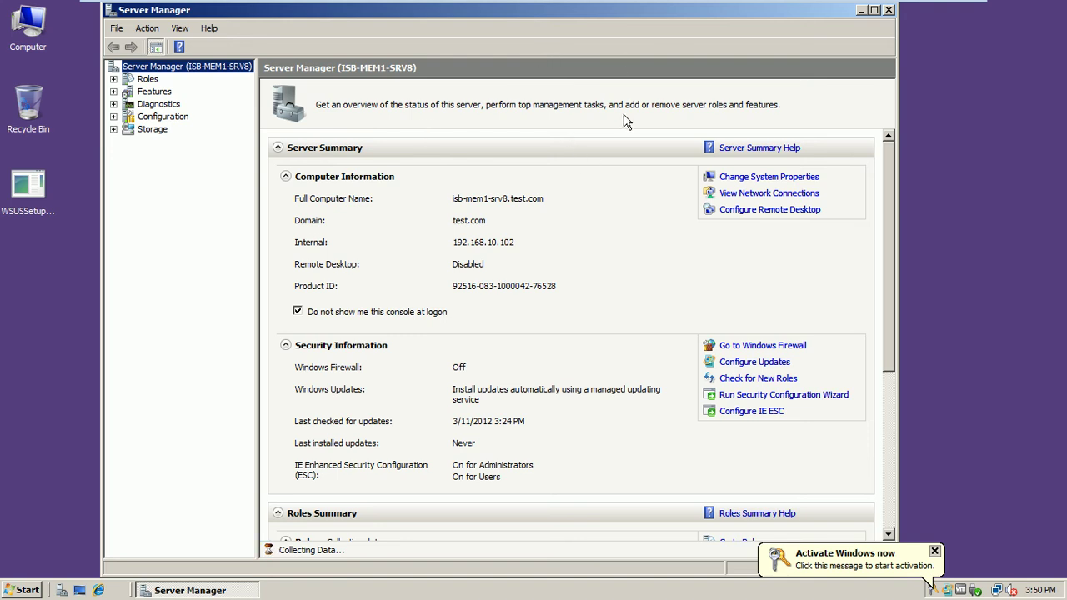
- Show the Roles summary (4 of 16 installed) and restore the virtual machine to full screen
click(148, 79)
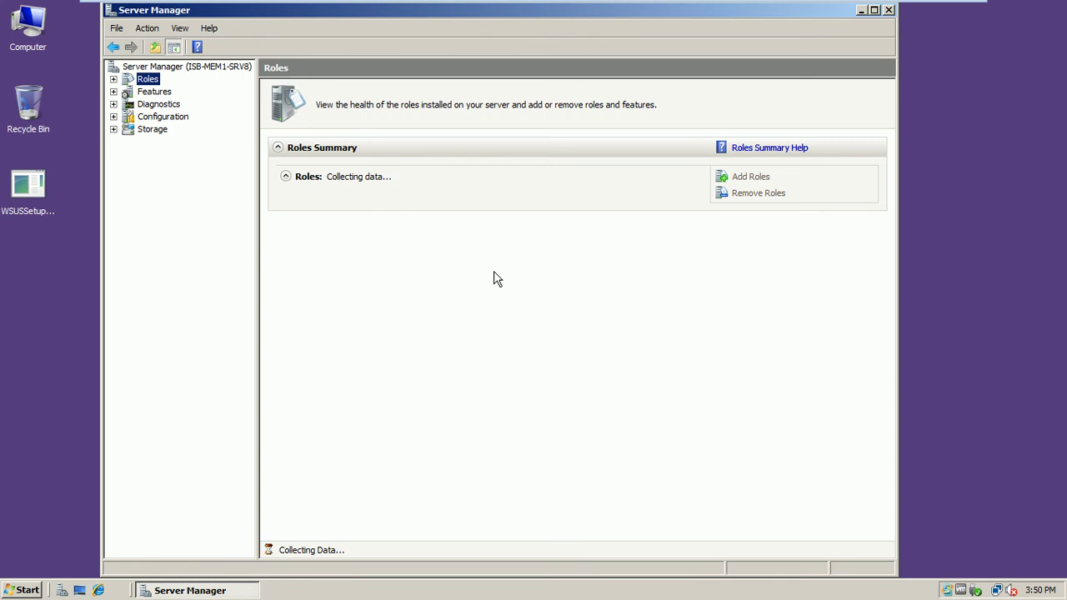
mouse_move(890, 5)
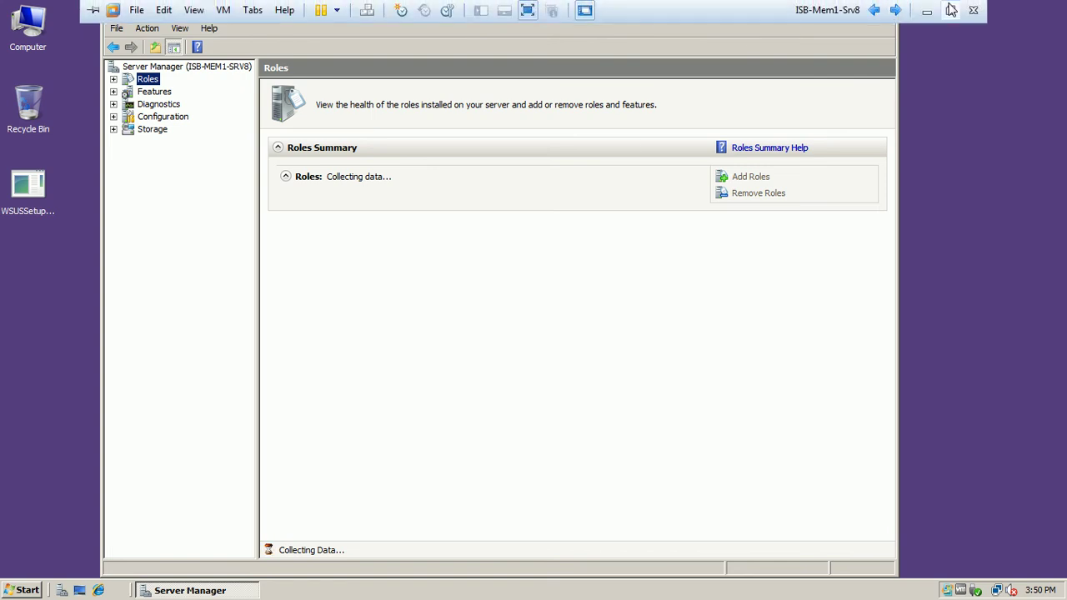
click(948, 10)
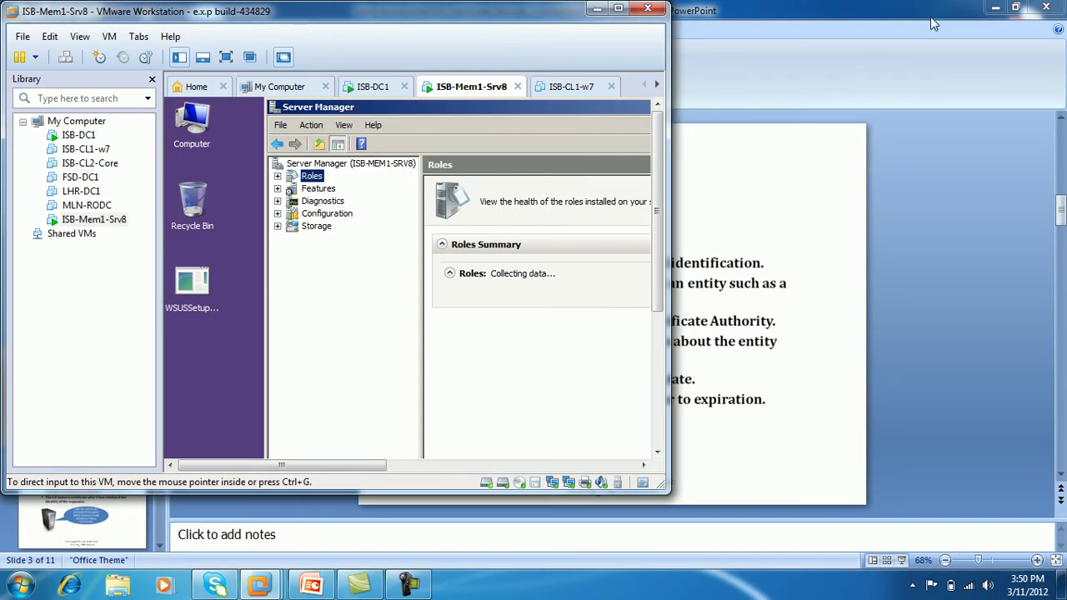
click(995, 6)
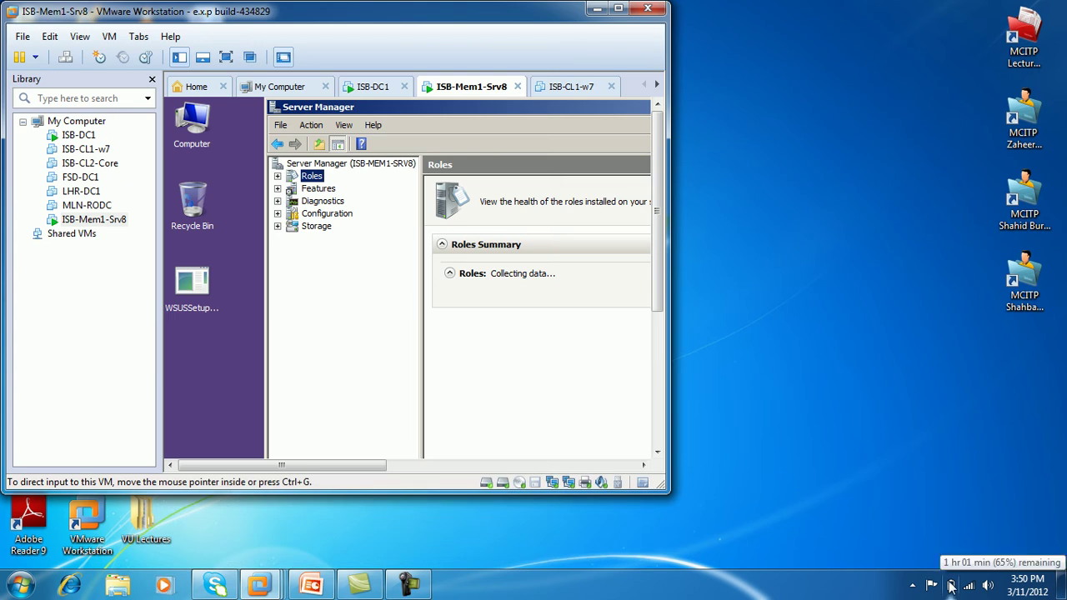
click(619, 8)
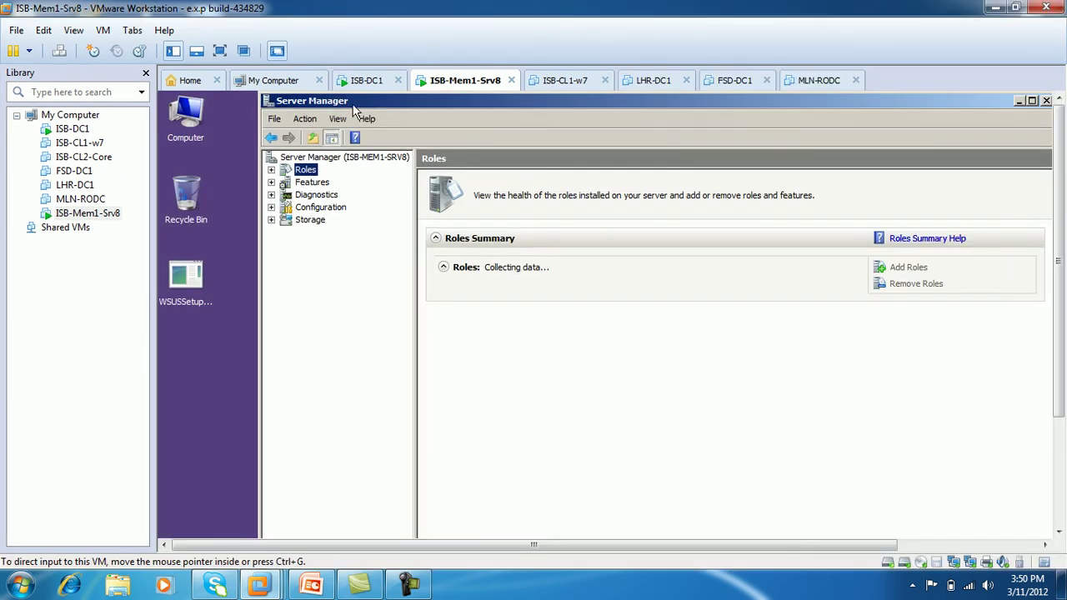
click(219, 51)
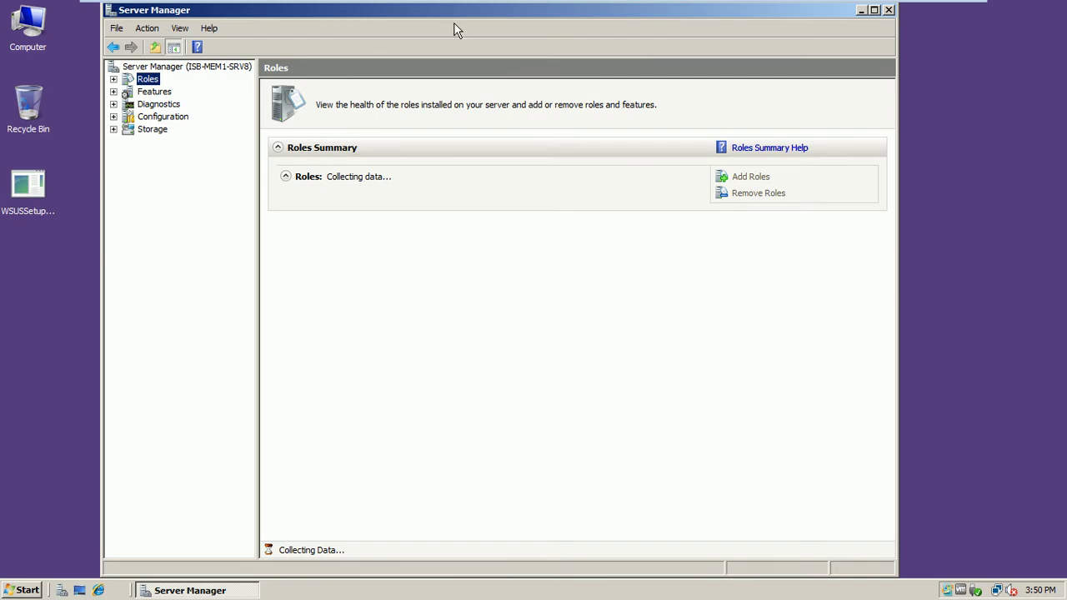
drag(495, 23, 505, 81)
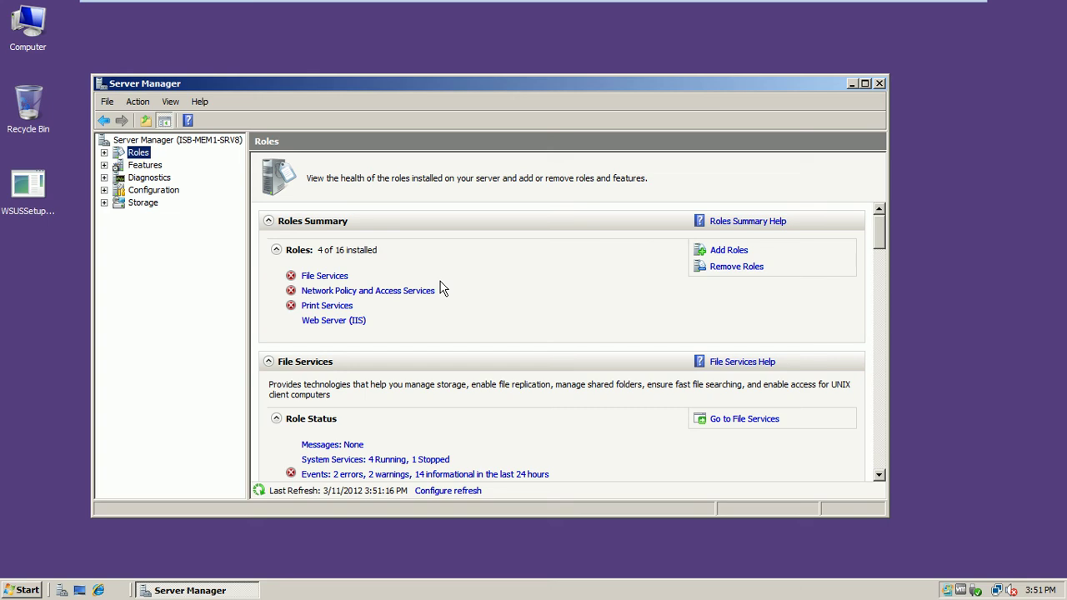
- Start Add Roles, select Active Directory Certificate Services, and advance to its introduction page
click(737, 256)
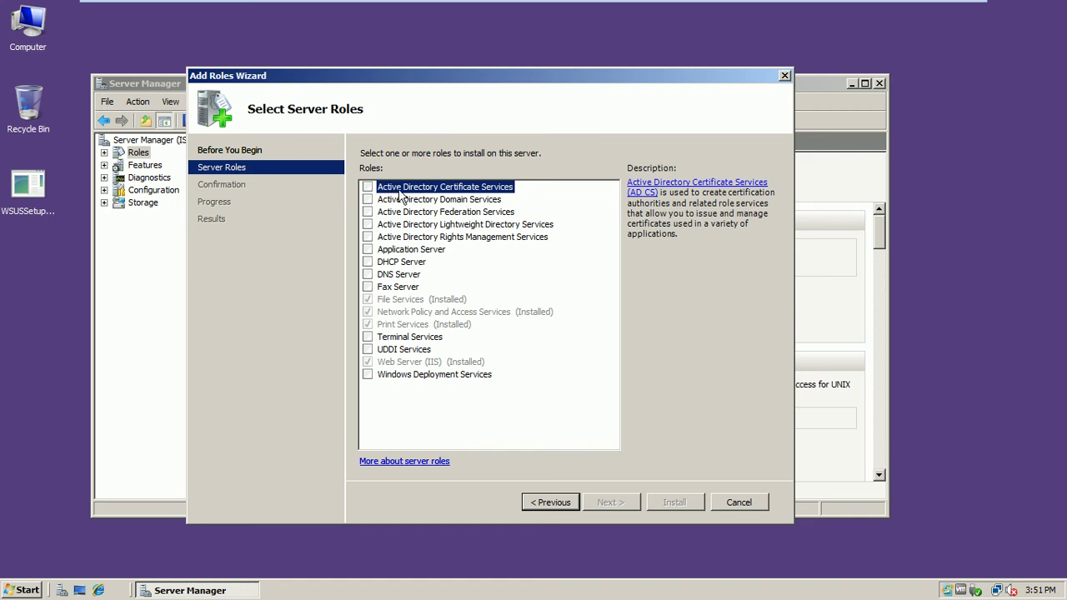
click(368, 187)
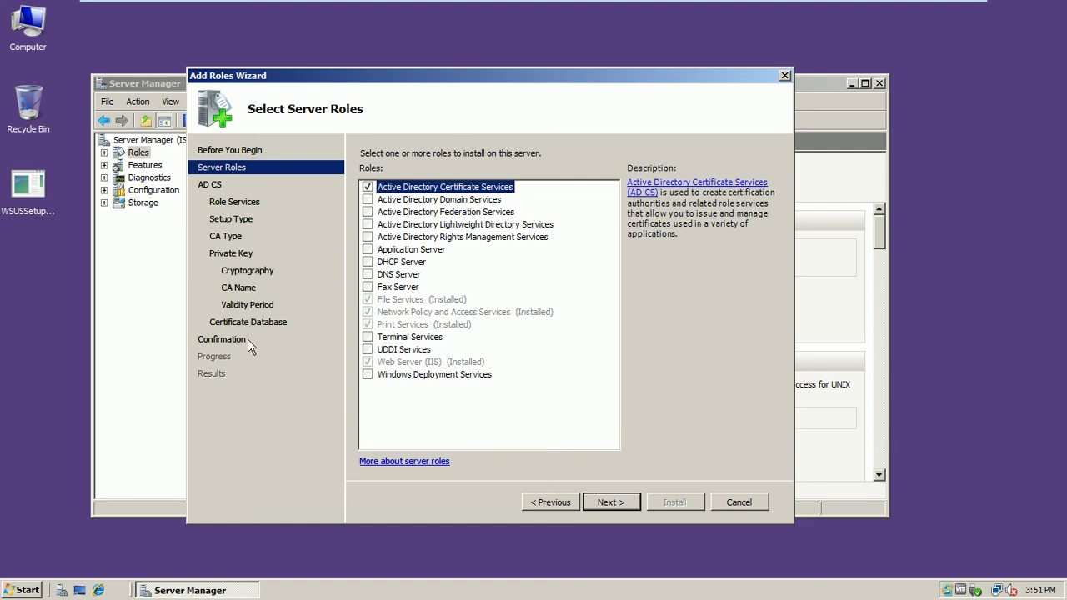
click(609, 502)
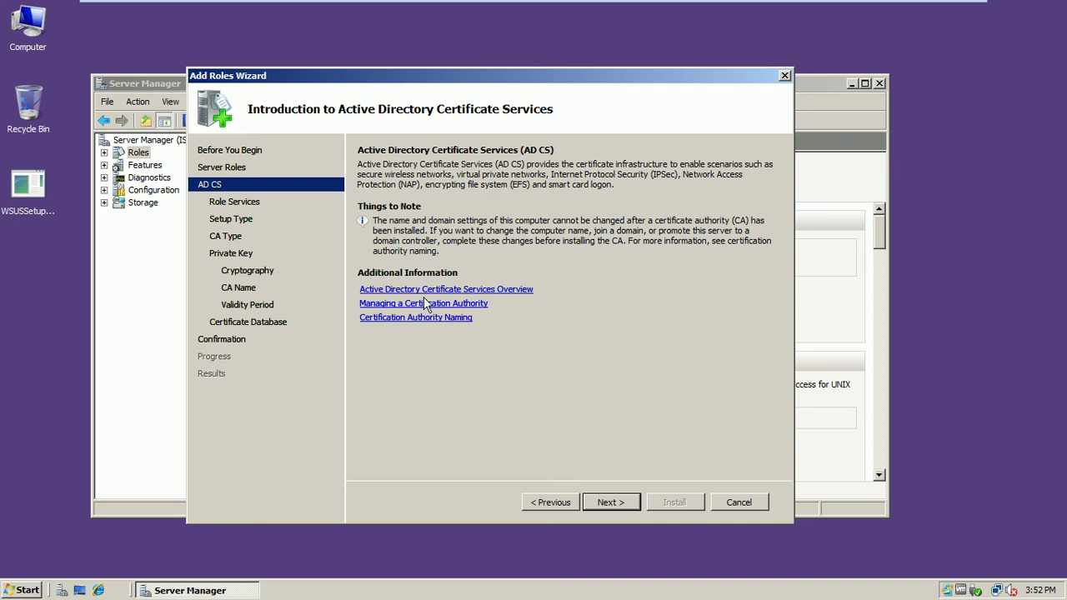
- Add Certification Authority Web Enrollment, with its required web components, and Online Responder
click(608, 503)
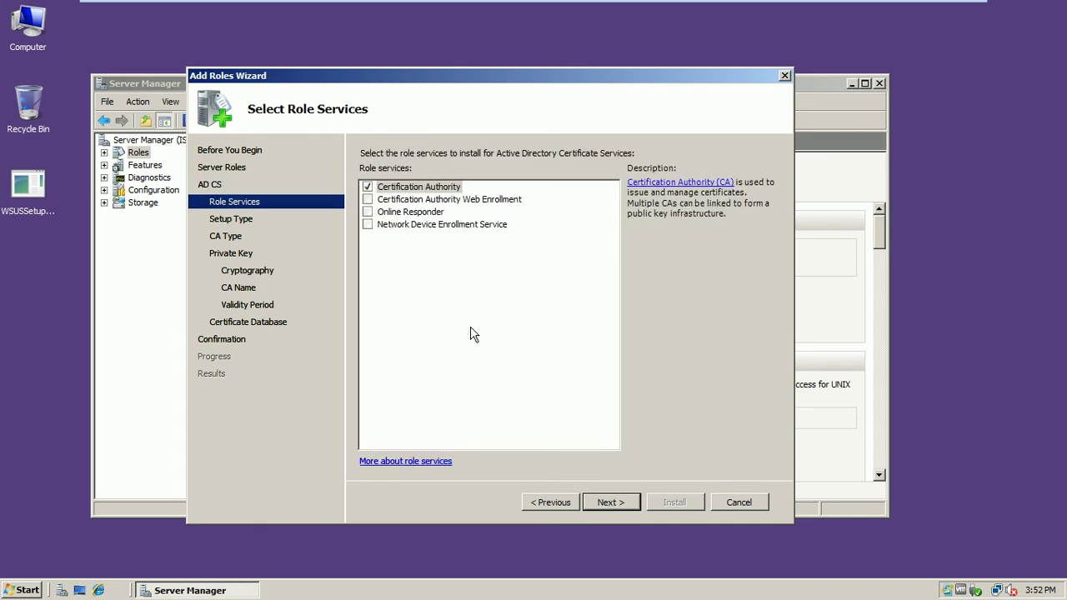
click(368, 199)
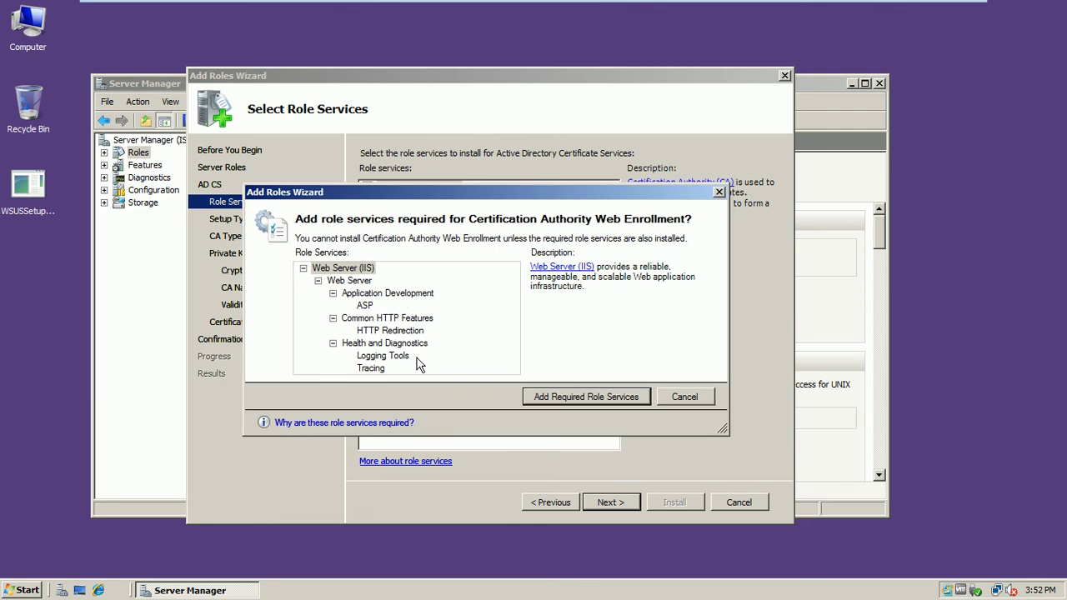
click(545, 399)
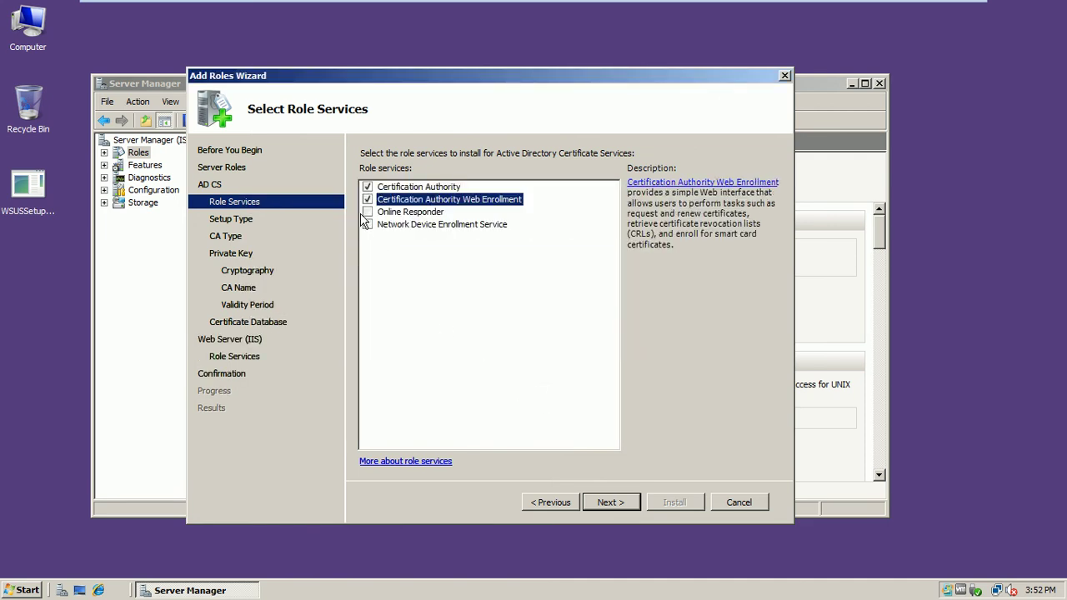
click(368, 214)
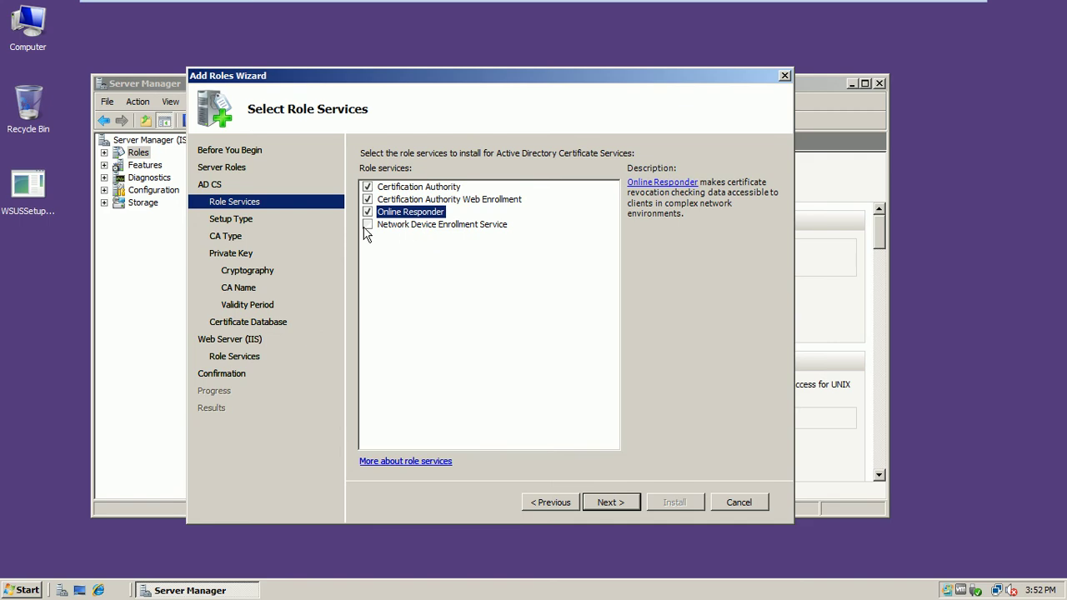
click(602, 503)
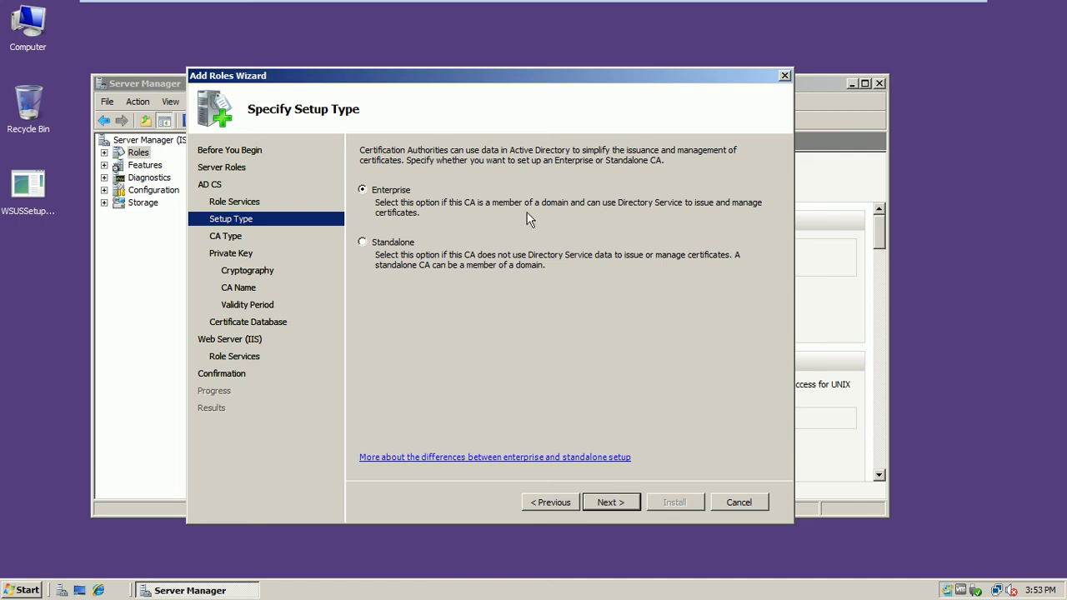
- Keep the Enterprise setup type and the Root CA type
mouse_move(634, 4)
click(614, 503)
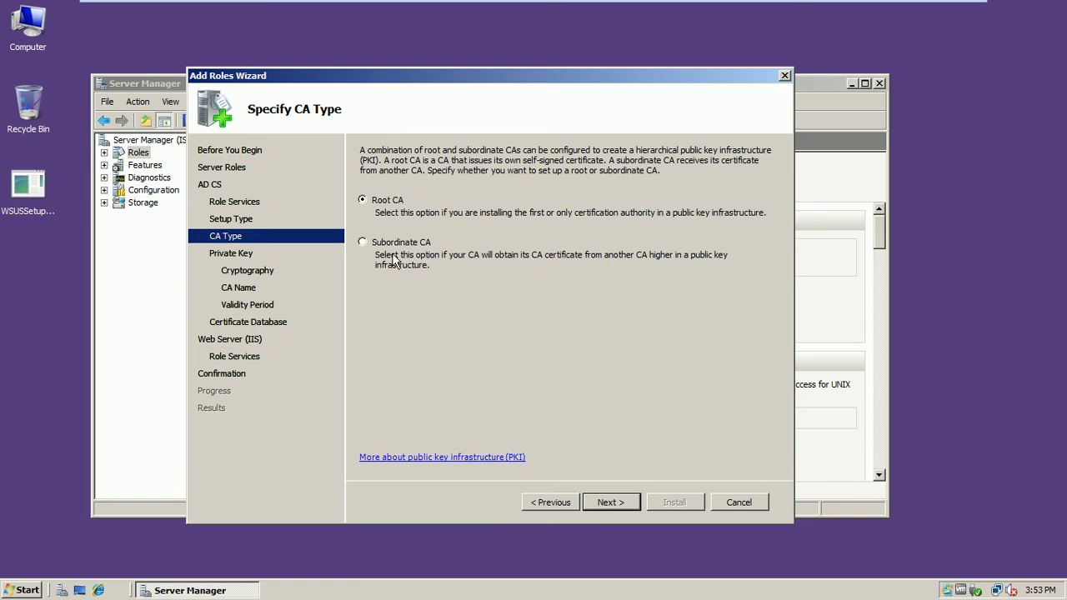
click(620, 503)
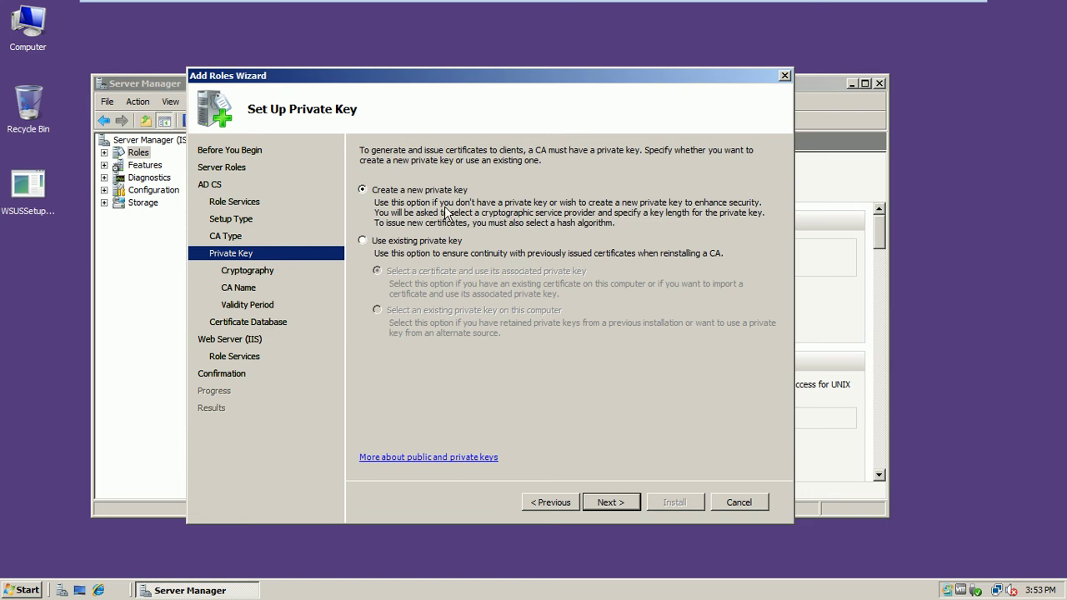
- Keep the option to create a new private key for the CA
click(385, 242)
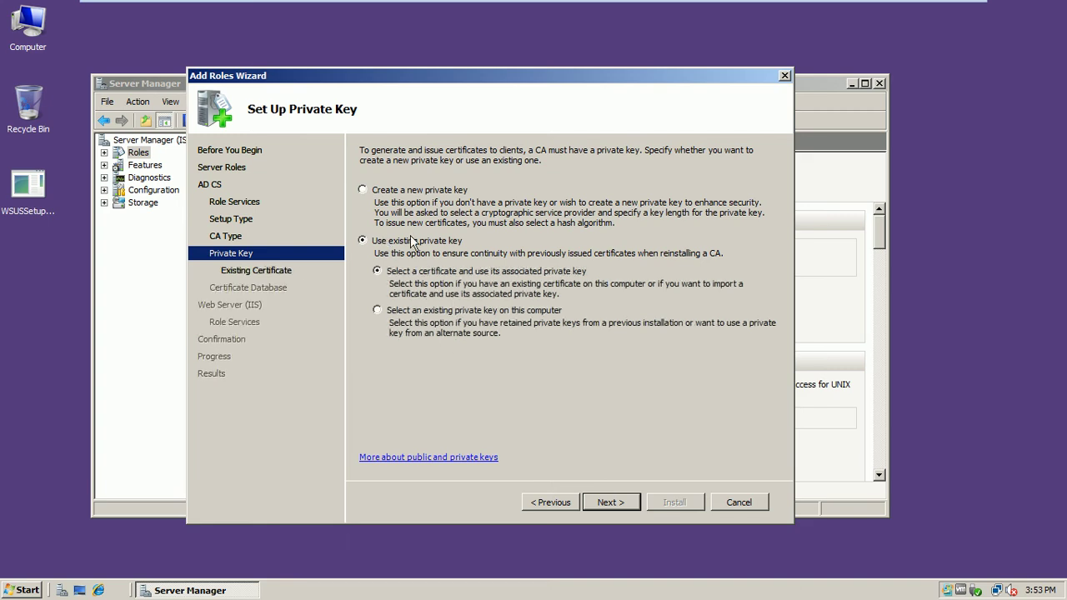
click(384, 201)
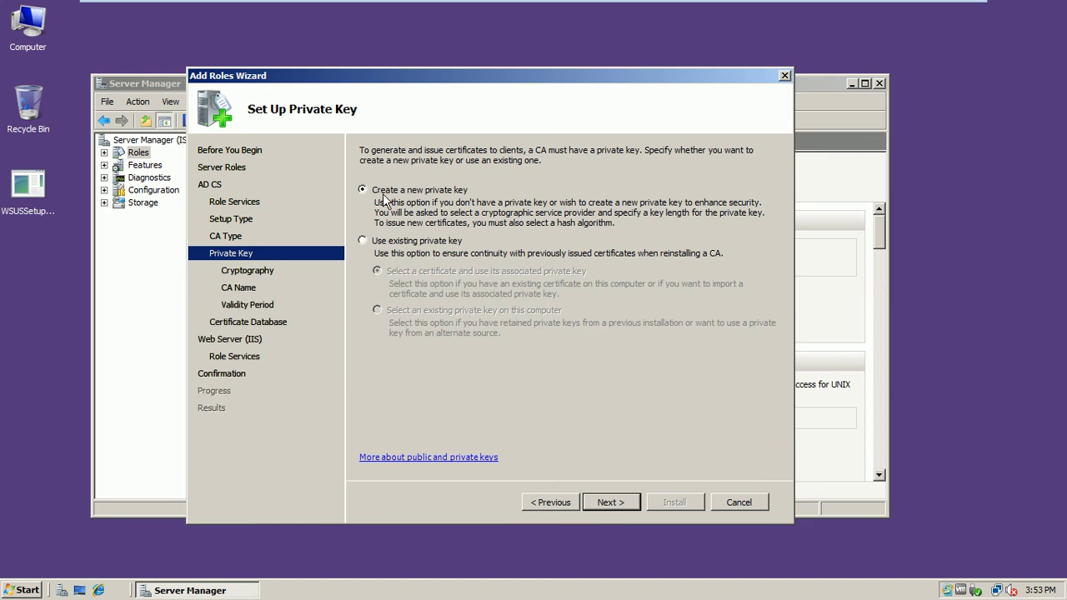
click(626, 503)
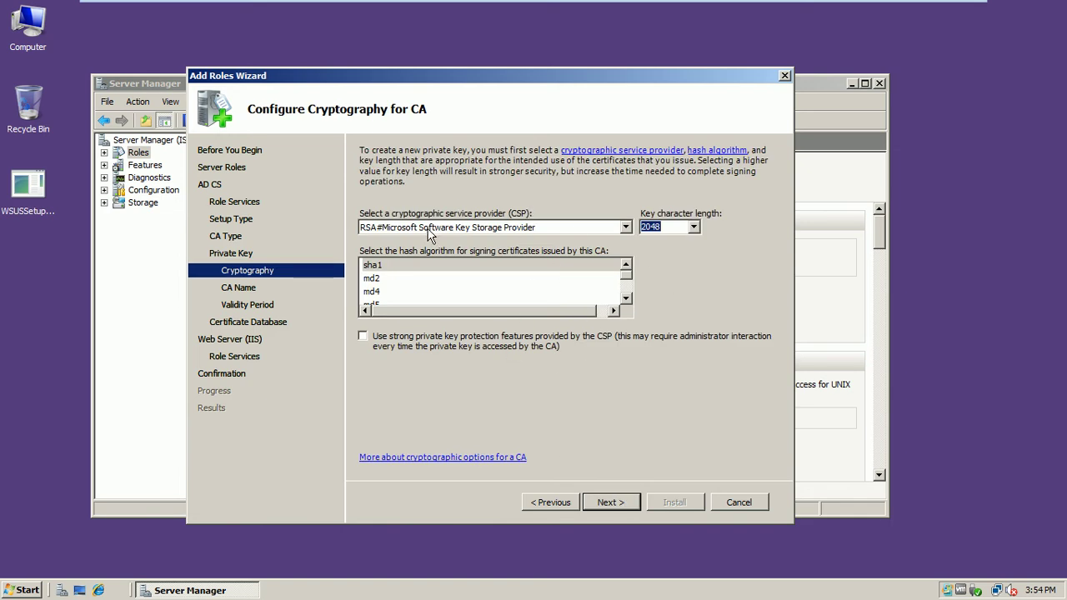
- Accept the RSA Microsoft Software Key Storage Provider, 2048-bit key and sha1 defaults
click(627, 296)
click(627, 295)
click(627, 295)
click(627, 295)
click(627, 266)
click(626, 266)
click(626, 266)
click(626, 266)
click(629, 227)
click(627, 227)
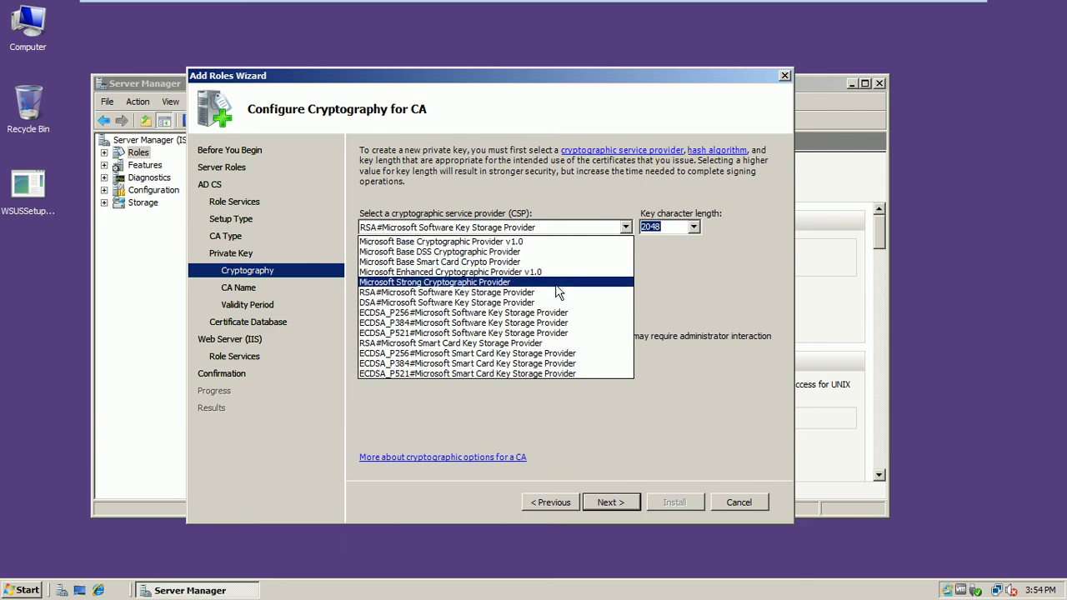
click(769, 292)
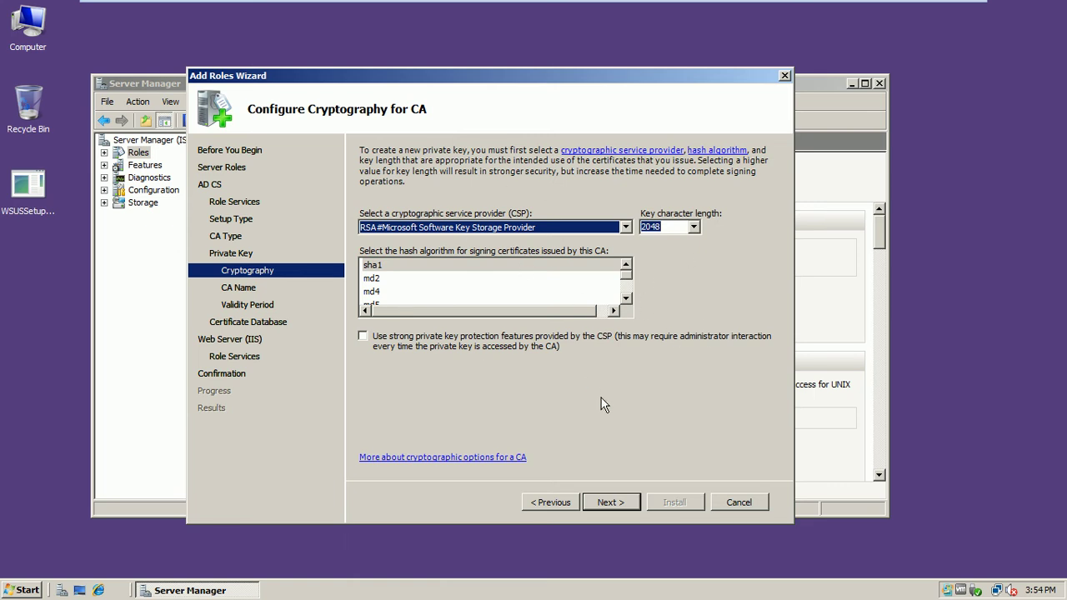
click(609, 503)
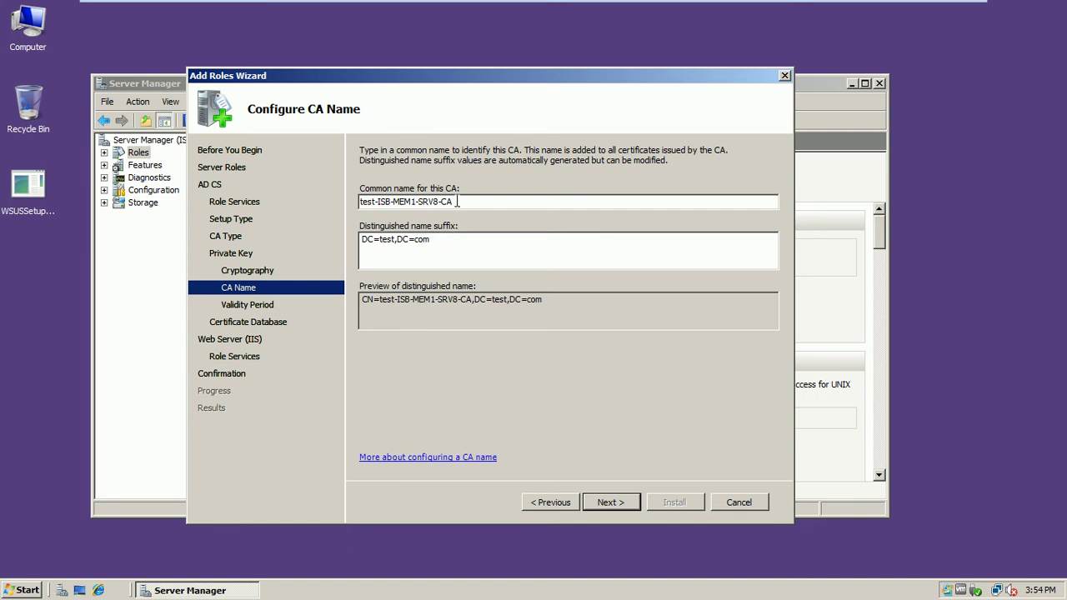
- Retype the CA common name as test-Root-Ent-CA
key(BackSpace)
key(BackSpace)
key(BackSpace)
key(BackSpace)
key(BackSpace)
key(BackSpace)
key(BackSpace)
key(BackSpace)
key(BackSpace)
key(BackSpace)
key(BackSpace)
key(BackSpace)
key(BackSpace)
key(BackSpace)
key(BackSpace)
key(BackSpace)
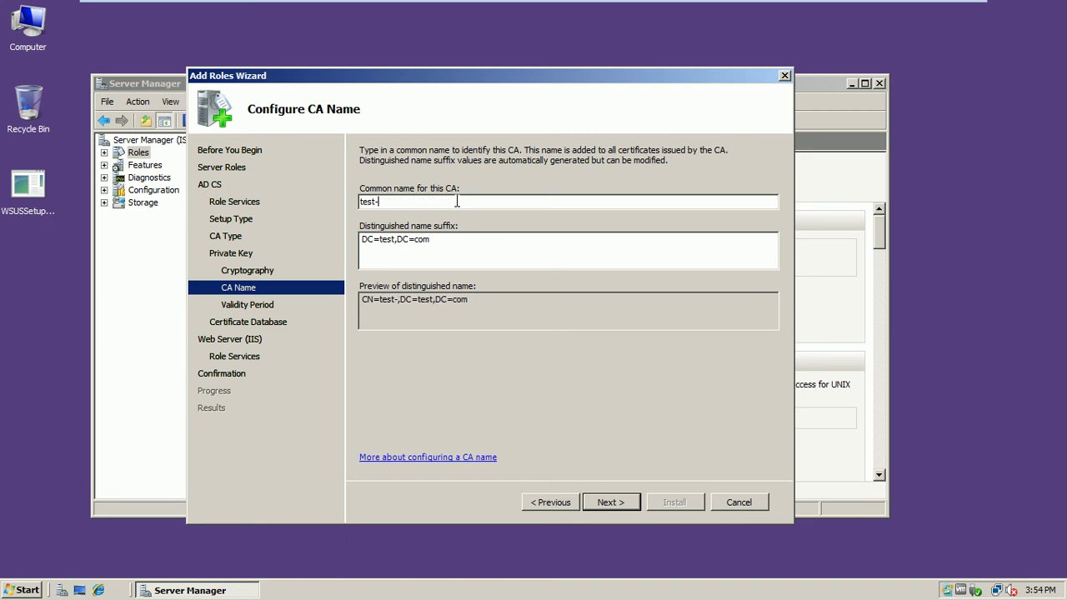
text(Roo)
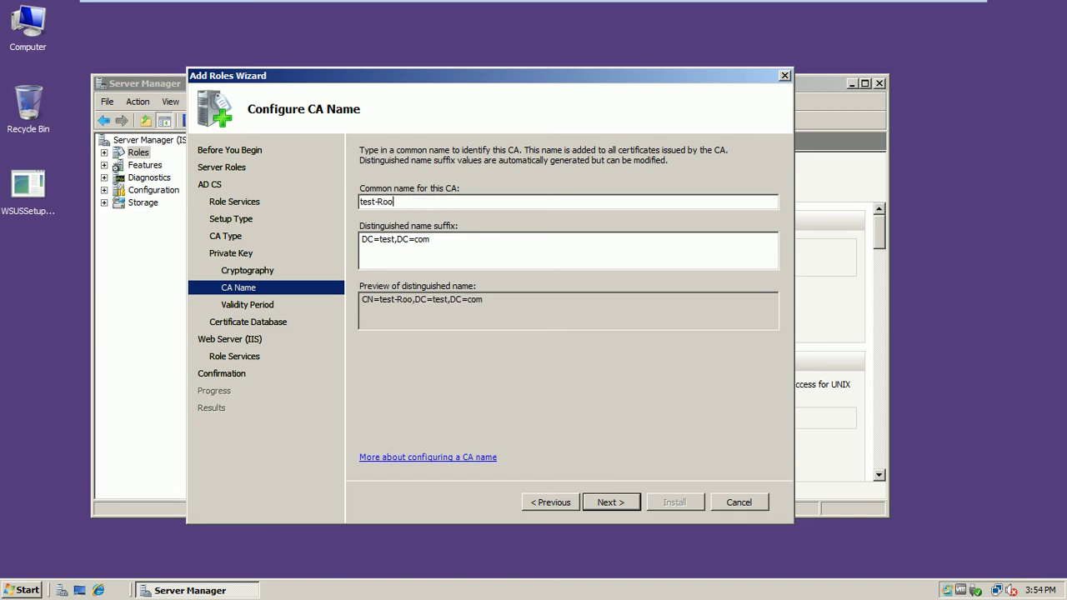
text(t-CA)
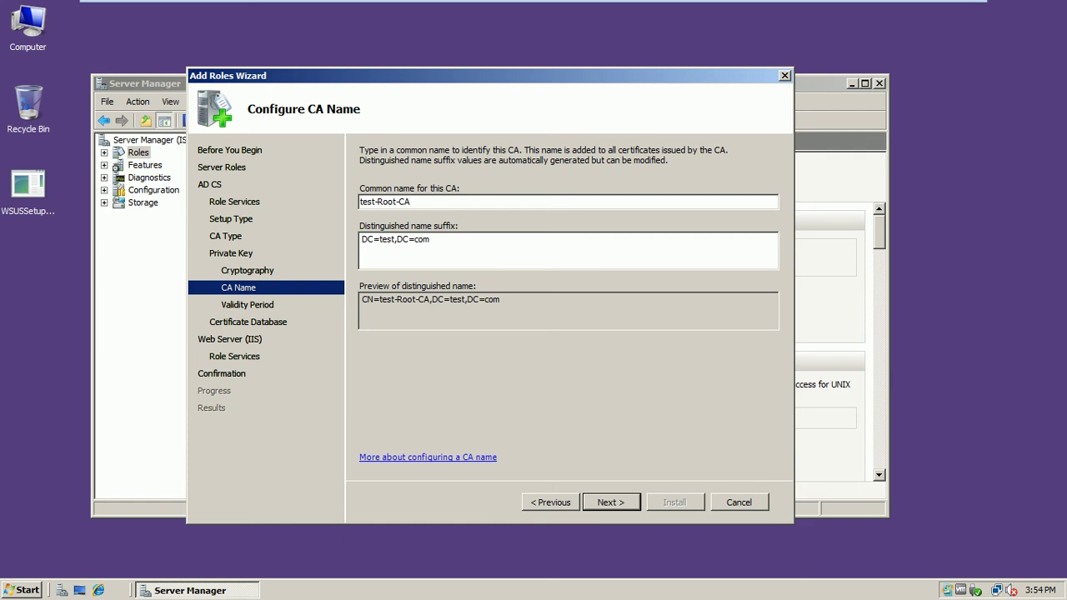
key(BackSpace)
key(BackSpace)
text(Ent-)
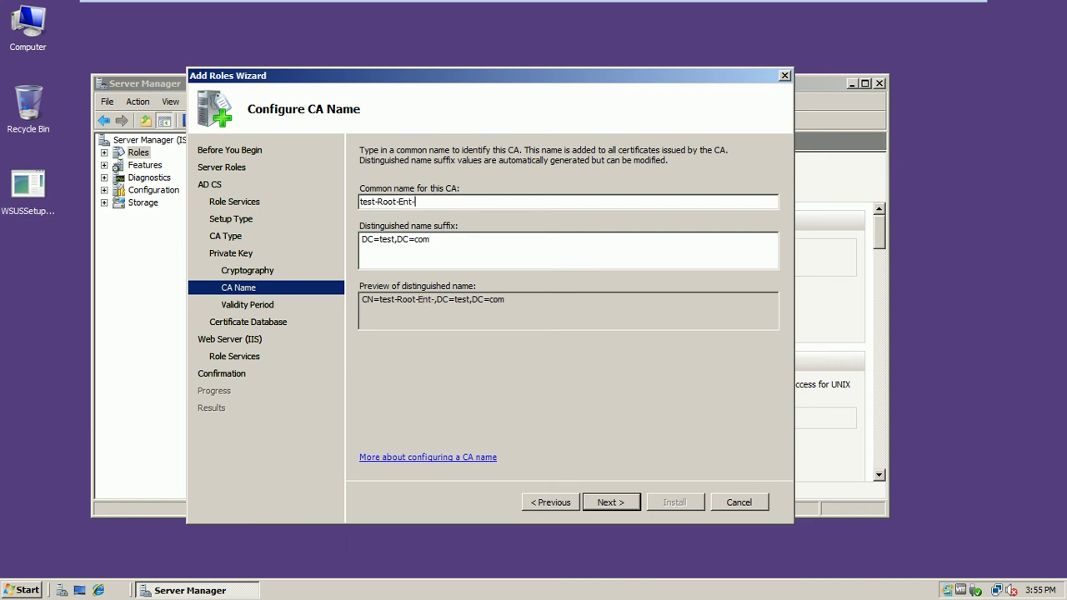
text(CA)
- Accept the CA name and keep the 5-year validity period
click(607, 502)
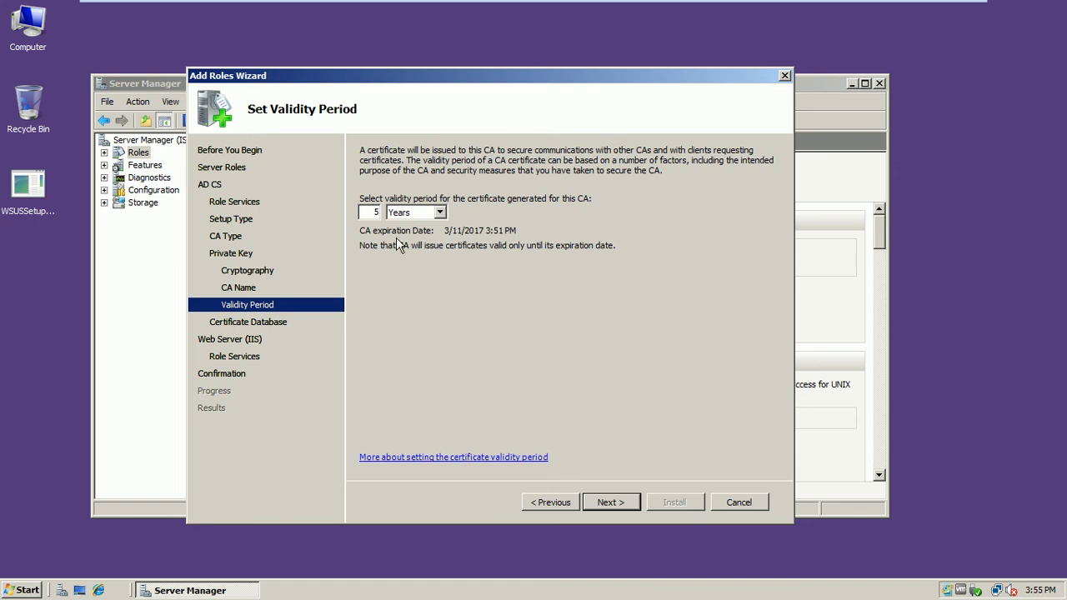
click(610, 502)
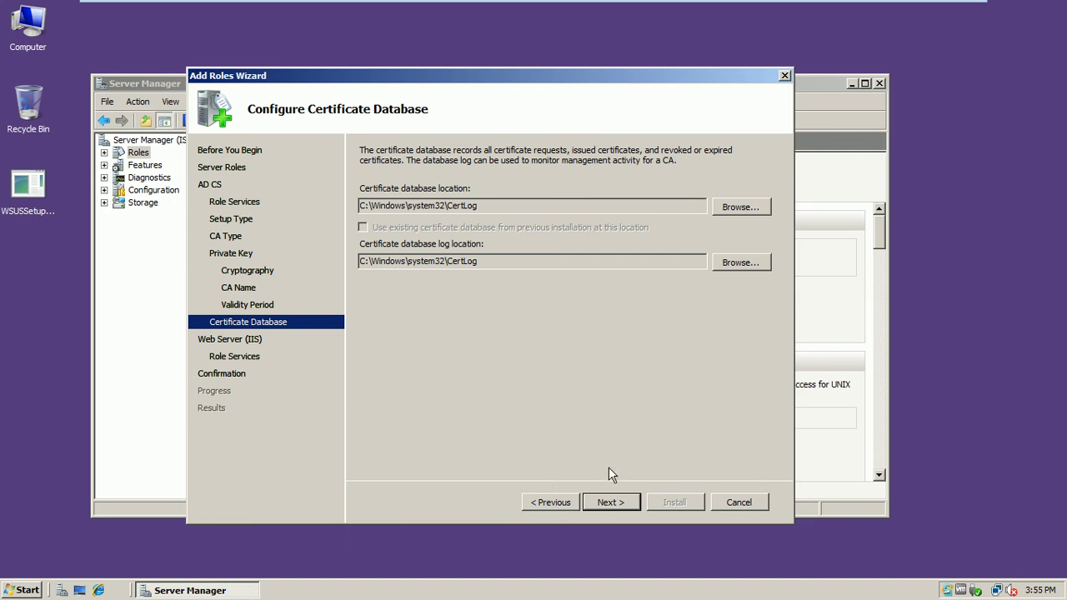
- Keep the CertLog database locations and default IIS role services, then begin installation
click(611, 502)
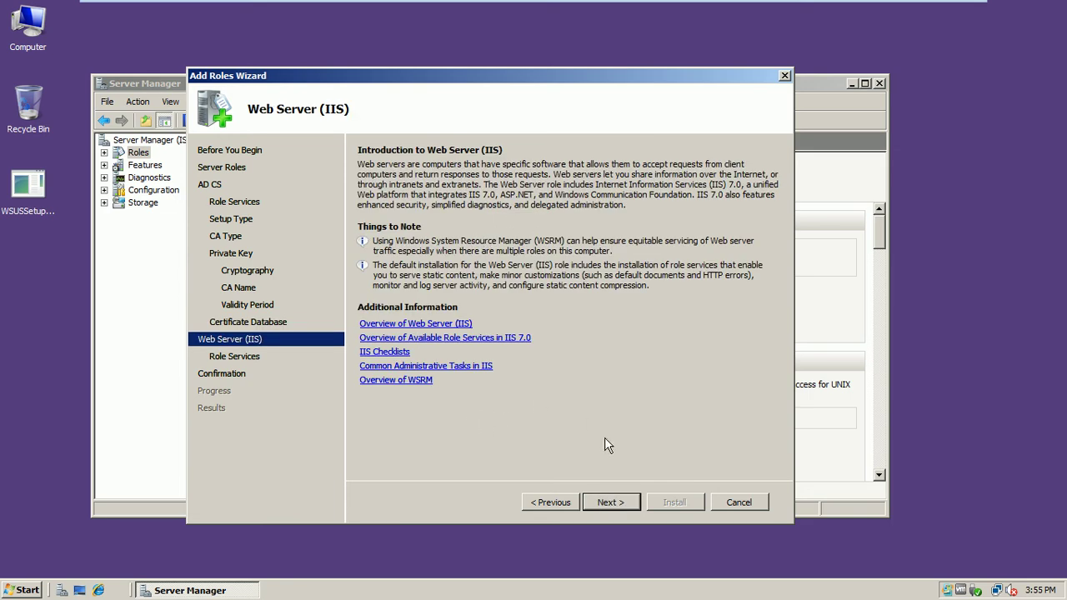
click(611, 503)
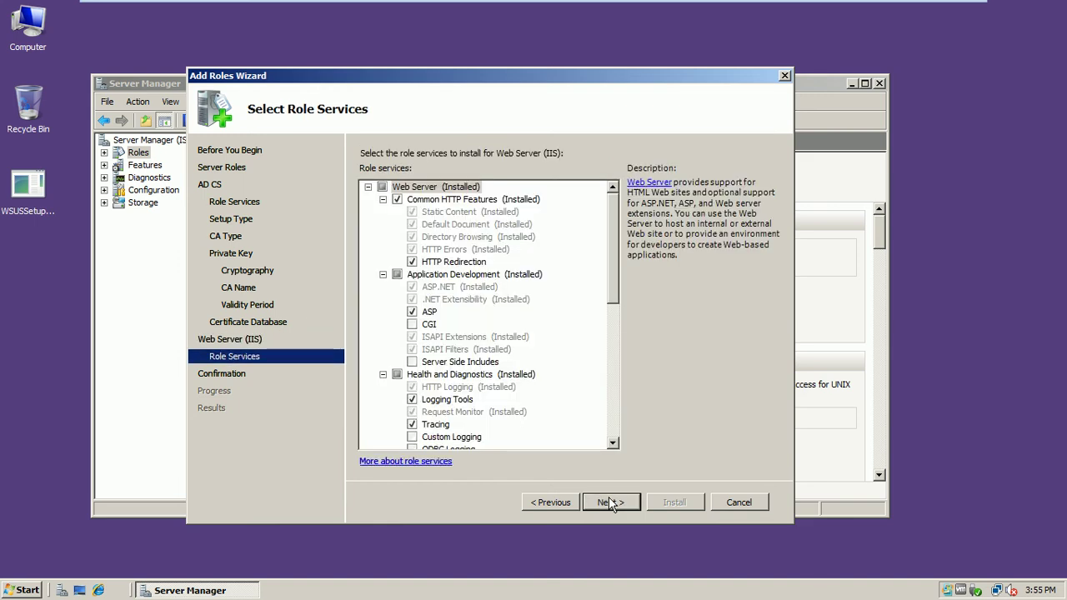
scroll(611, 213, down, 1)
drag(614, 225, 635, 199)
click(608, 503)
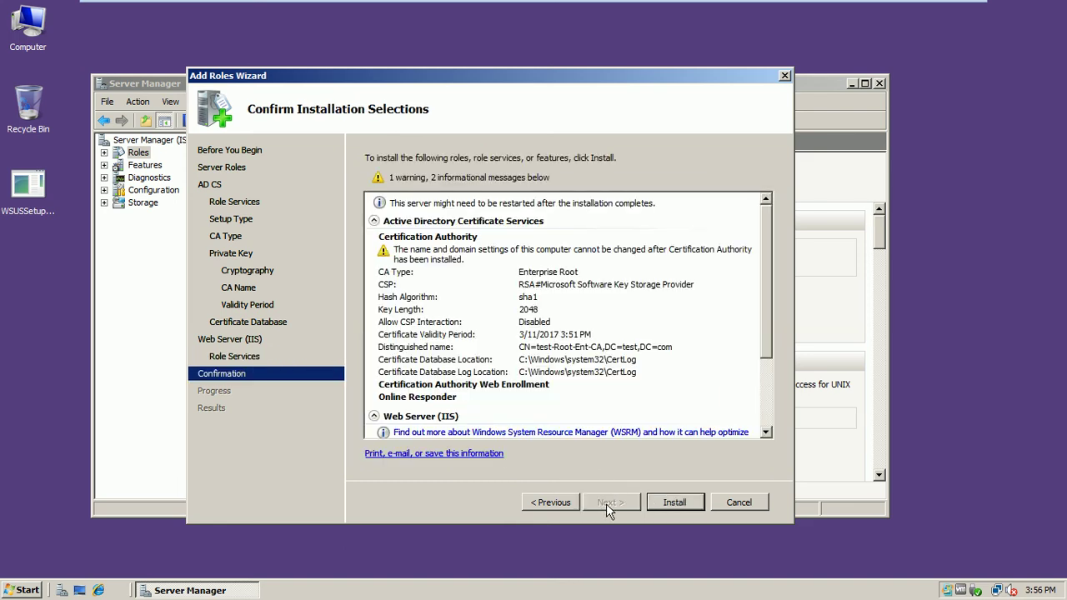
drag(766, 223, 775, 365)
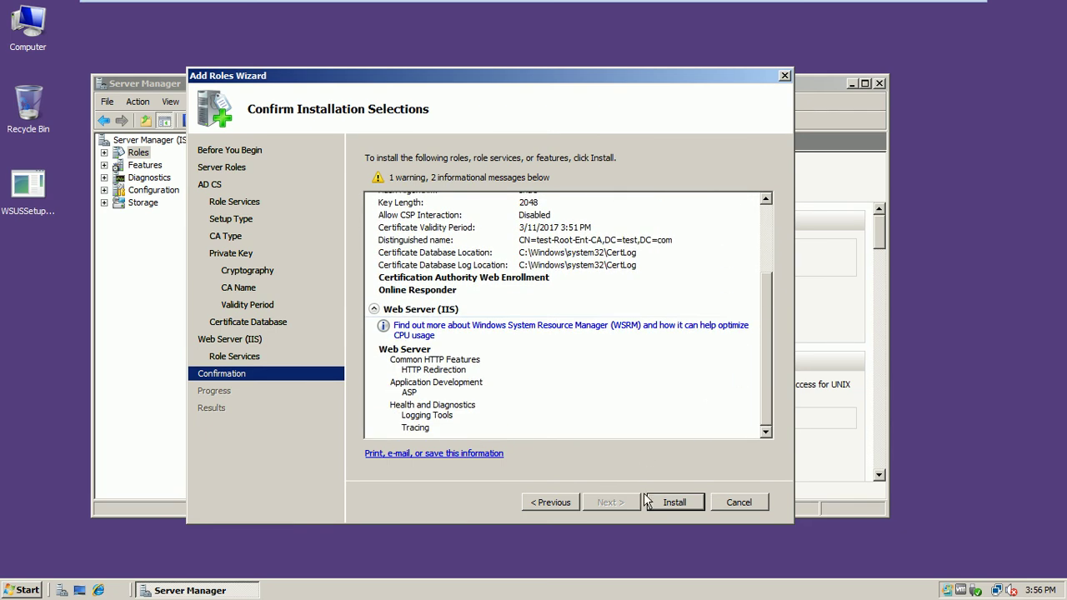
click(672, 503)
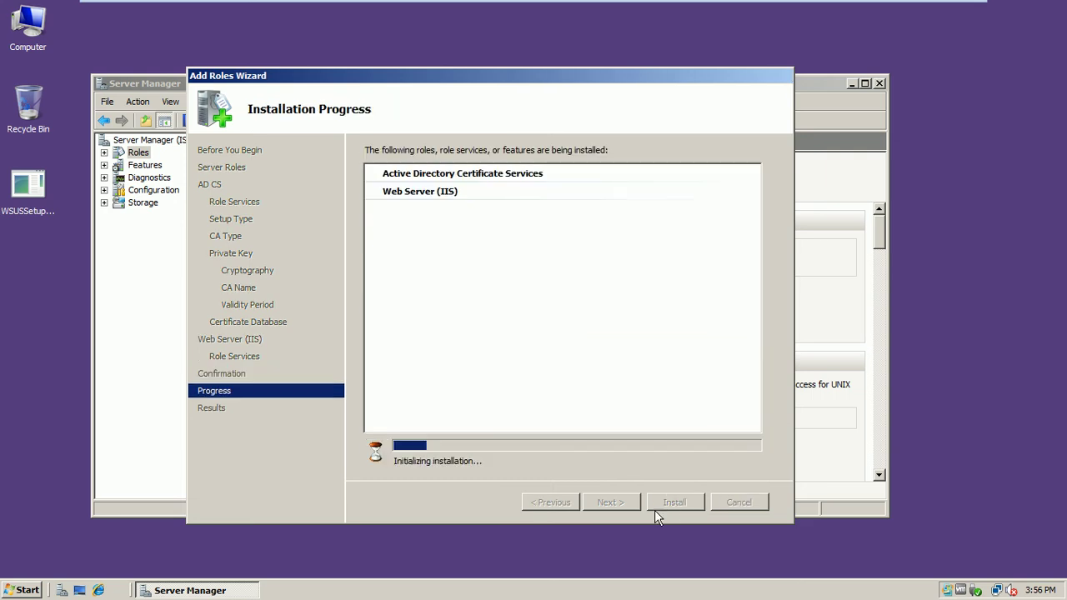
- Exit full-screen and maximize the virtual machine window to check on the installation
mouse_move(921, 4)
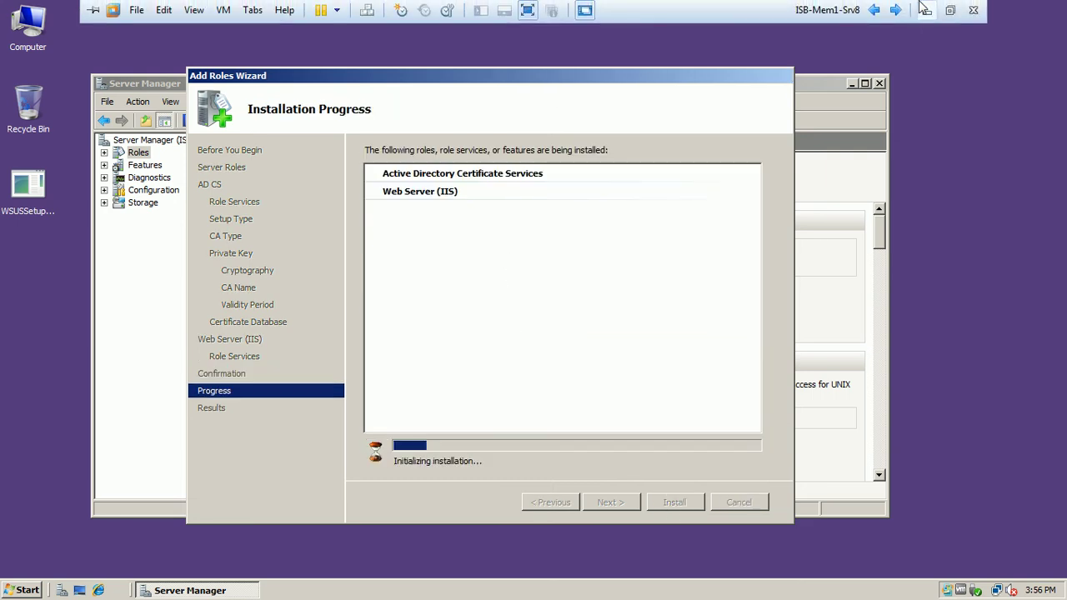
click(950, 12)
double_click(572, 20)
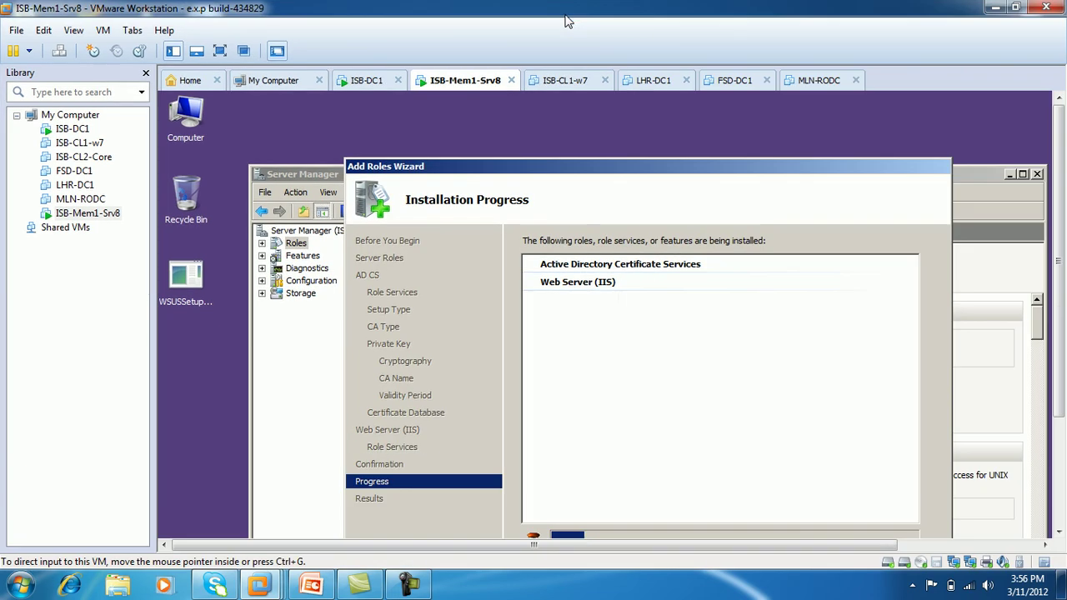
scroll(1063, 193, down, 2)
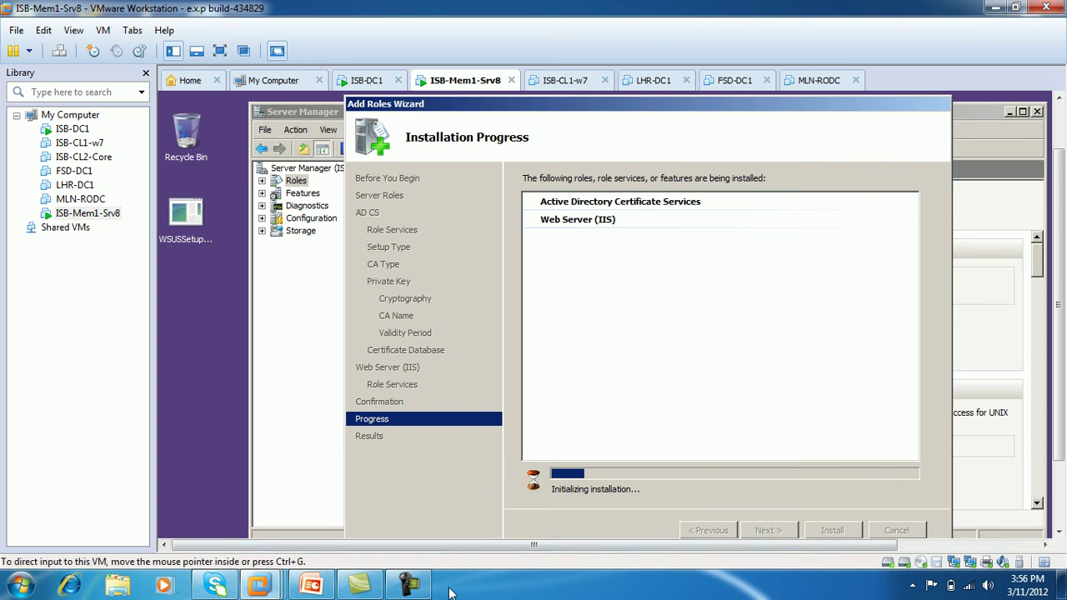
click(409, 584)
click(998, 508)
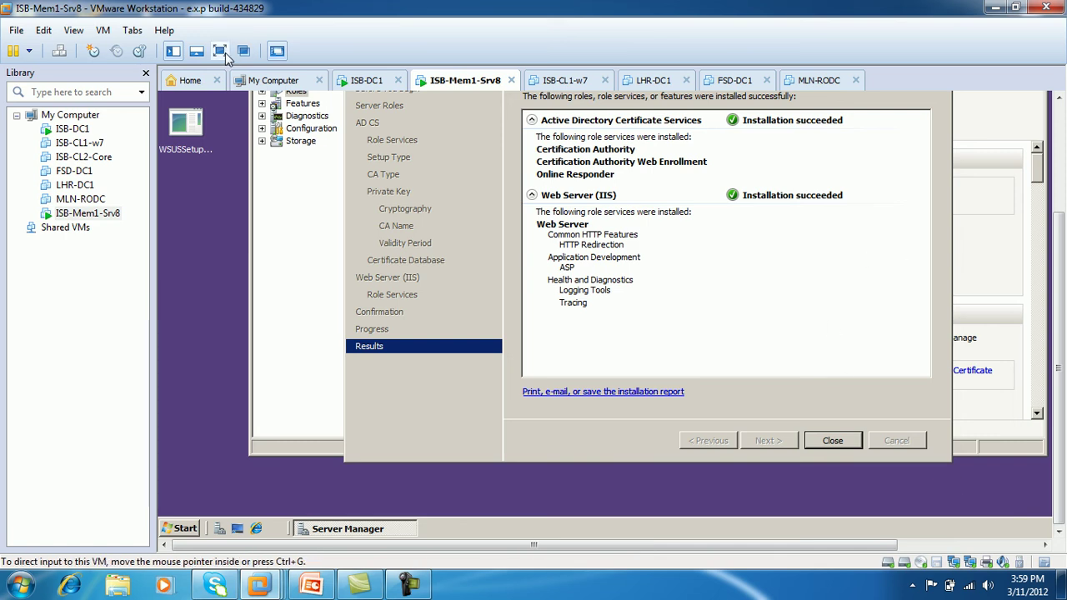
- Return to full screen, then close the completed installation wizard and Server Manager
click(219, 51)
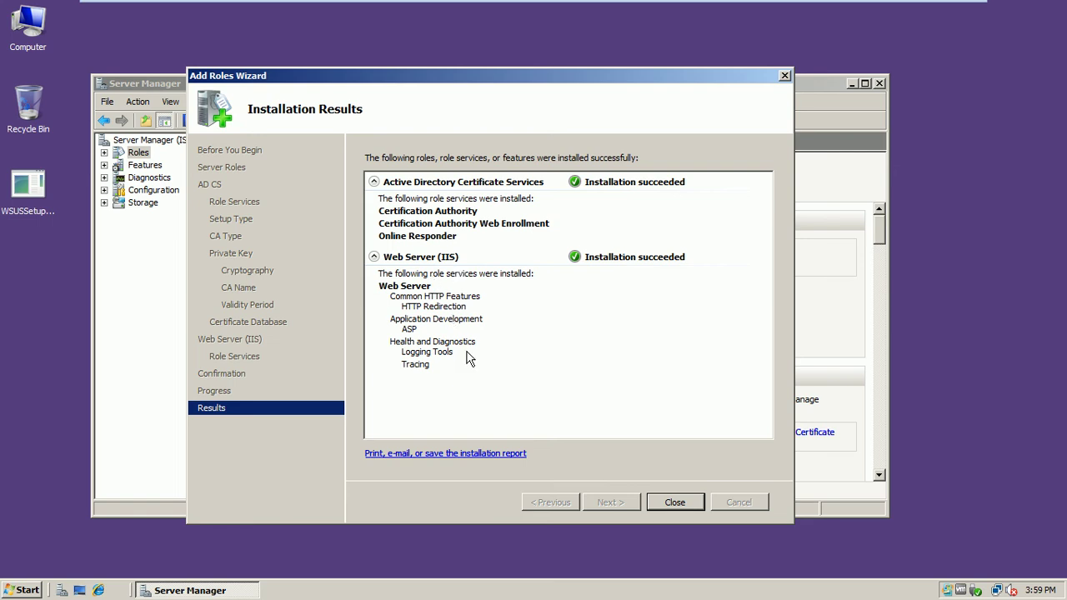
click(674, 503)
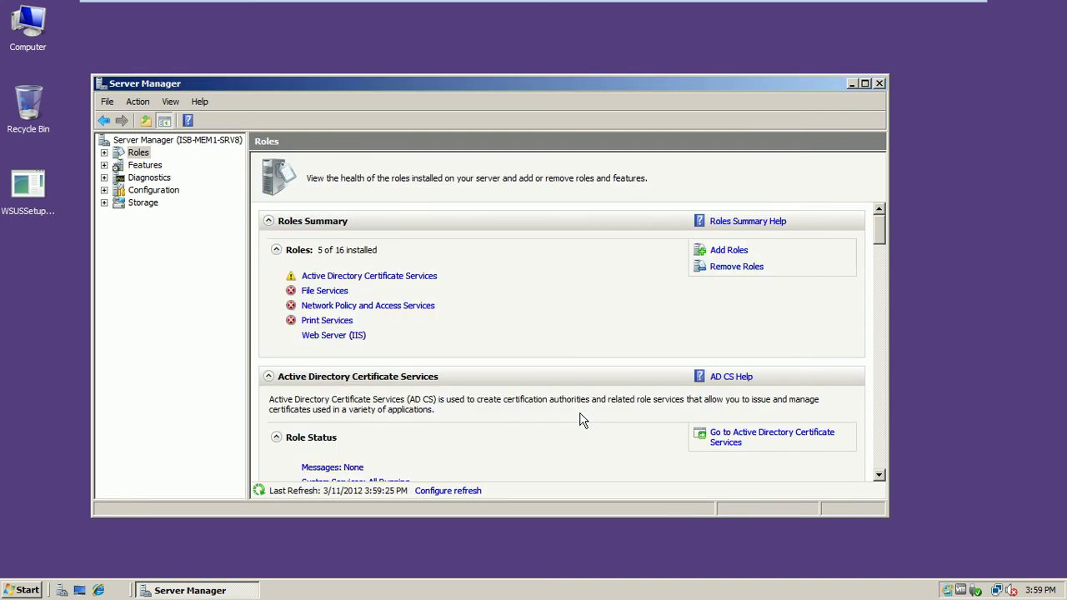
click(881, 81)
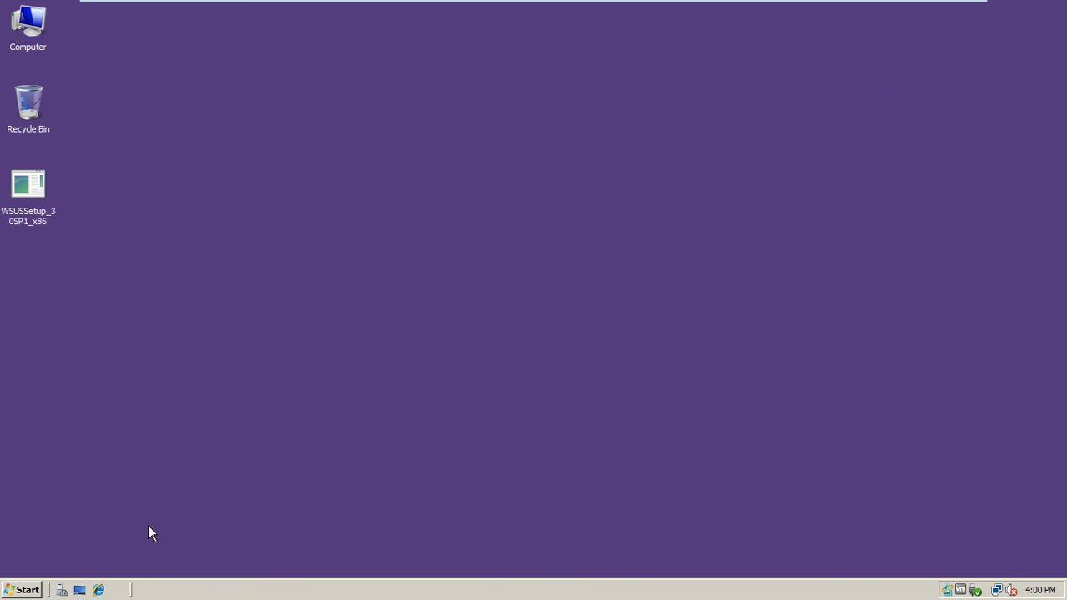
- Launch the Certification Authority console from Administrative Tools in the Start menu
click(13, 586)
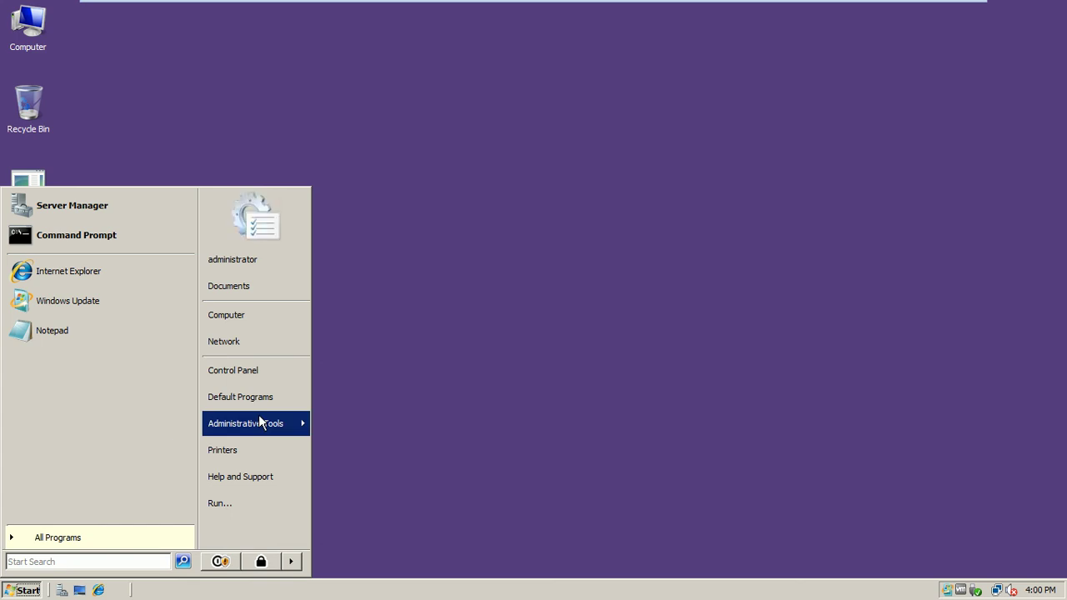
mouse_move(259, 422)
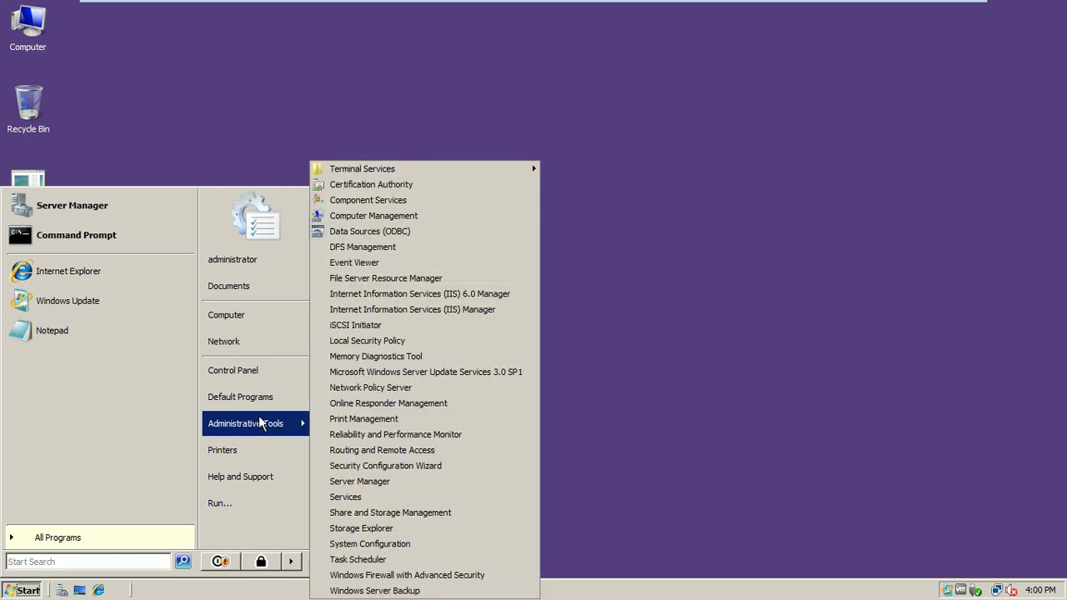
click(398, 184)
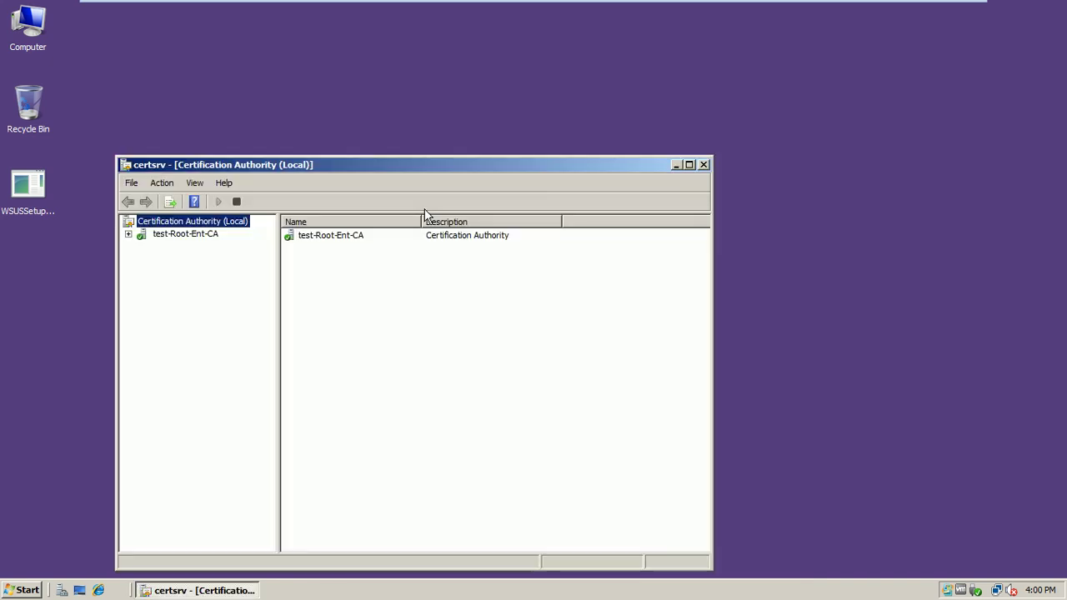
- Expand test-Root-Ent-CA and browse its Revoked, Issued, Pending, Failed and Certificate Templates folders
drag(417, 167, 491, 110)
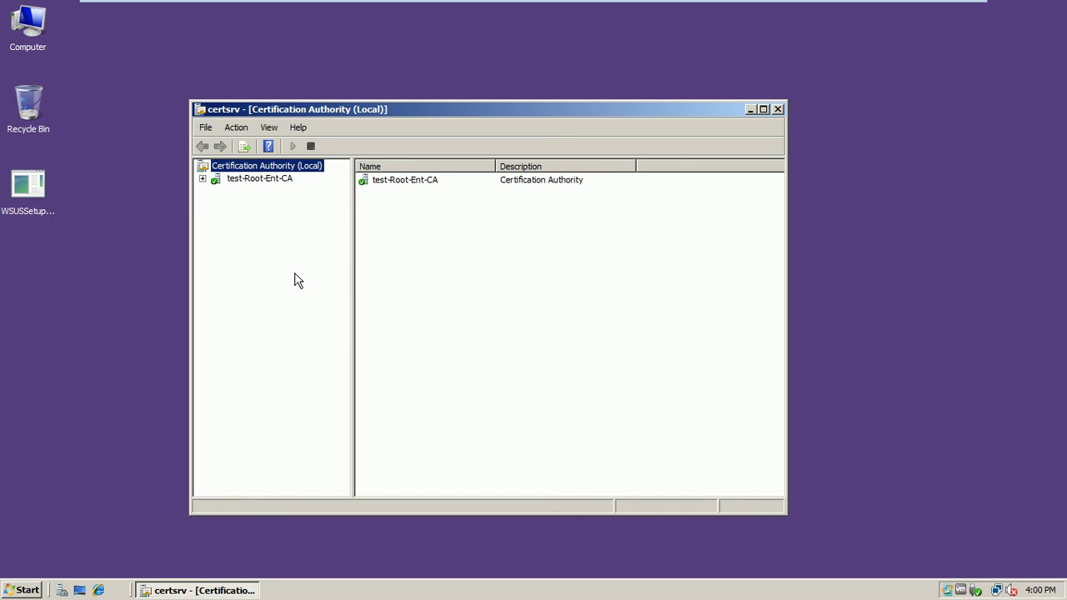
click(202, 179)
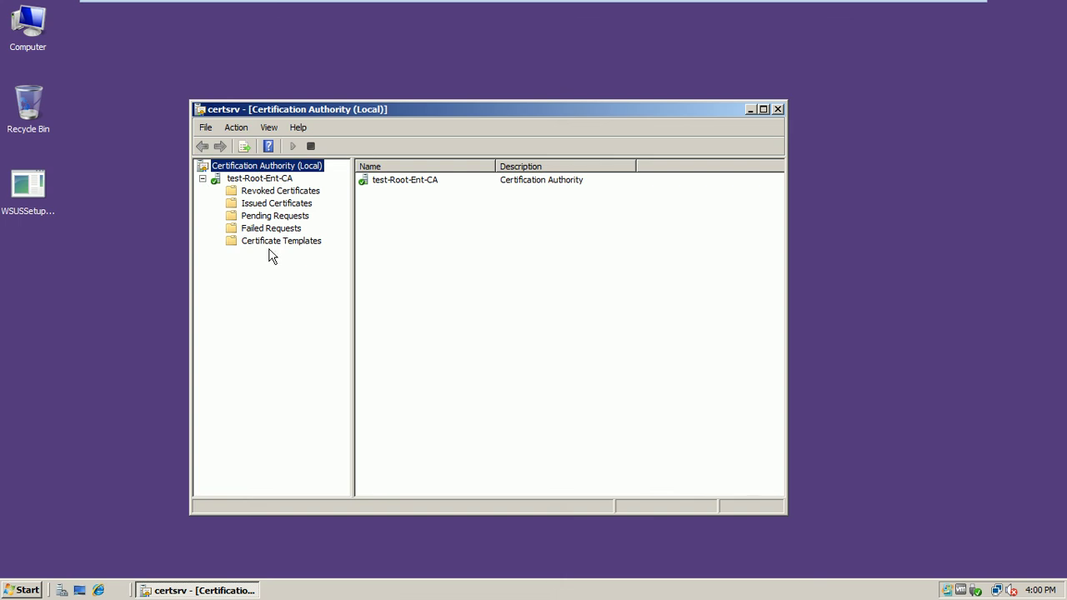
click(268, 194)
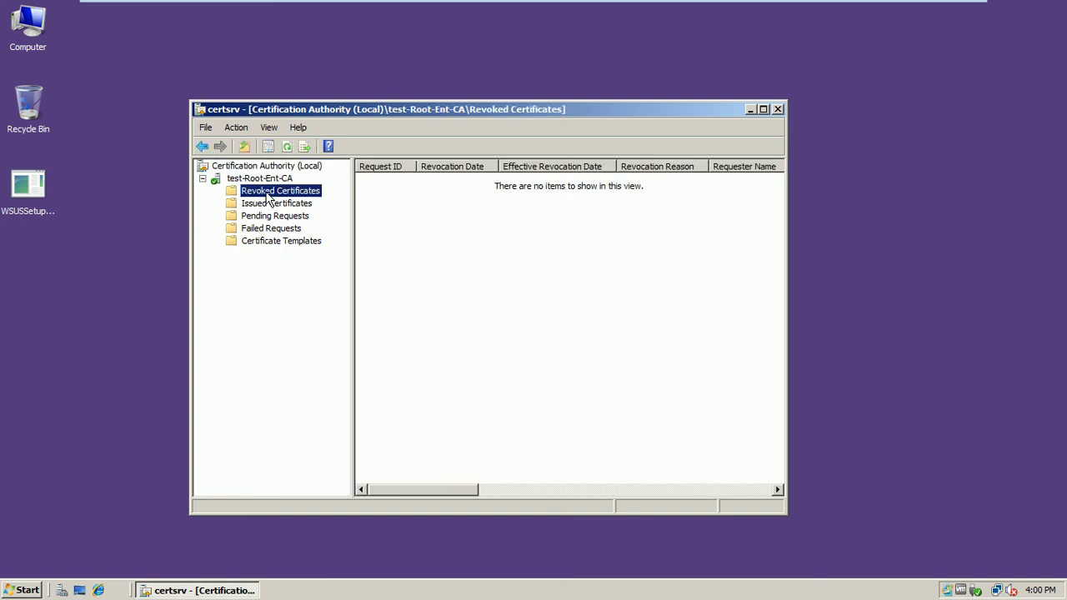
click(270, 206)
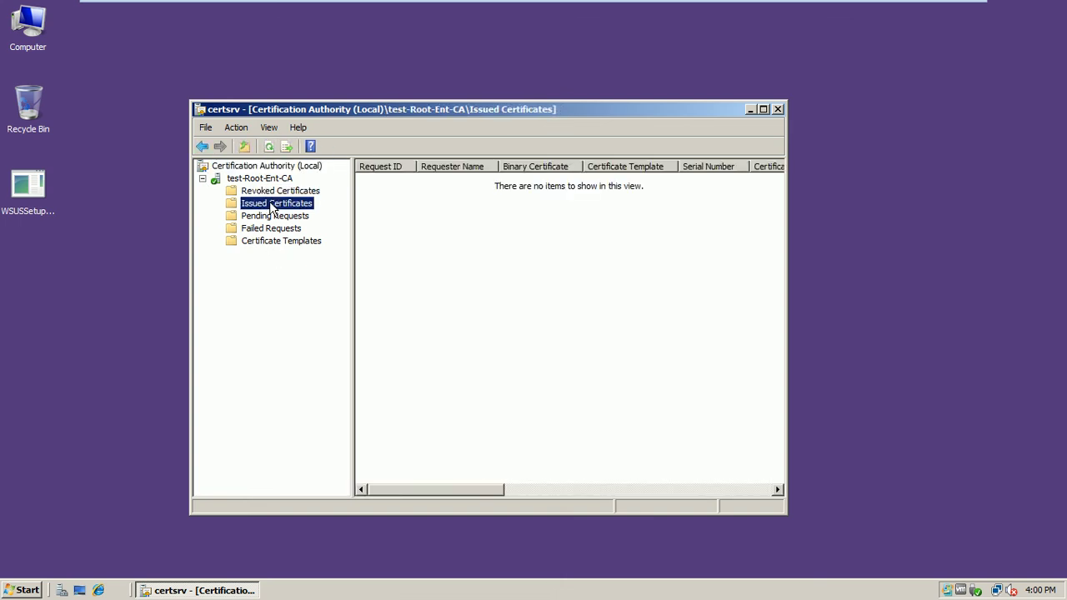
click(272, 218)
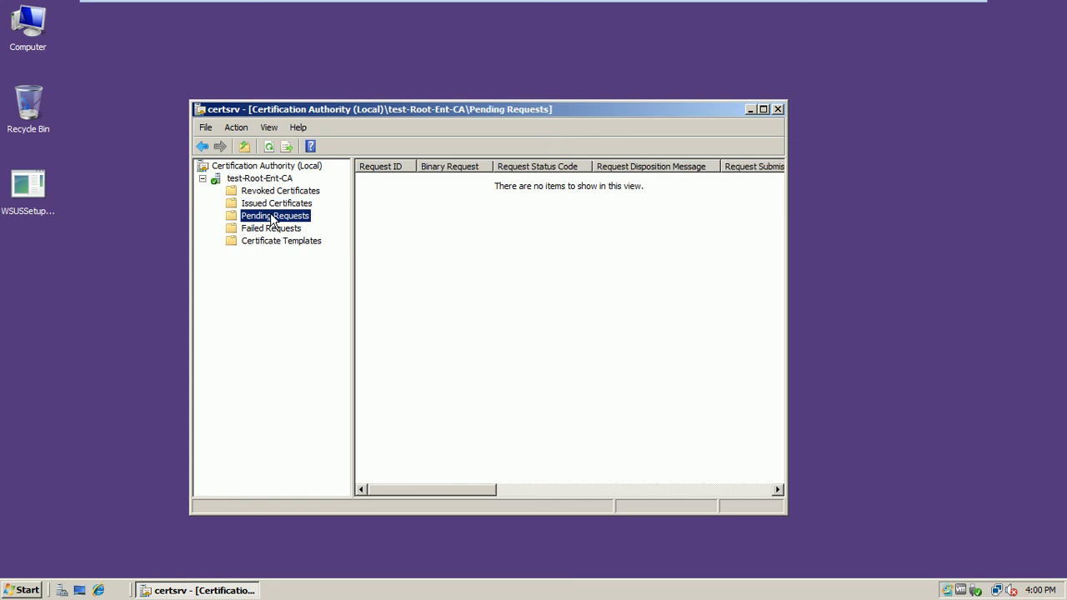
click(274, 228)
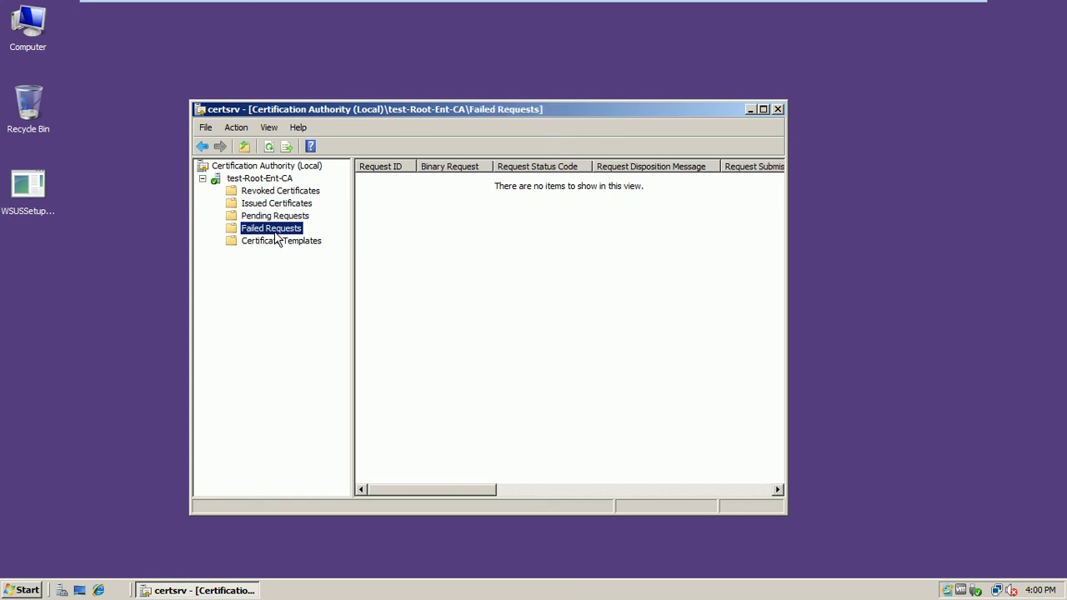
click(271, 242)
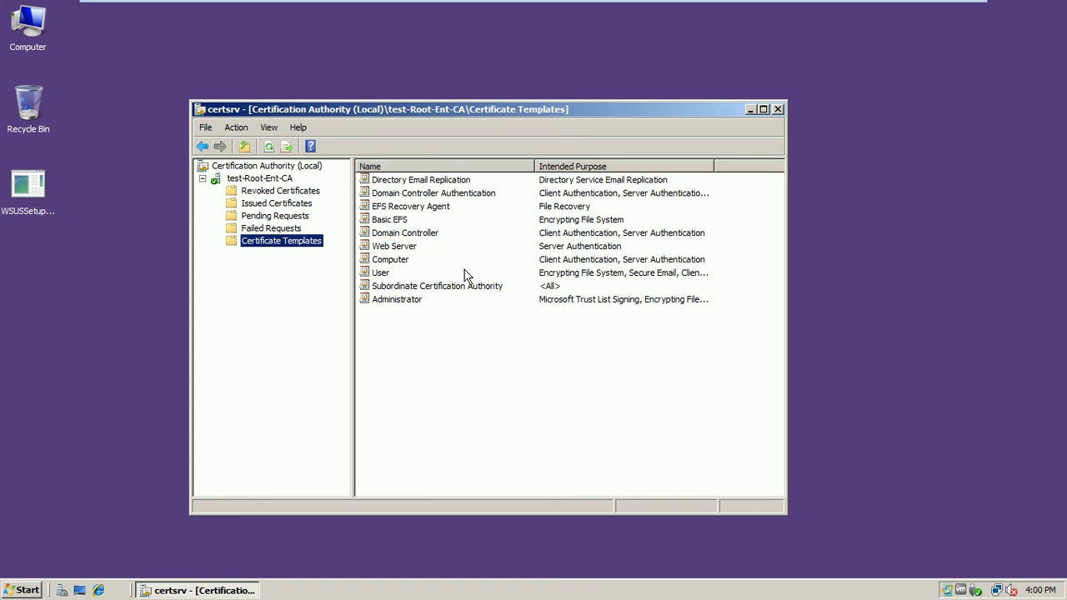
click(20, 589)
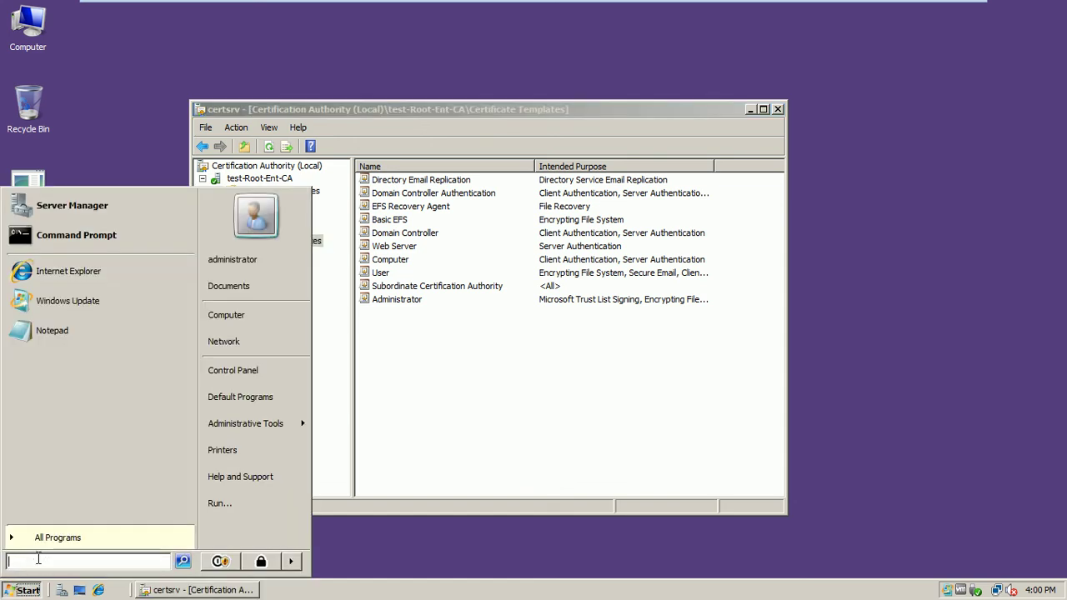
- Run mmc from the Start menu search to open an empty management console
text(mm)
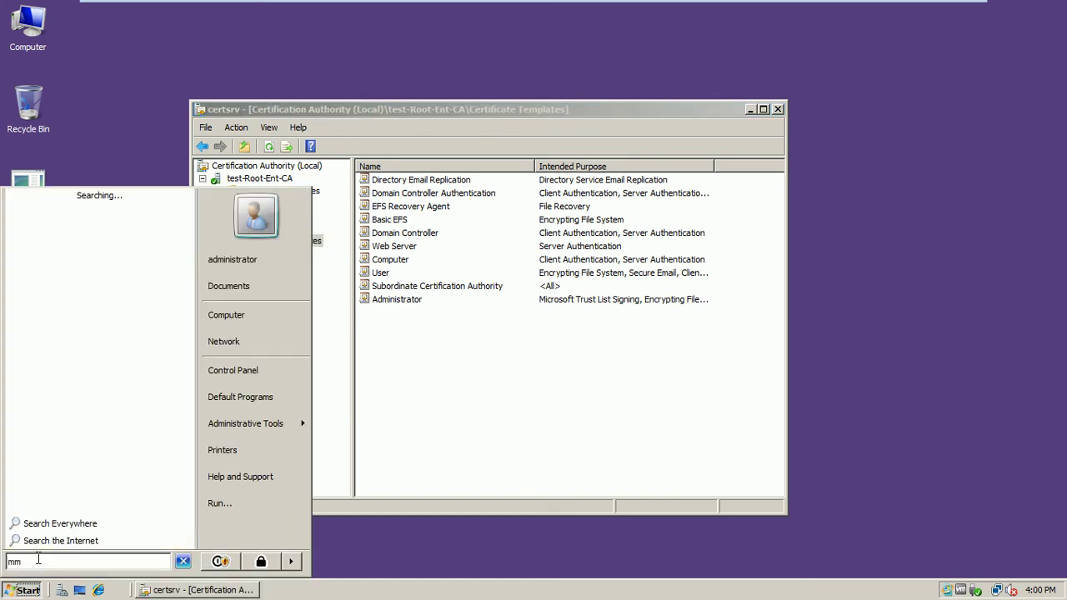
text(c)
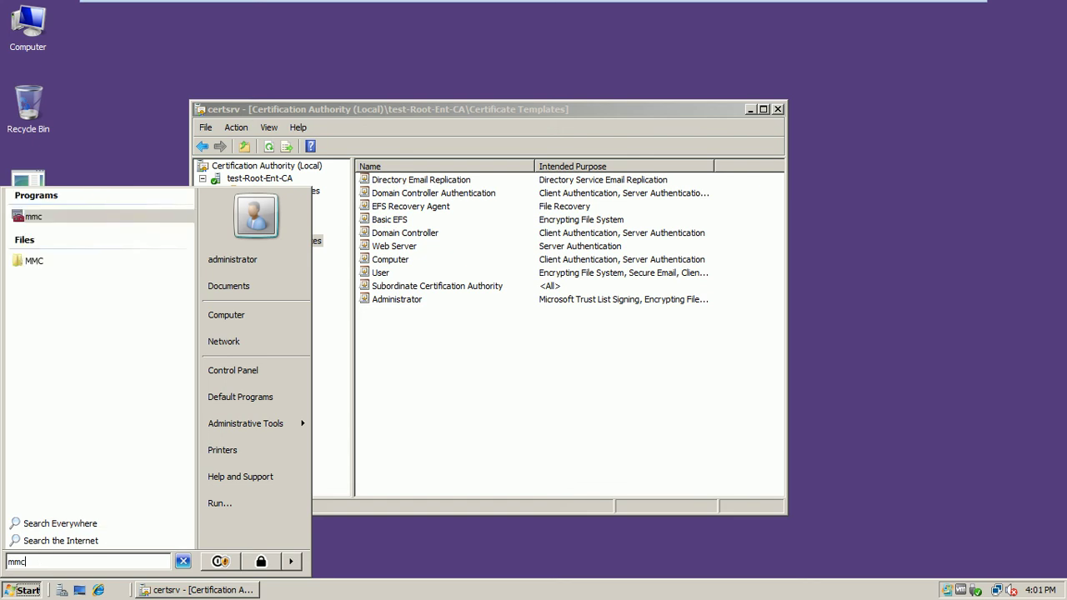
key(Return)
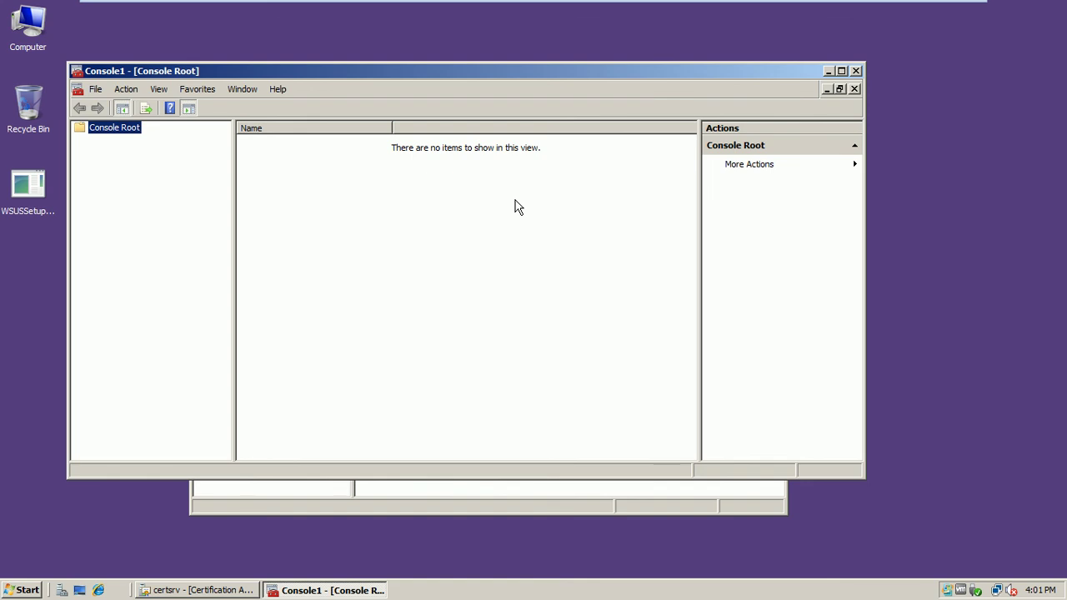
- Add the Certificate Templates snap-in to Console1 and display the domain's template list
click(126, 89)
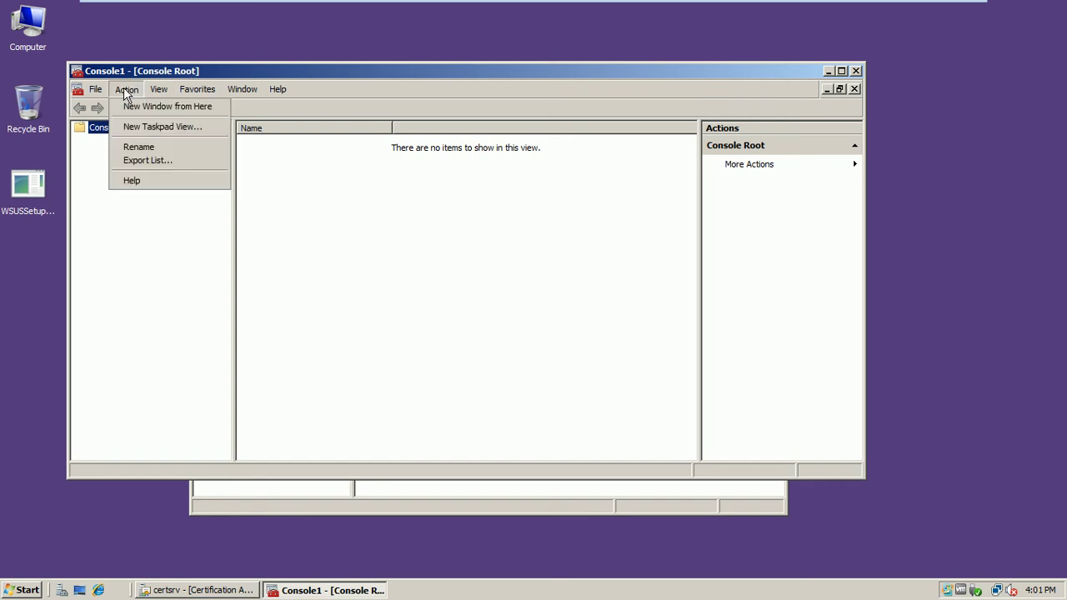
mouse_move(93, 92)
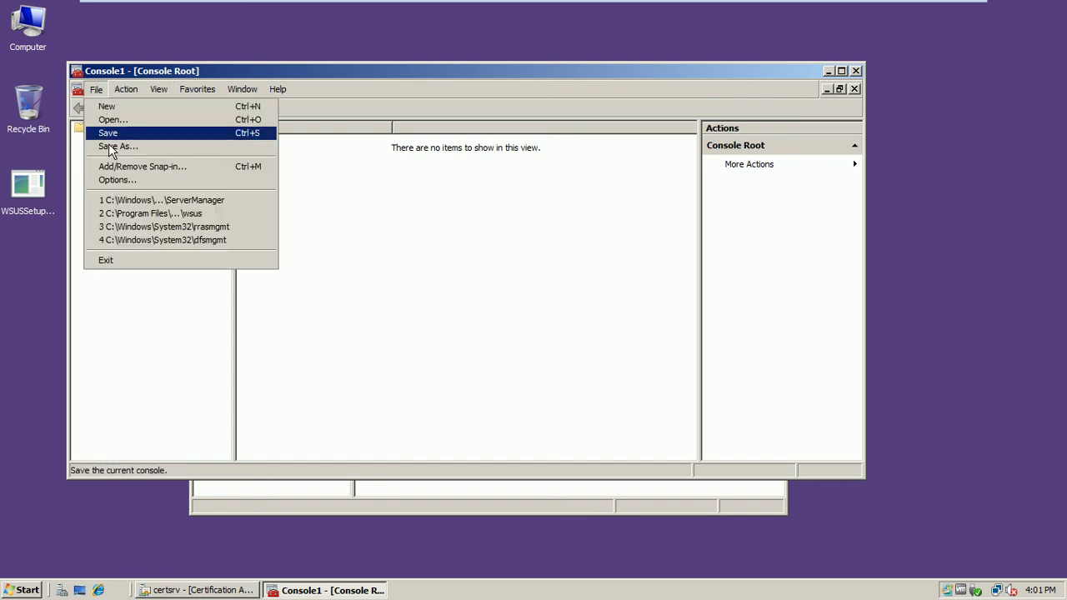
click(117, 170)
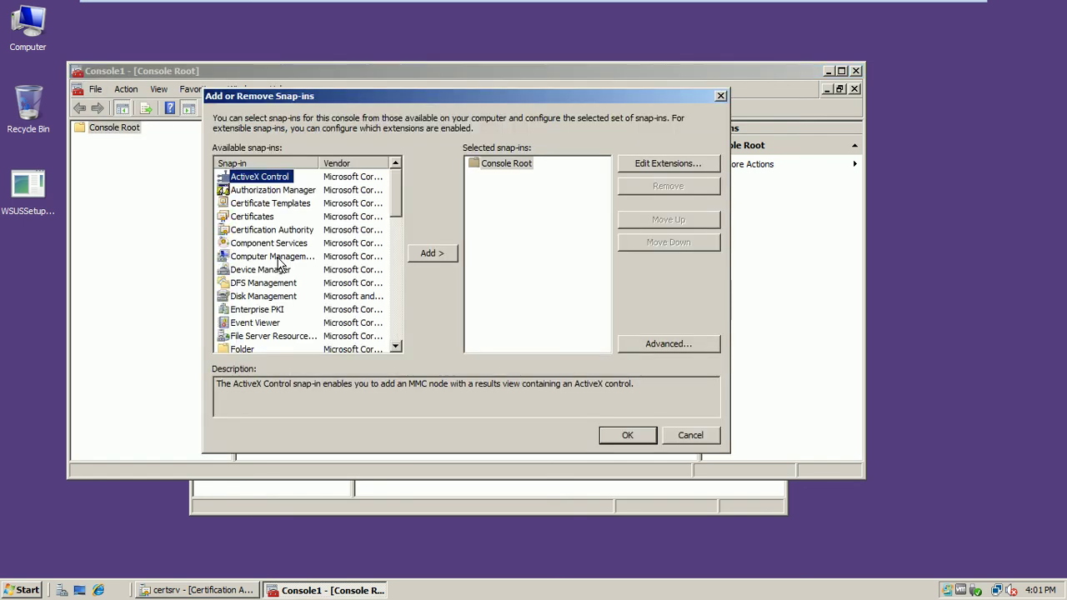
click(253, 206)
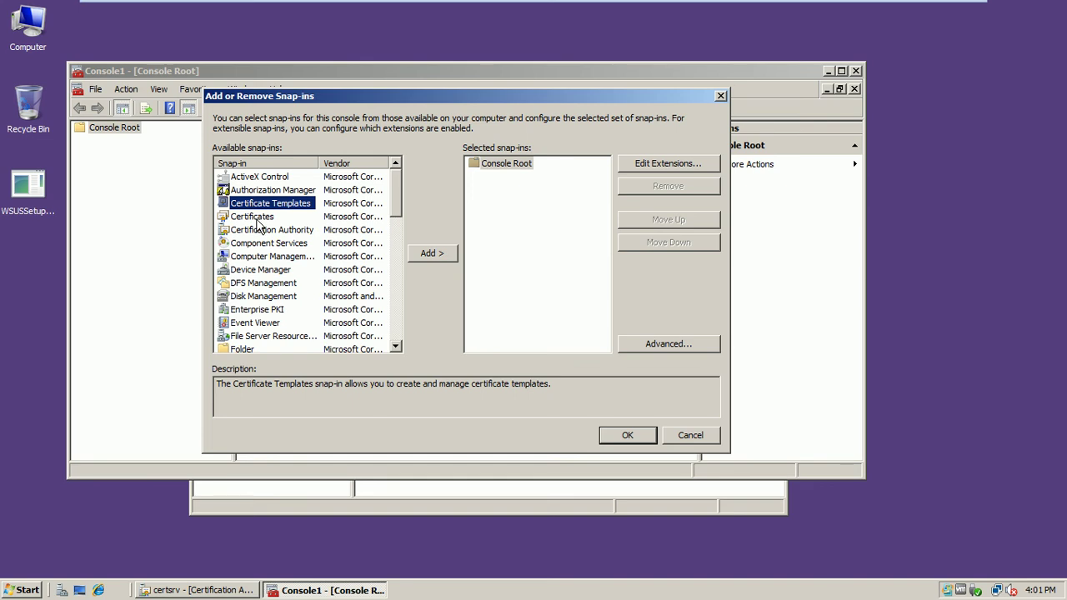
click(431, 253)
click(627, 435)
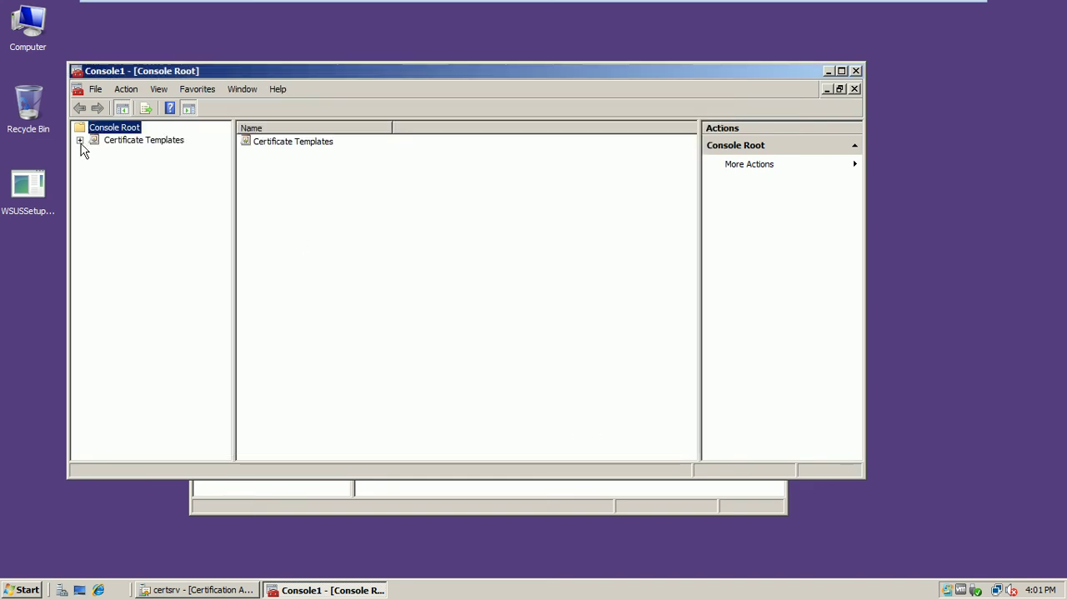
click(80, 140)
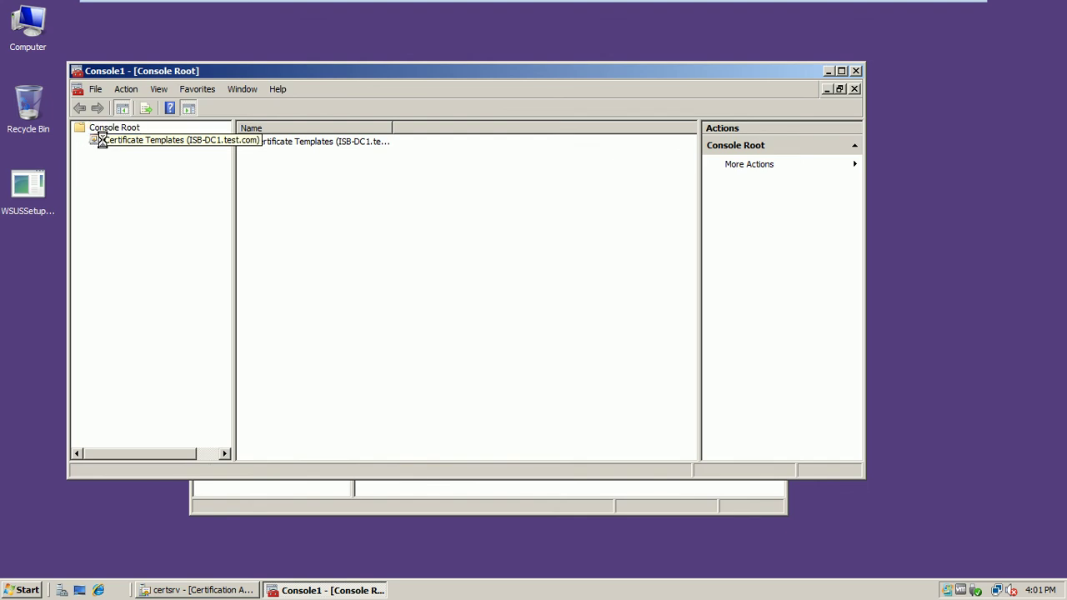
click(101, 140)
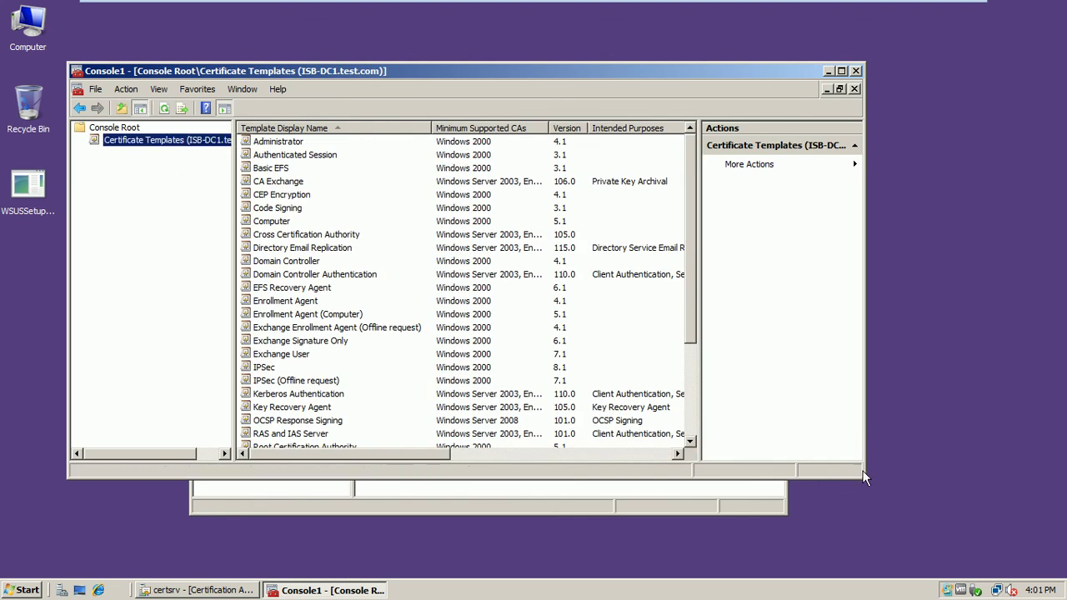
- Enlarge Console1, scroll through the 33 templates and select the IPSec template
drag(863, 476, 954, 554)
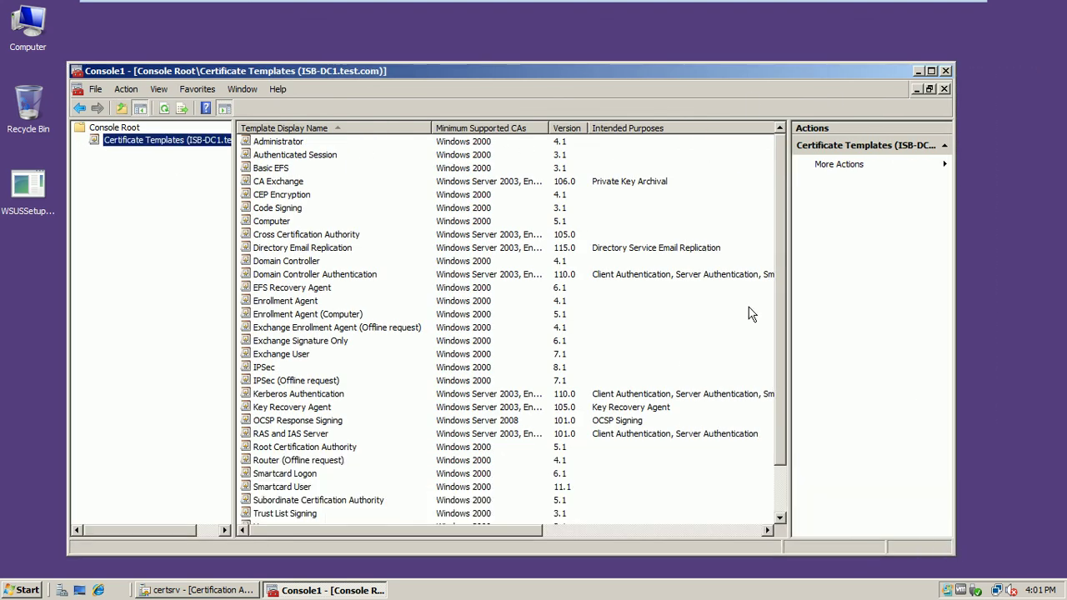
drag(782, 167, 789, 221)
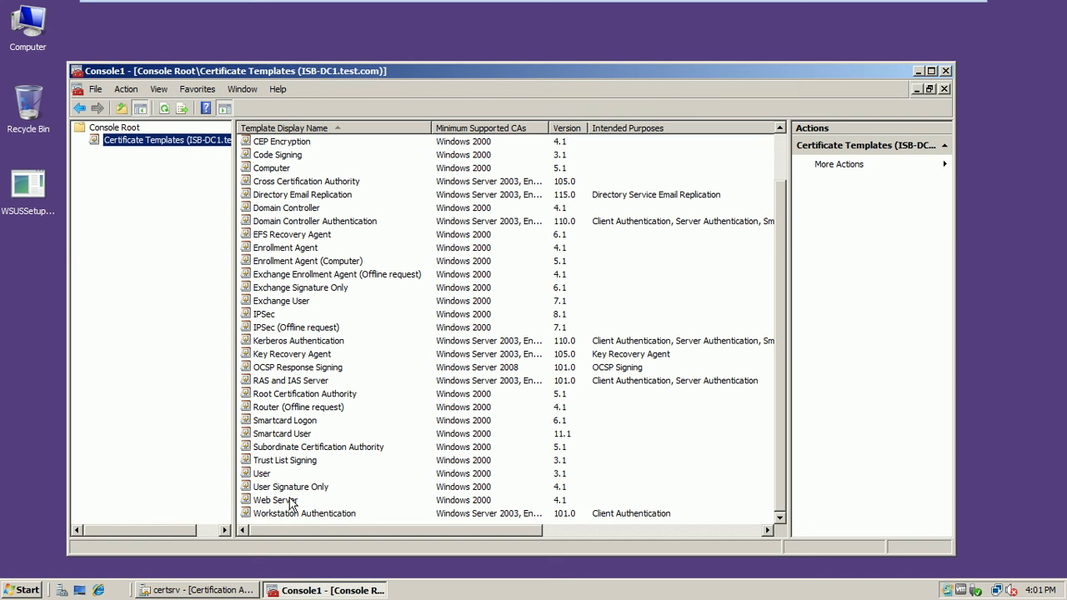
scroll(779, 225, up, 1)
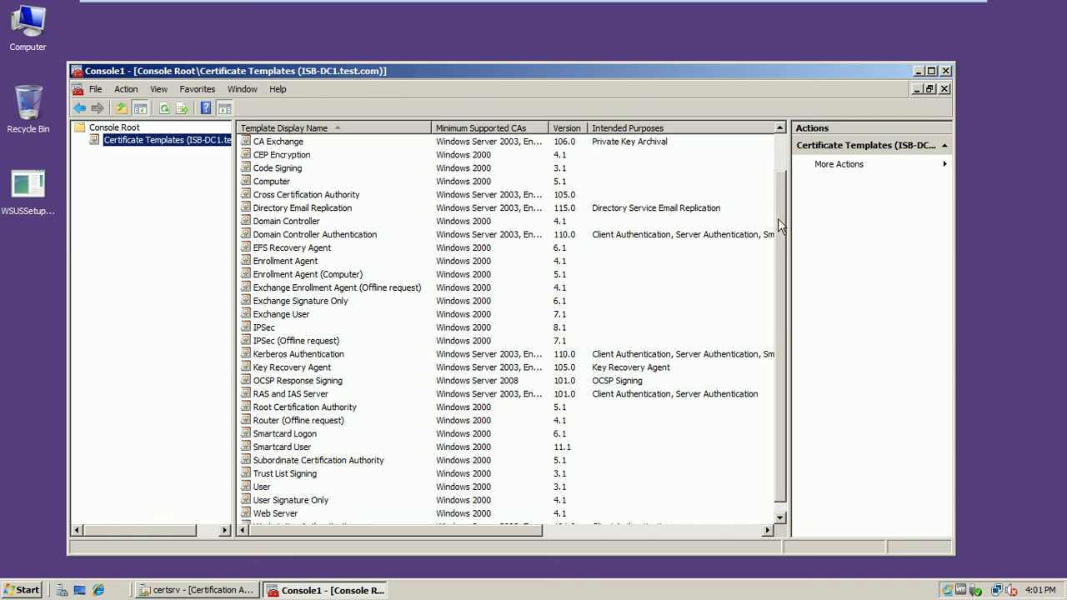
click(280, 332)
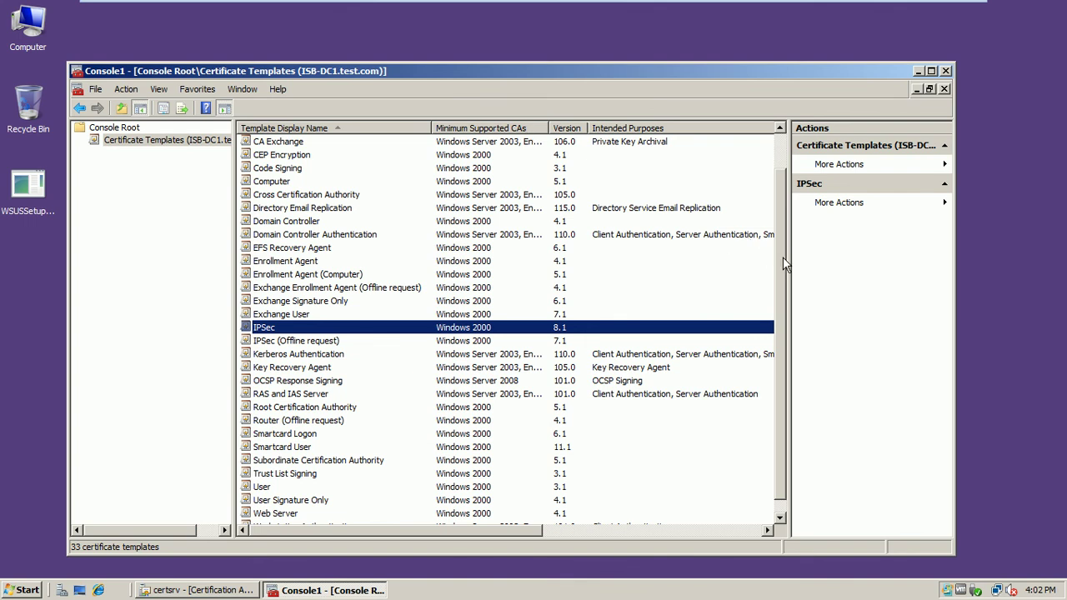
drag(783, 257, 782, 218)
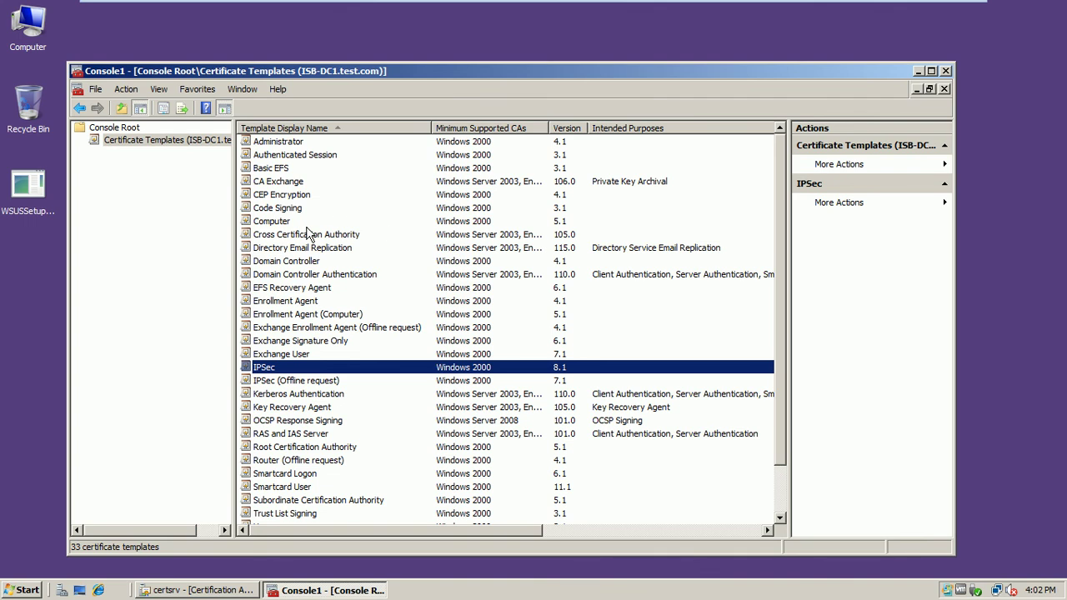
click(282, 225)
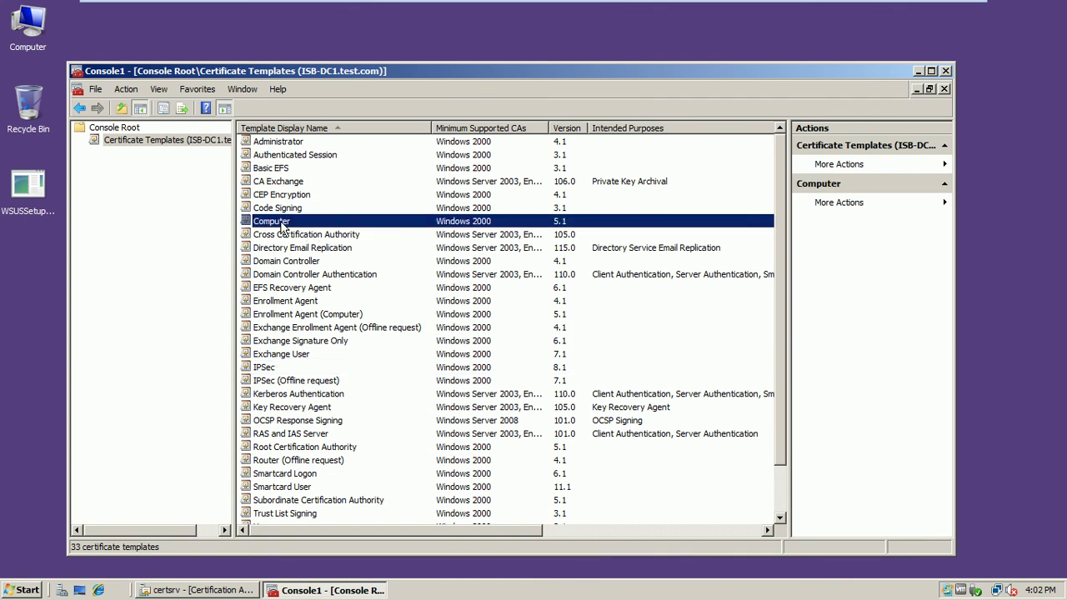
right_click(282, 225)
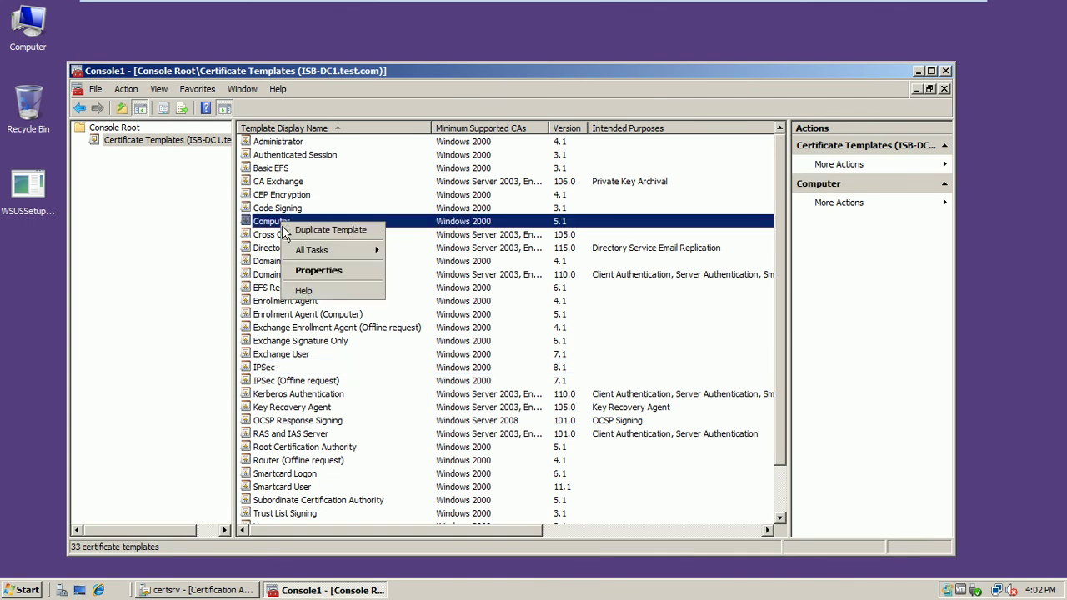
click(310, 272)
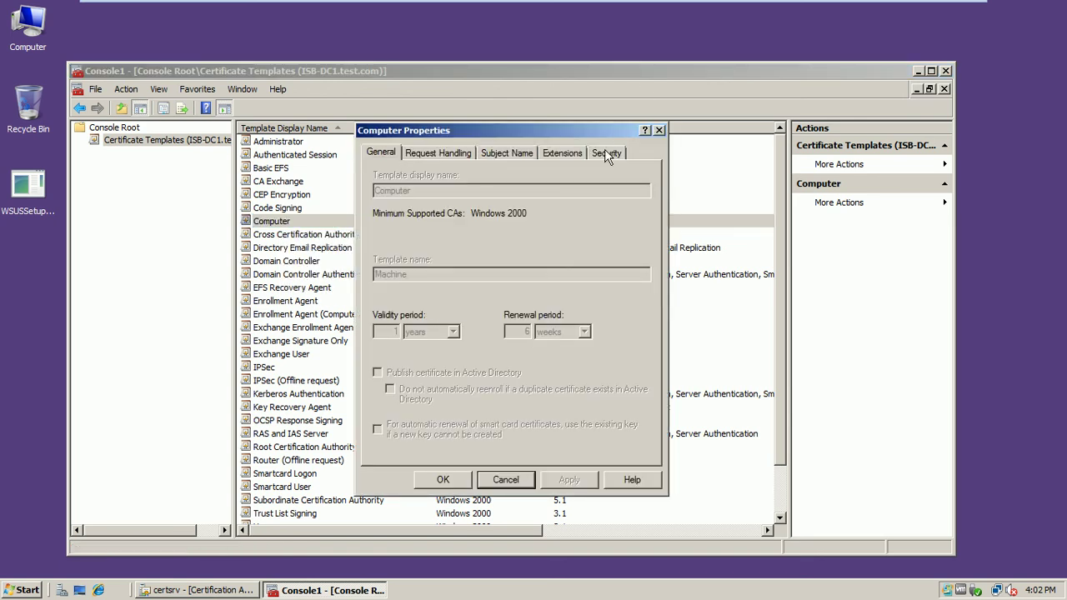
click(606, 154)
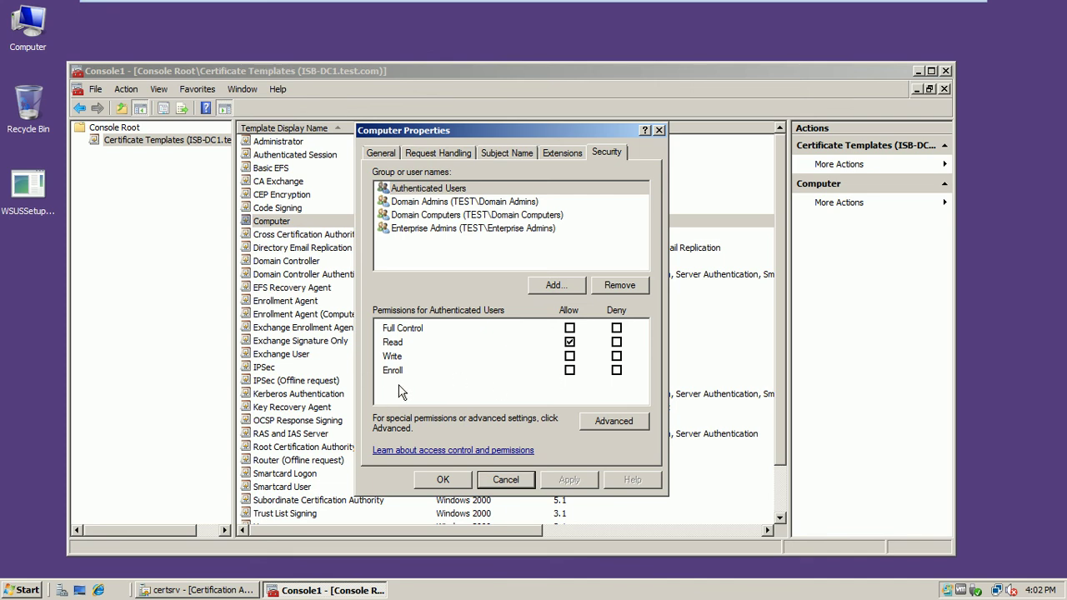
click(498, 479)
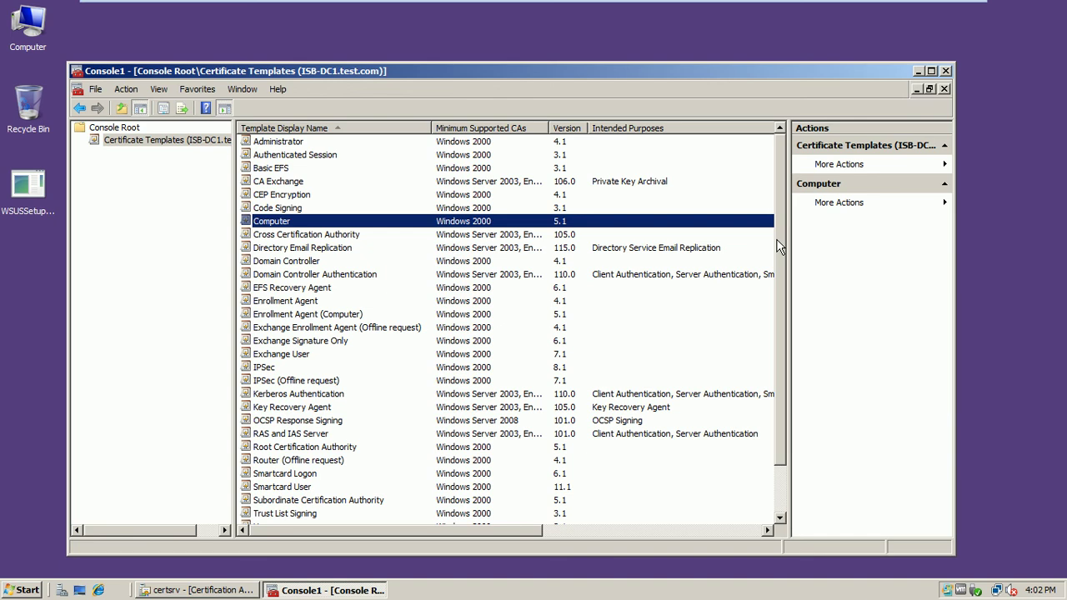
drag(779, 246, 782, 311)
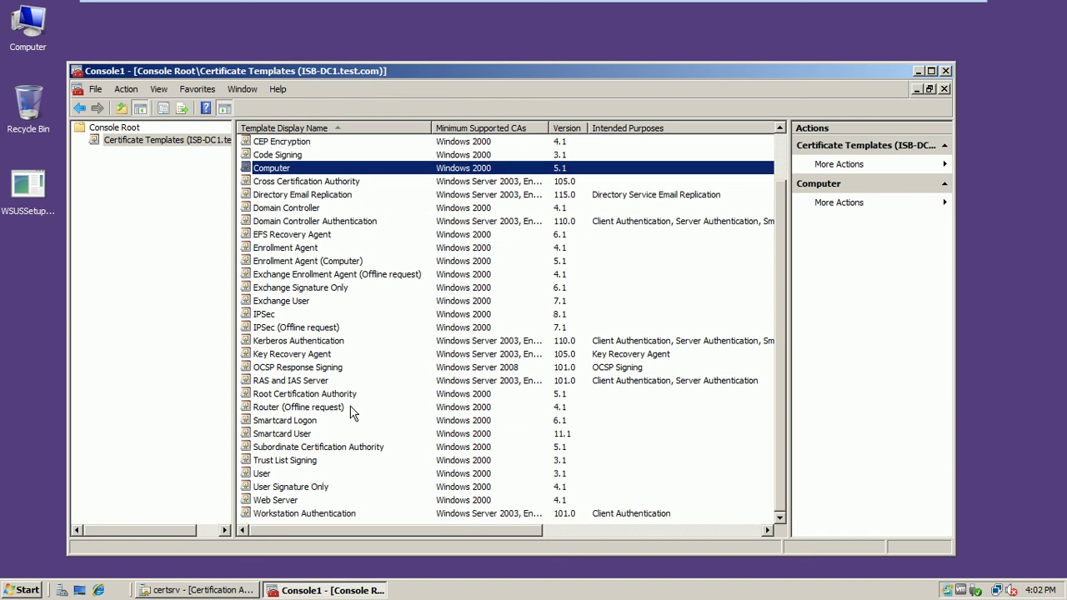
click(284, 370)
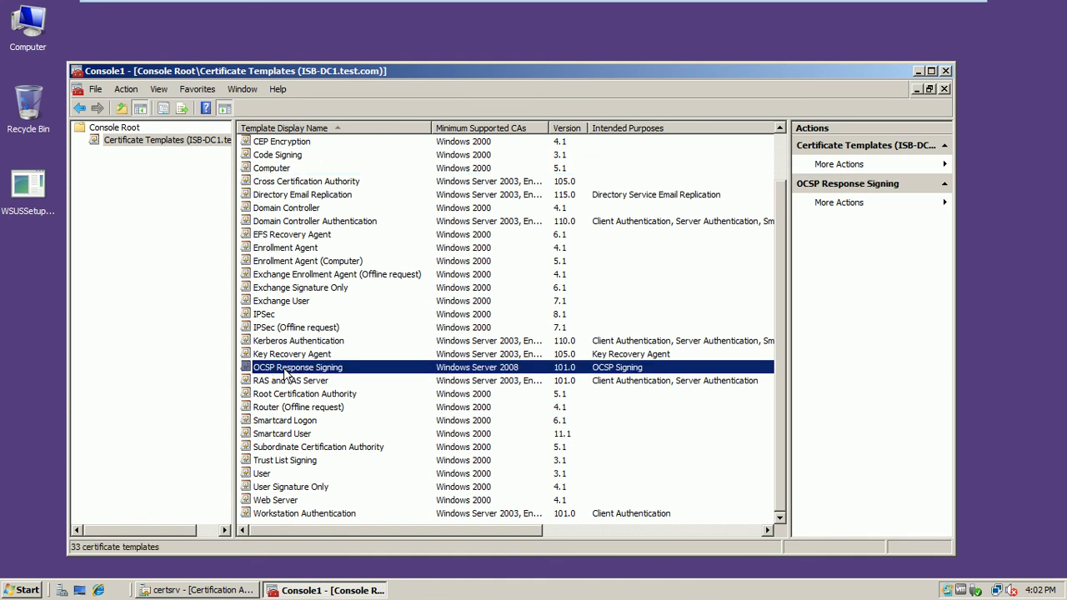
right_click(284, 371)
click(315, 431)
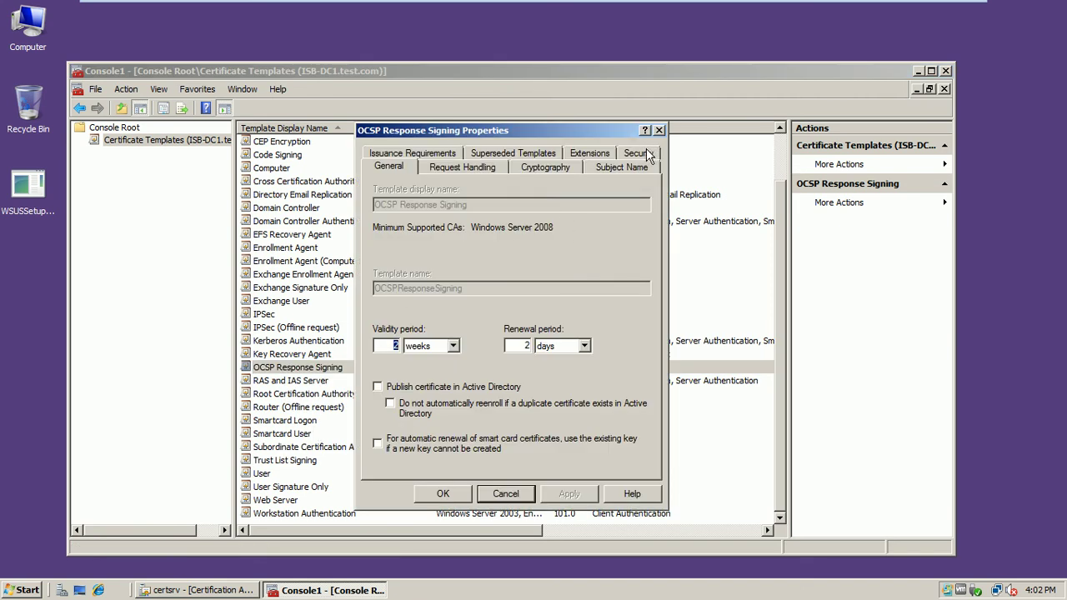
click(638, 153)
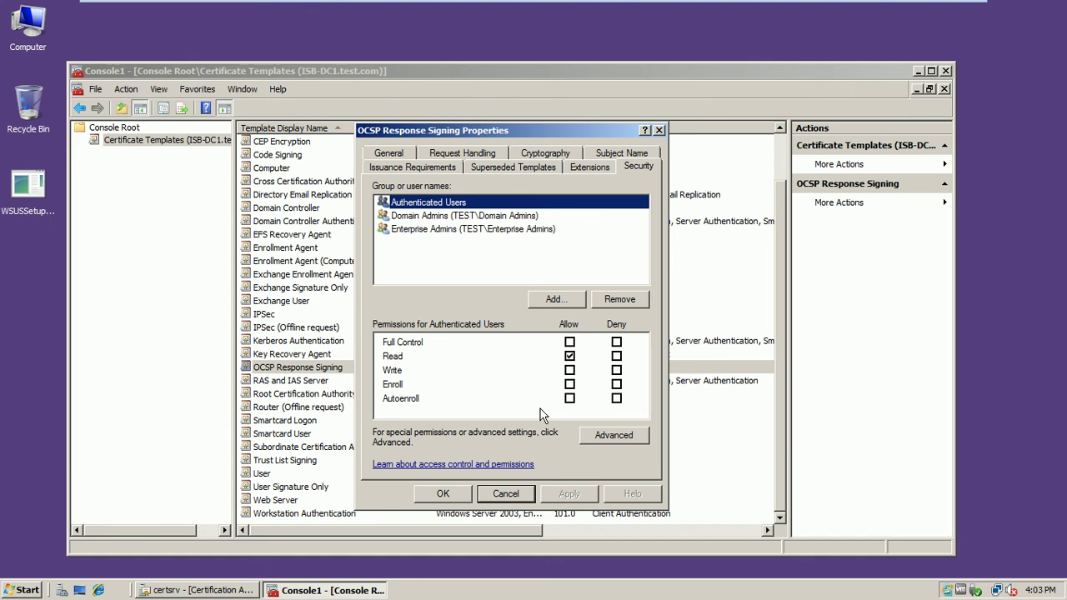
click(511, 494)
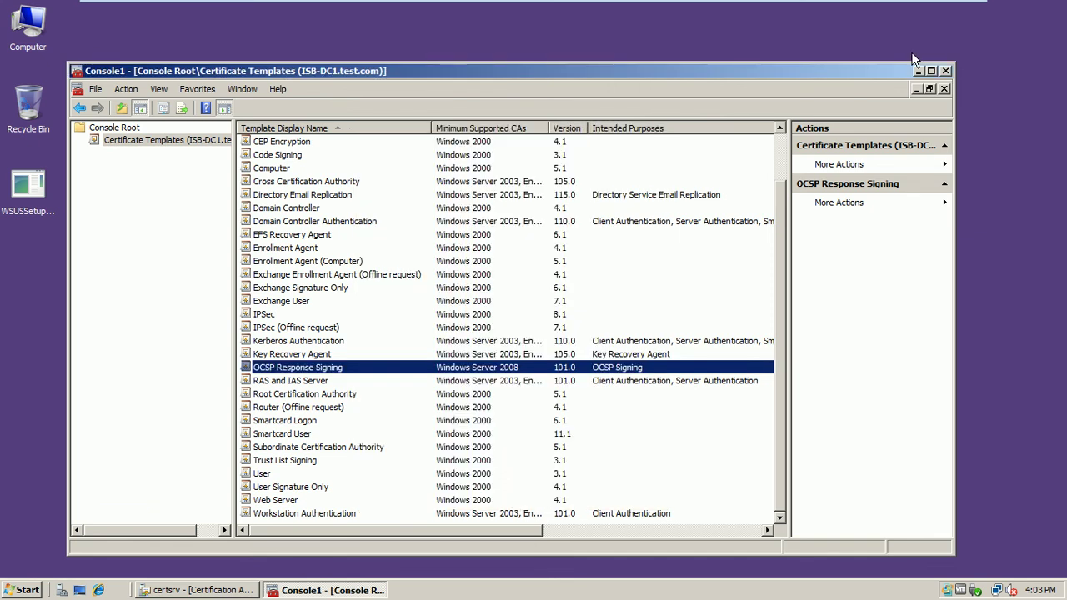
- Close Console1 without saving, then close the Certification Authority console
click(946, 72)
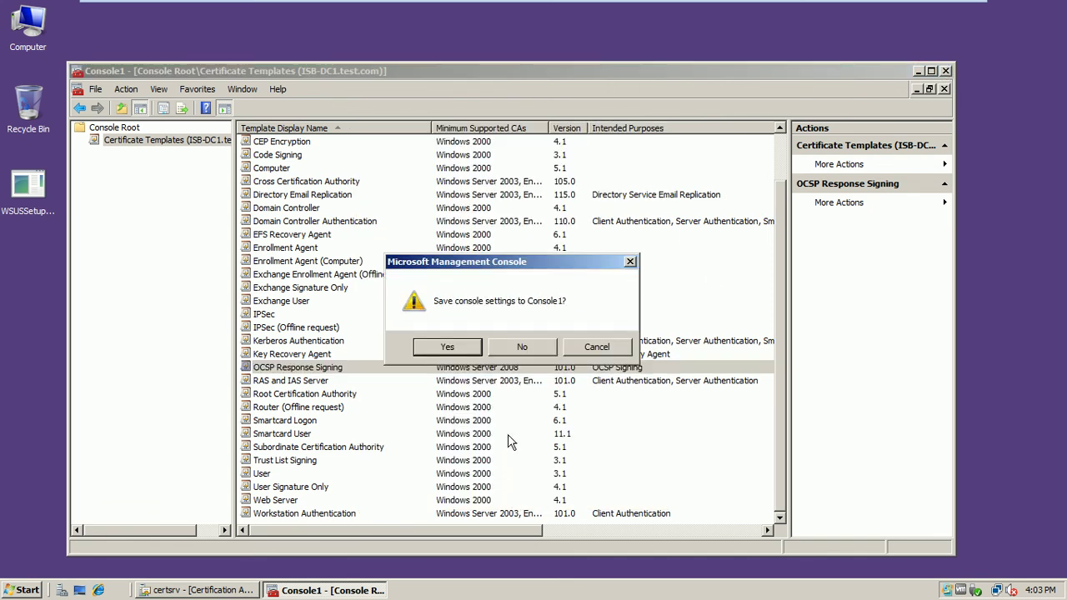
click(506, 353)
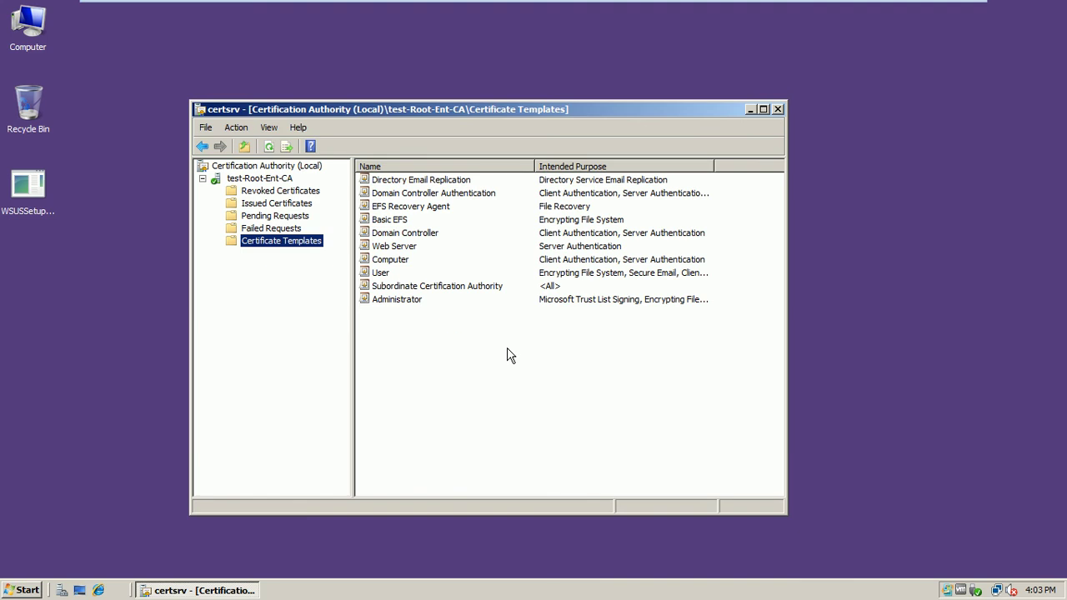
click(777, 109)
- Launch Internet Information Services (IIS) Manager from Administrative Tools
click(10, 594)
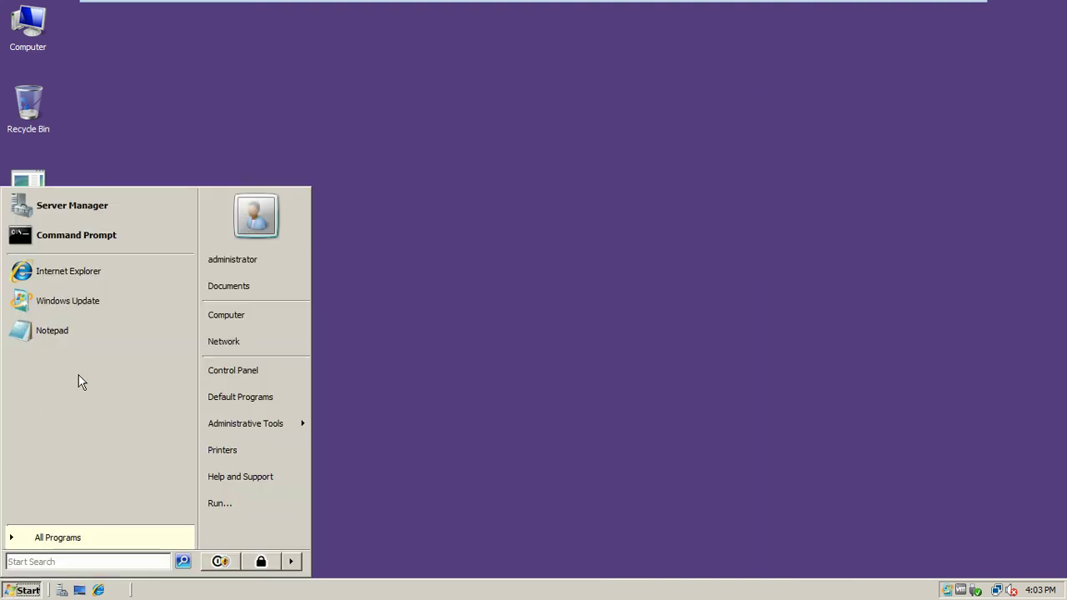
mouse_move(239, 427)
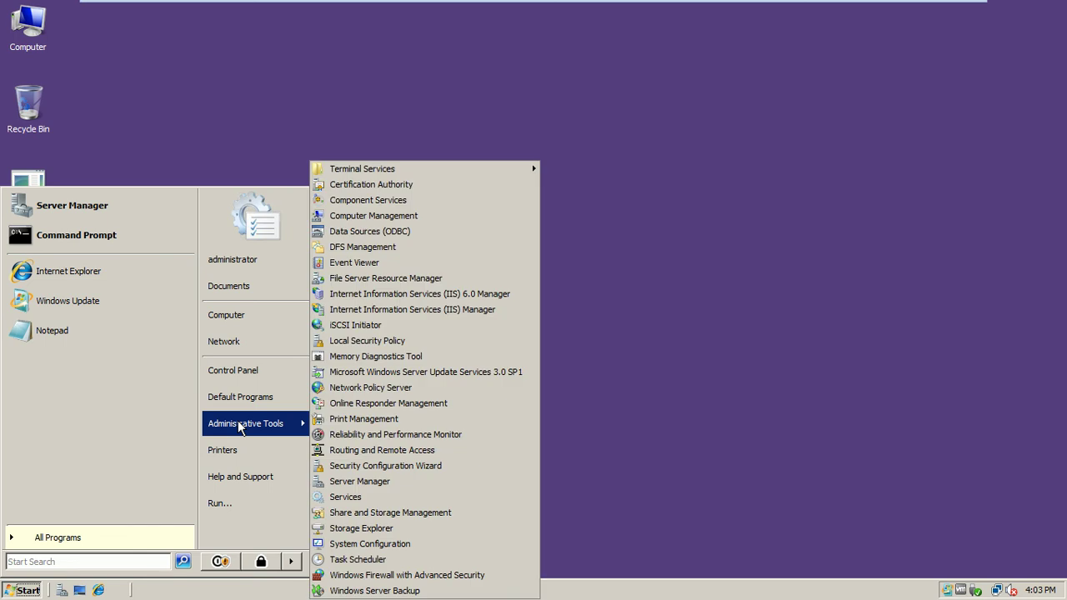
click(438, 314)
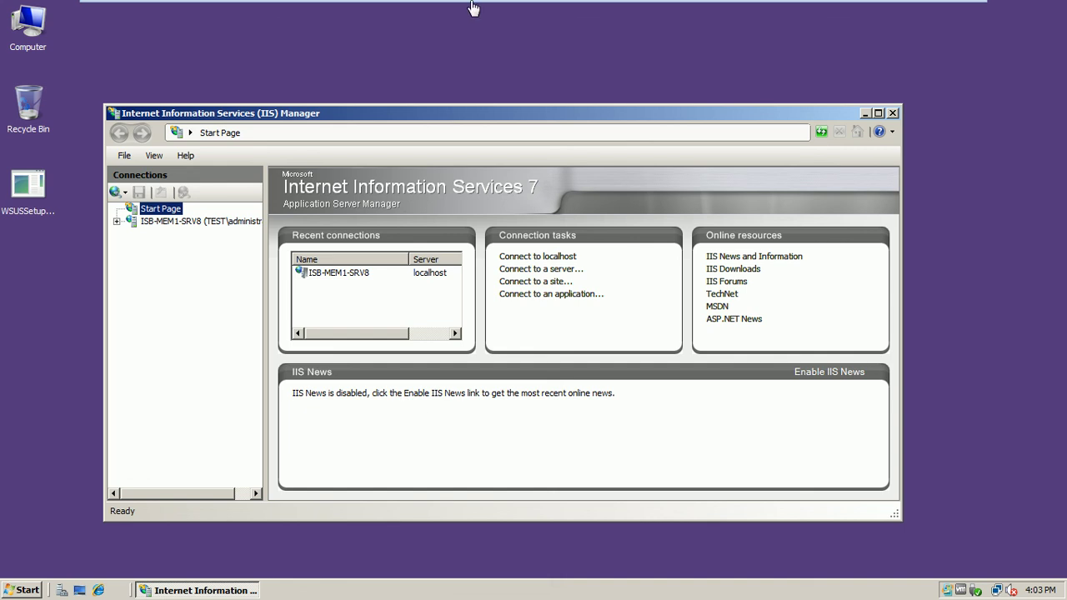
- Expand the server, Sites and Default Web Site, then open the CertSrv application
drag(445, 112, 466, 108)
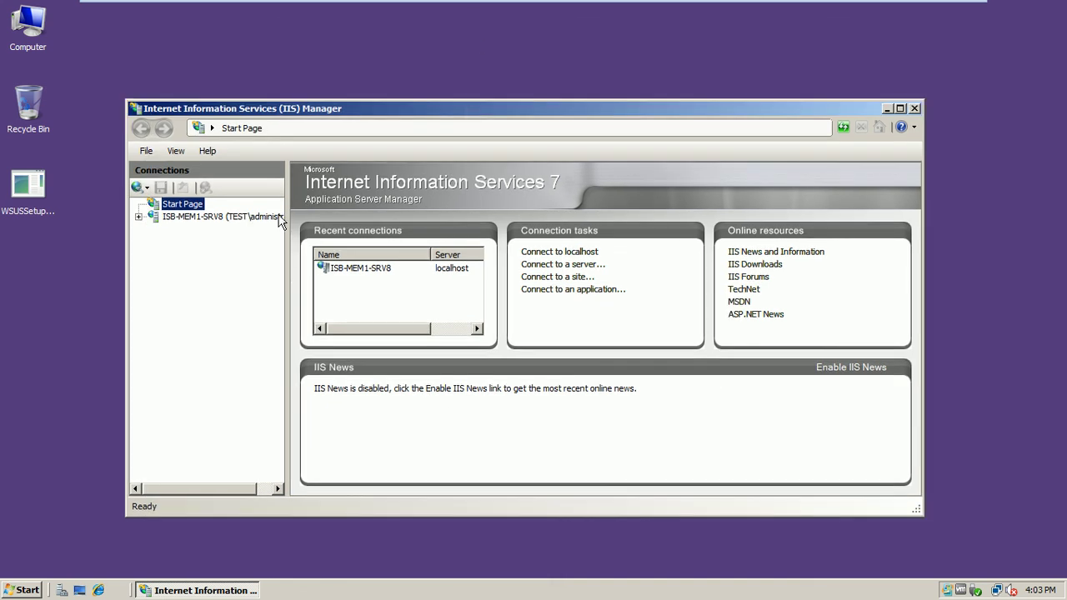
click(137, 217)
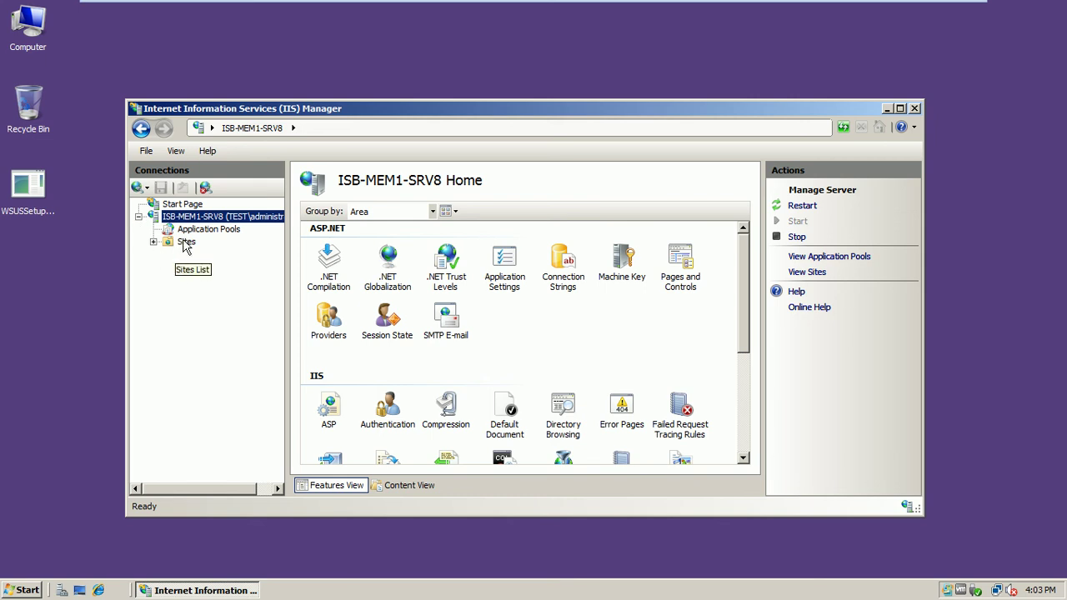
click(185, 241)
click(153, 241)
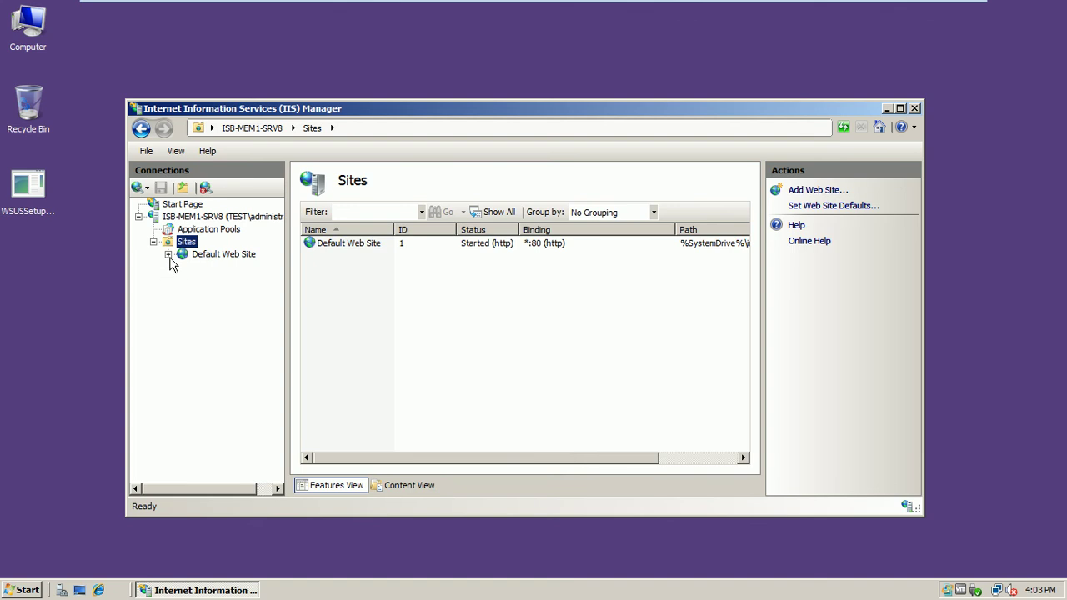
click(168, 254)
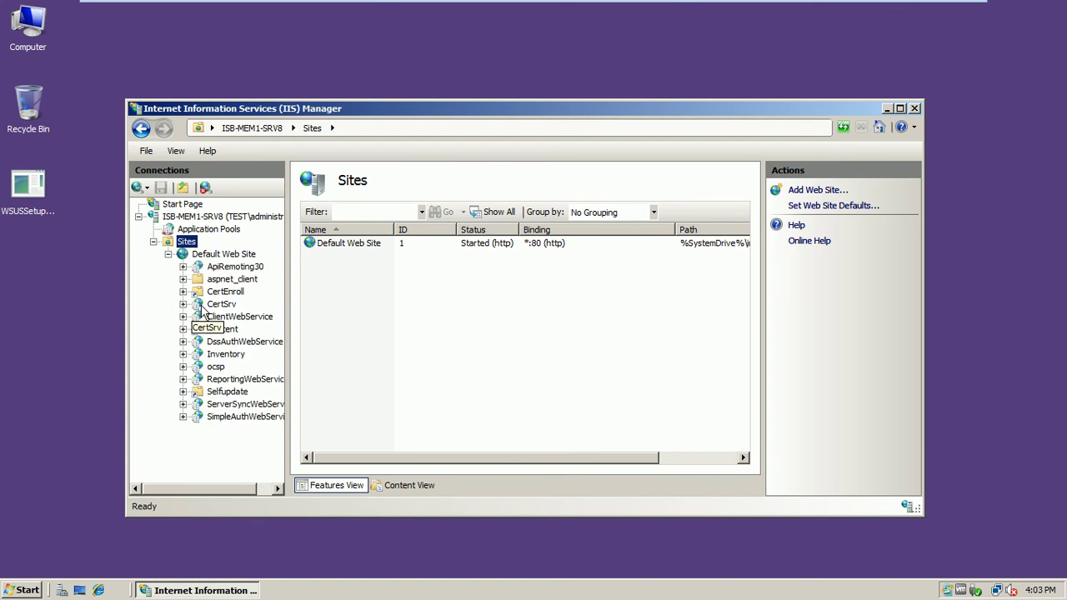
click(211, 305)
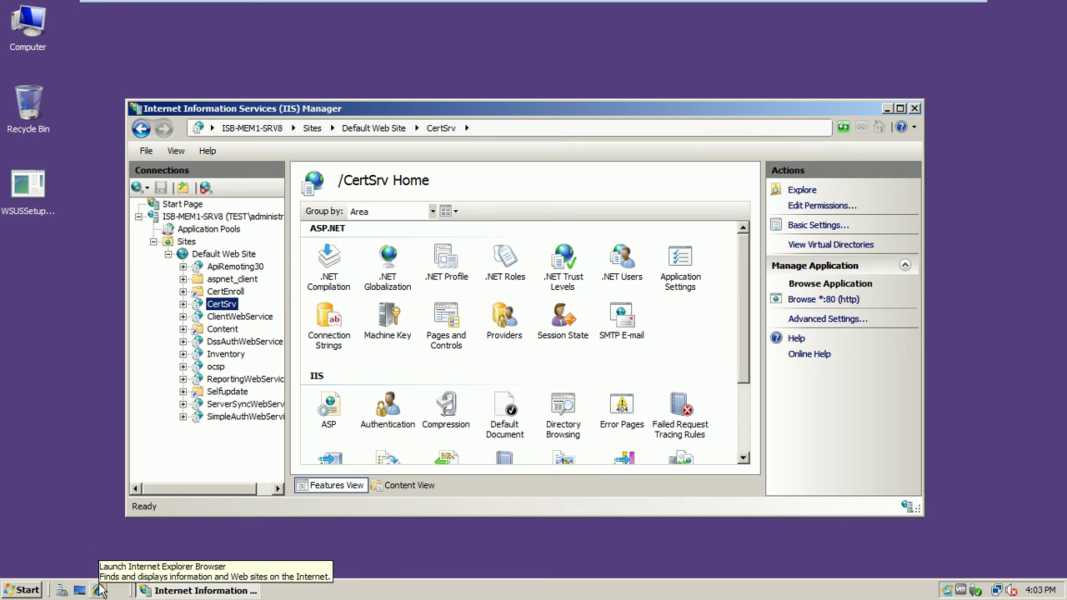
- Exit full-screen, maximize the virtual machine window, then return it to full screen
mouse_move(917, 4)
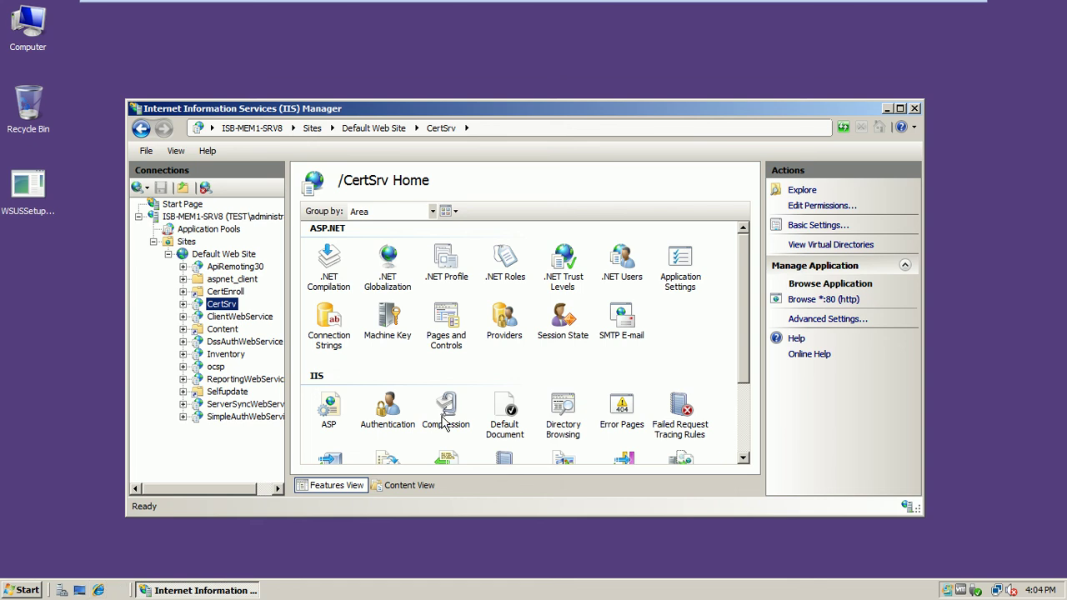
click(953, 11)
double_click(565, 10)
click(408, 586)
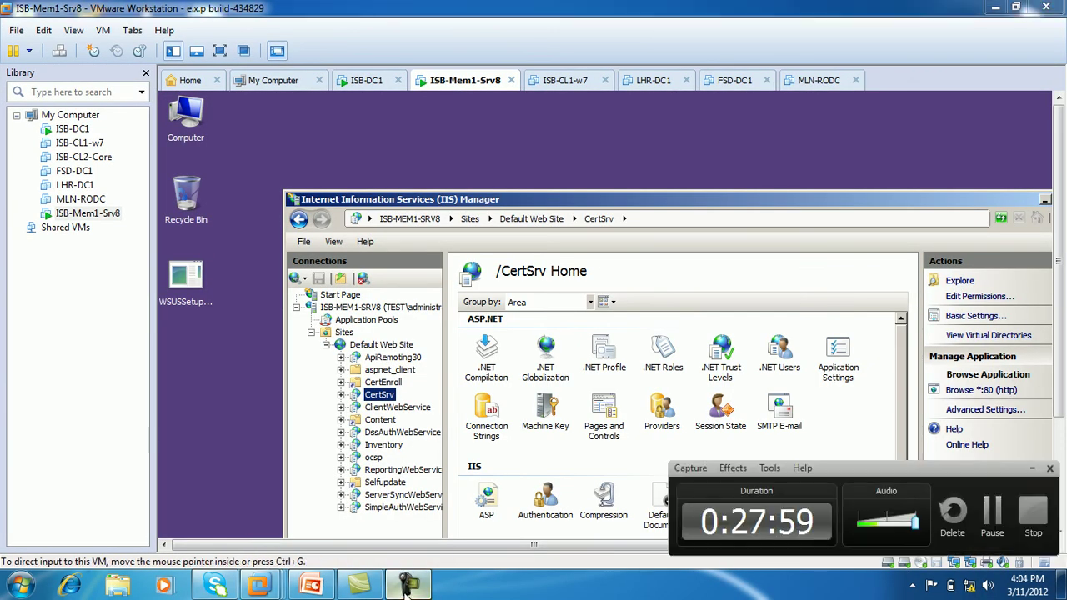
click(451, 161)
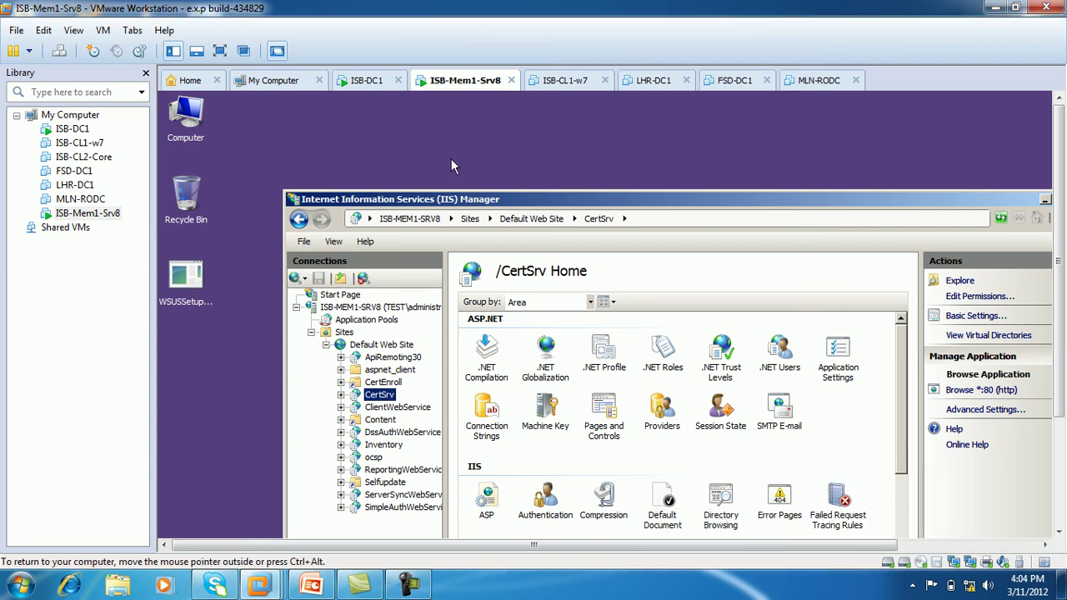
click(220, 51)
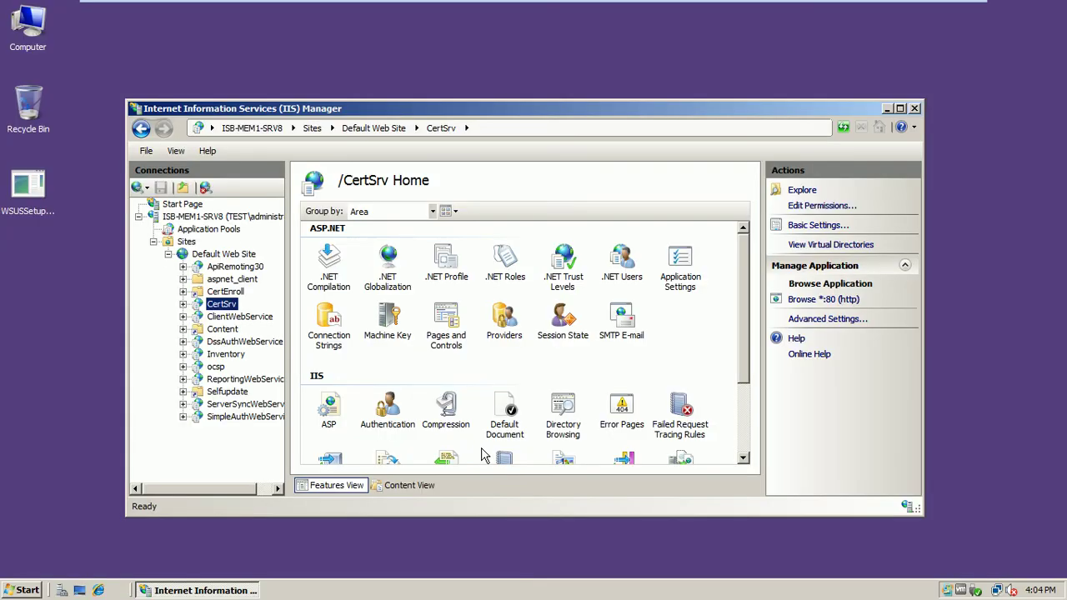
click(101, 591)
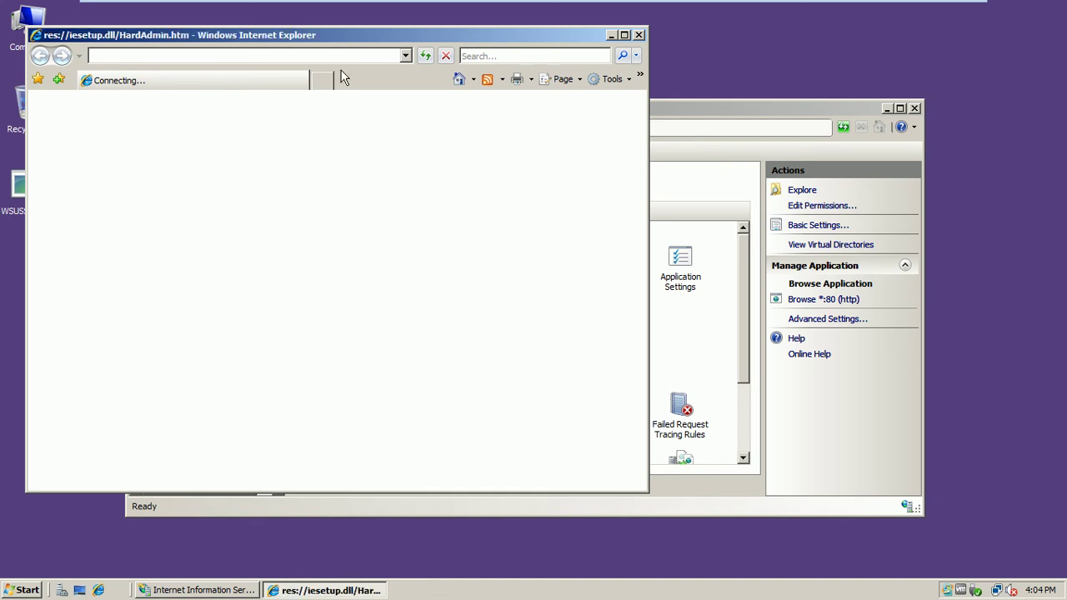
click(305, 90)
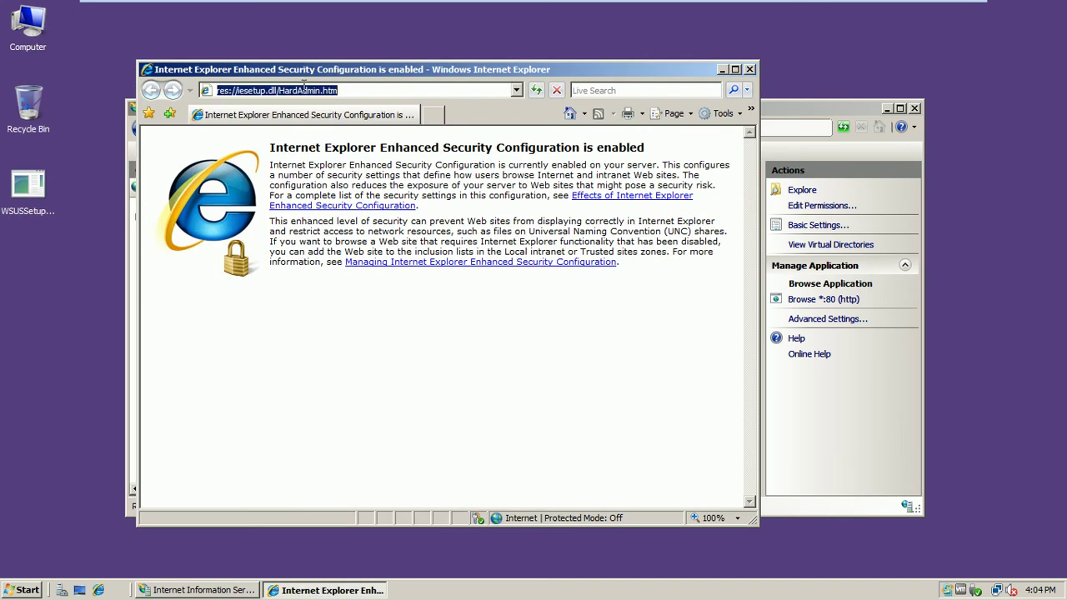
text(htt)
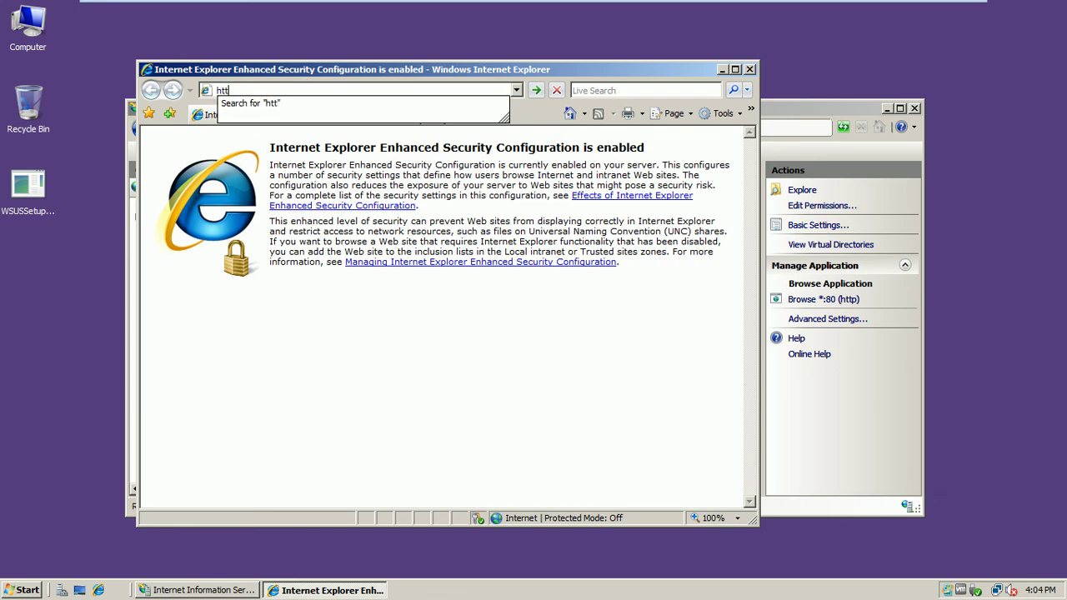
text(p:/)
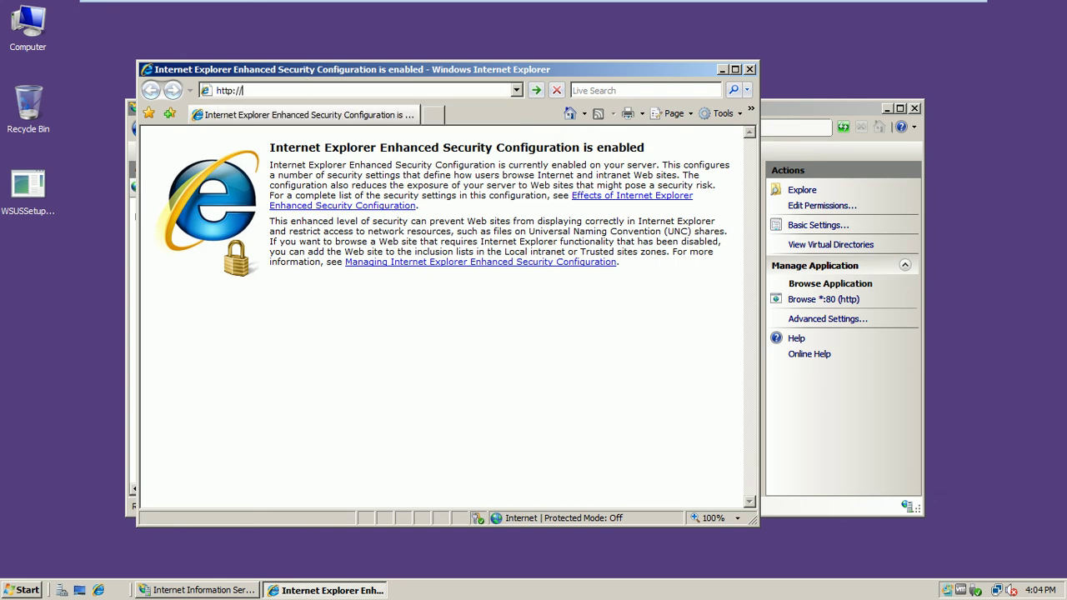
text(/isb-mem1-)
mouse_move(485, 4)
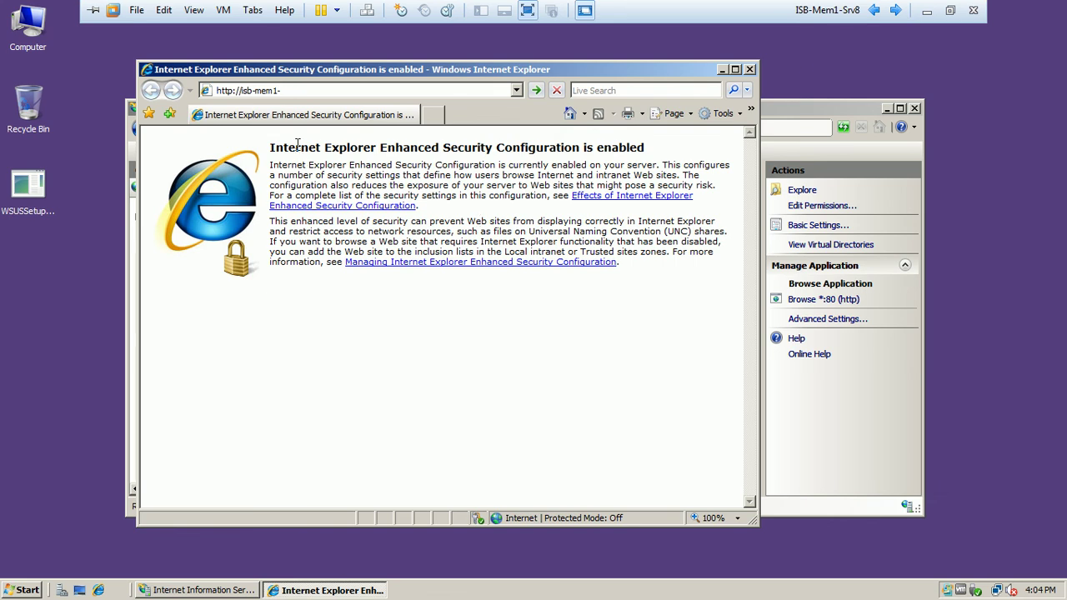
text(srv8/)
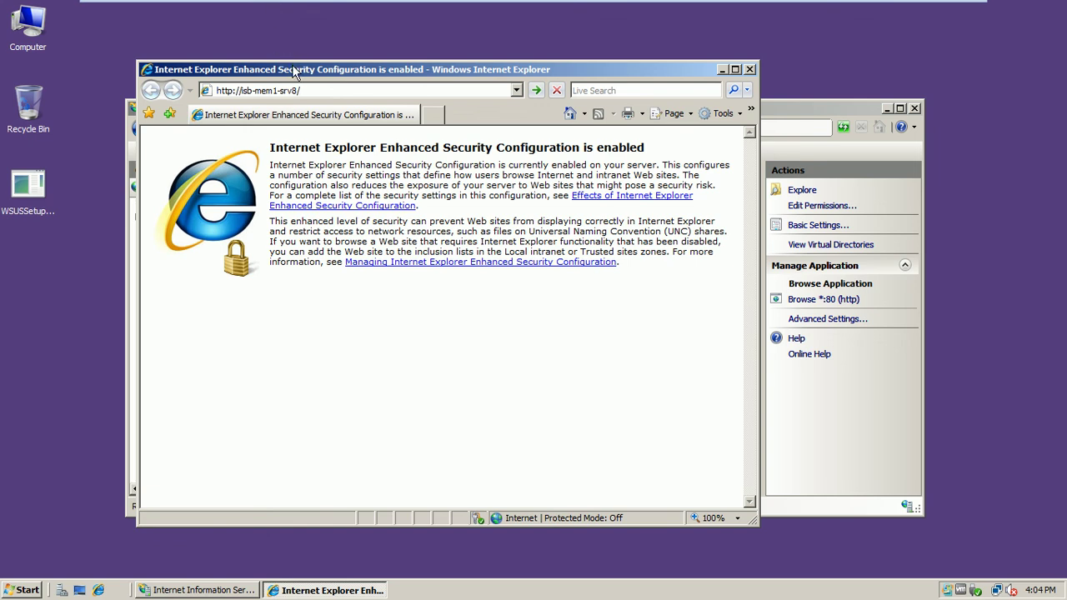
drag(293, 65, 467, 71)
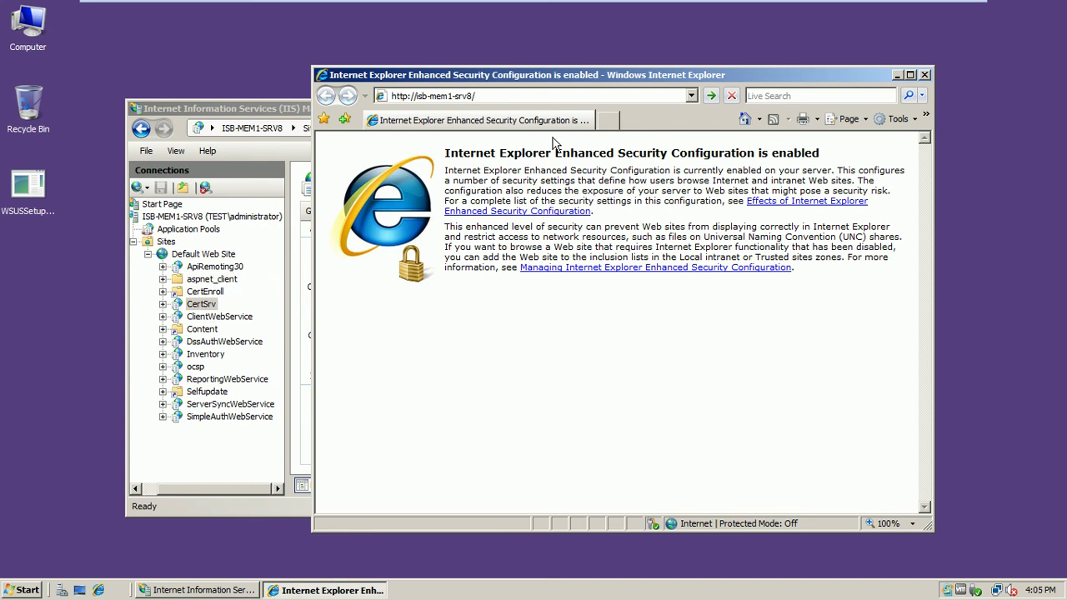
text(es://iesetup.dll/HardAdmin.htm)
key(Return)
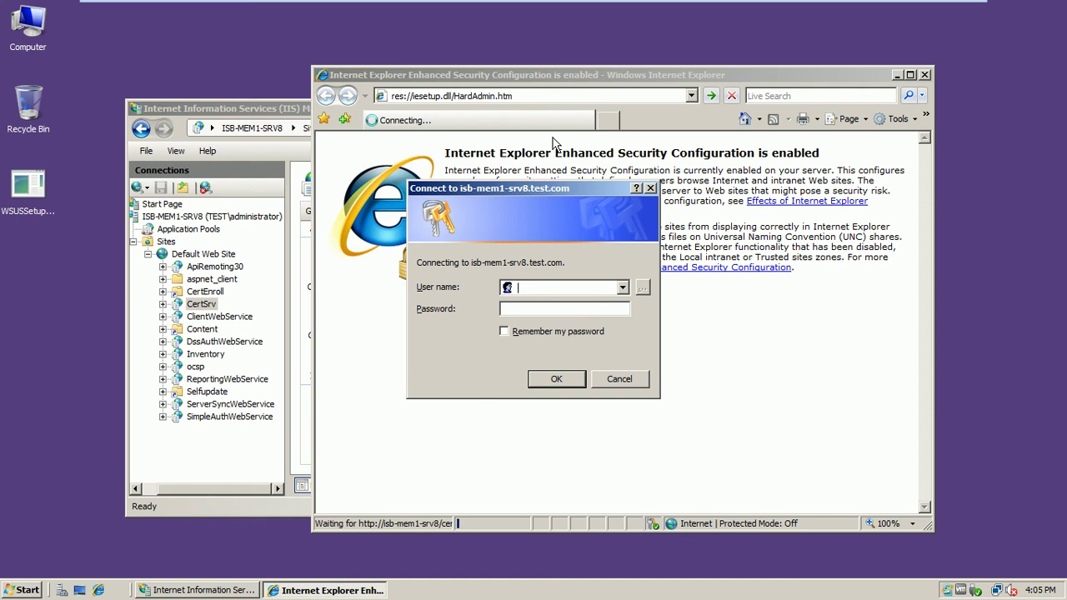
- Sign in as administrator with the account password, choosing to remember it
text(administr)
text(ator)
text(•••)
text(••••)
click(538, 332)
click(550, 379)
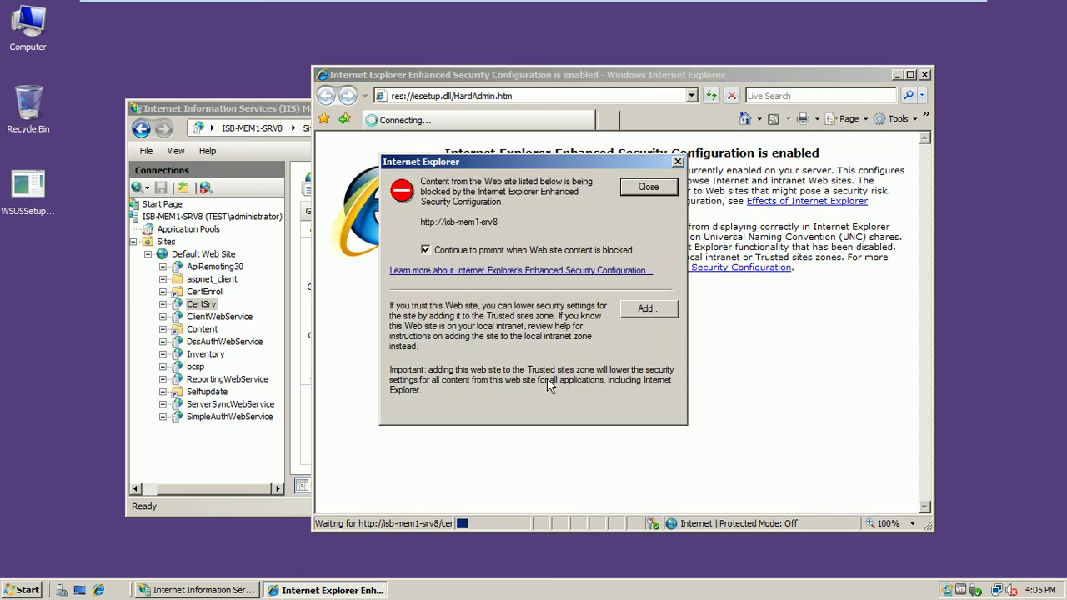
- Add isb-mem1-srv8 to Trusted sites, dismiss the warning and maximize the browser
click(645, 311)
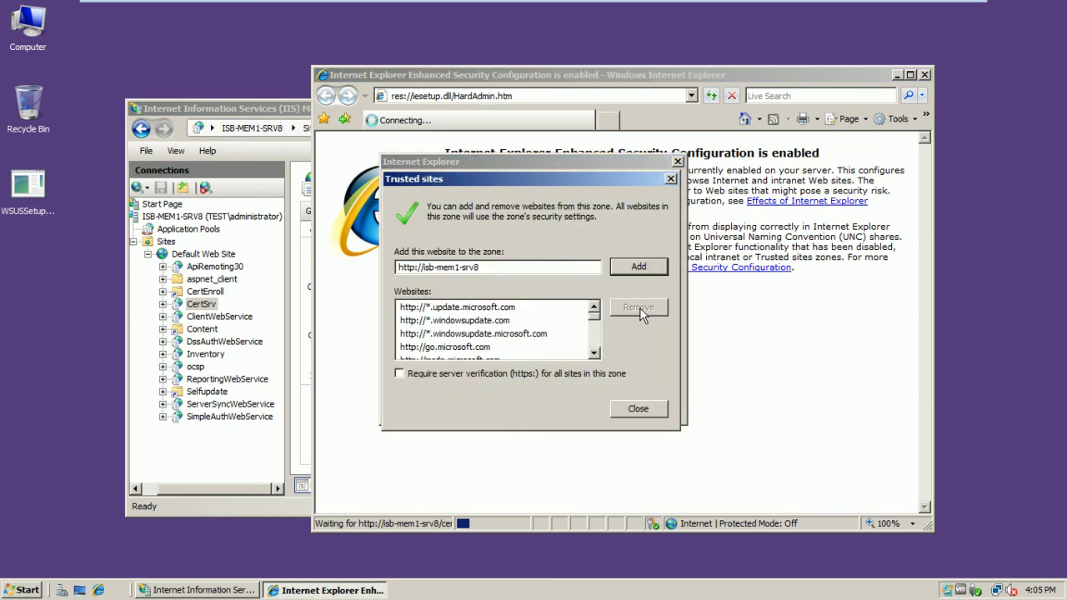
click(633, 268)
click(638, 408)
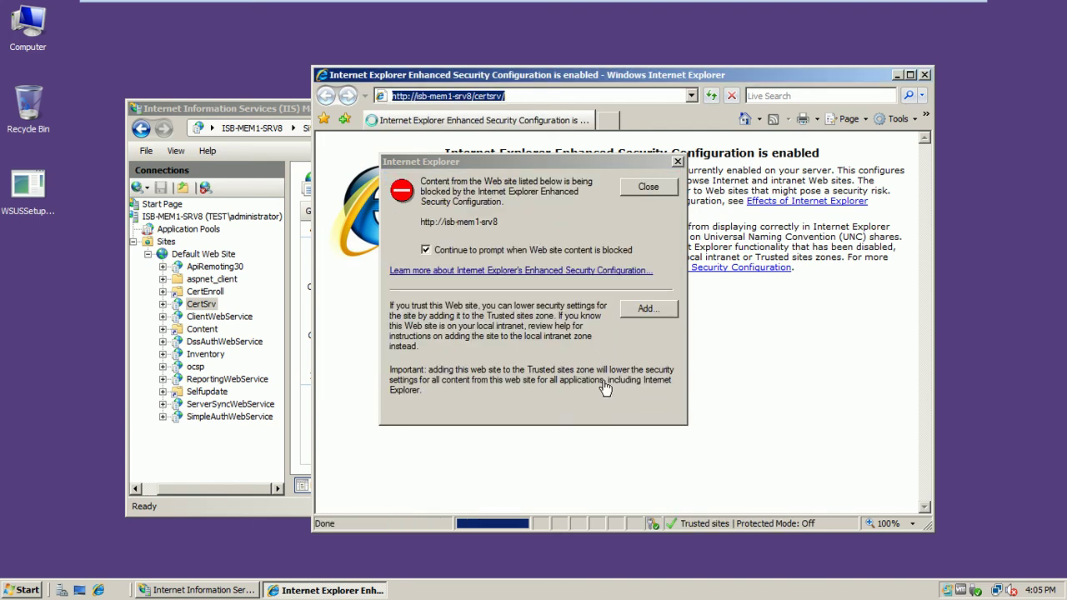
click(646, 185)
double_click(511, 73)
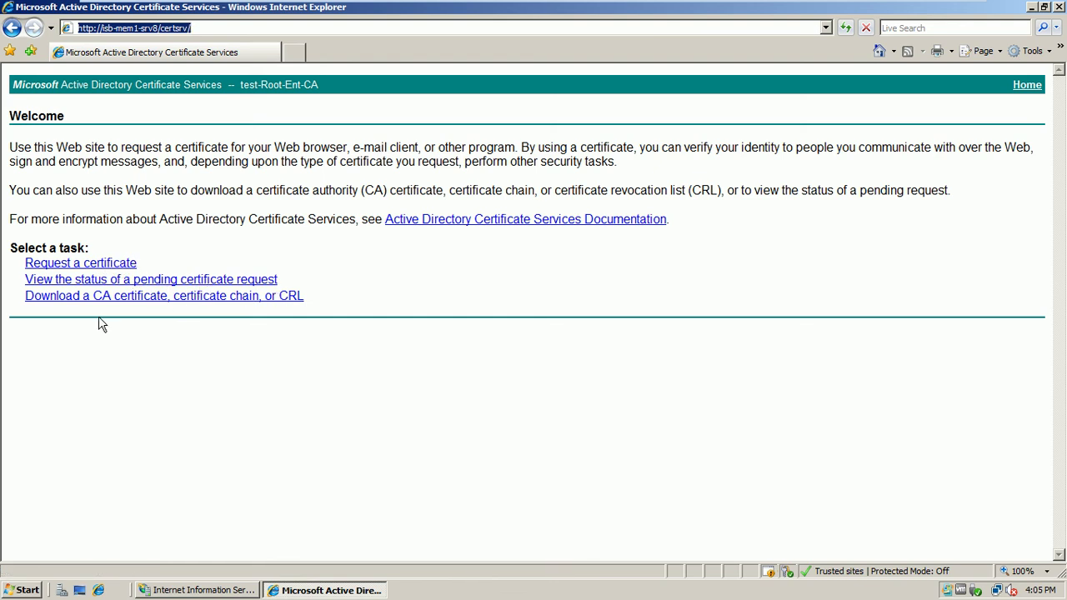
- Try the advanced certificate request form, dismiss the HTTPS authentication warnings, and close Internet Explorer
click(95, 264)
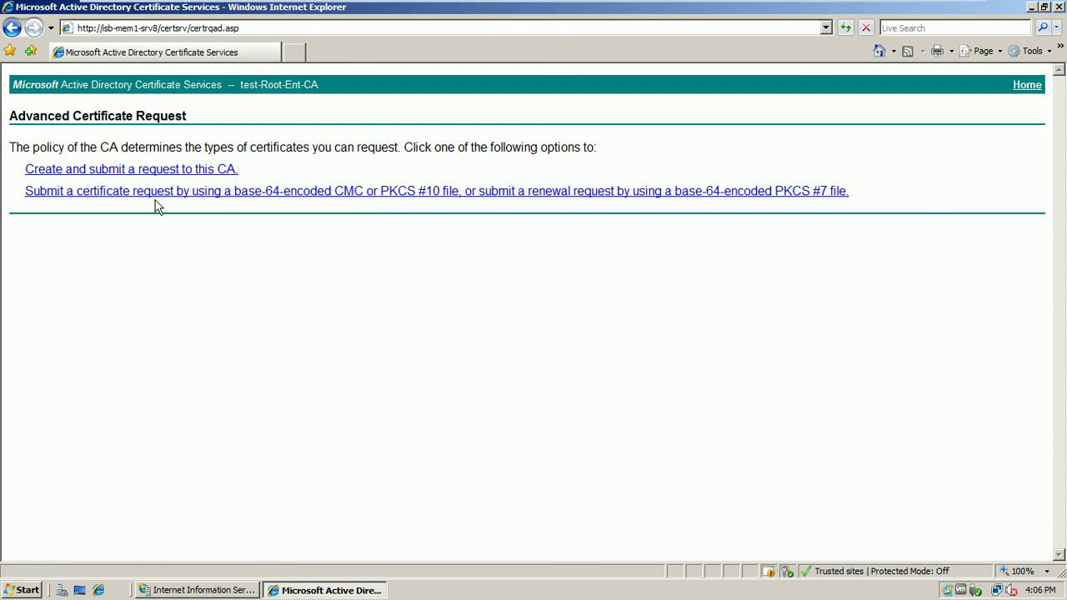
click(124, 175)
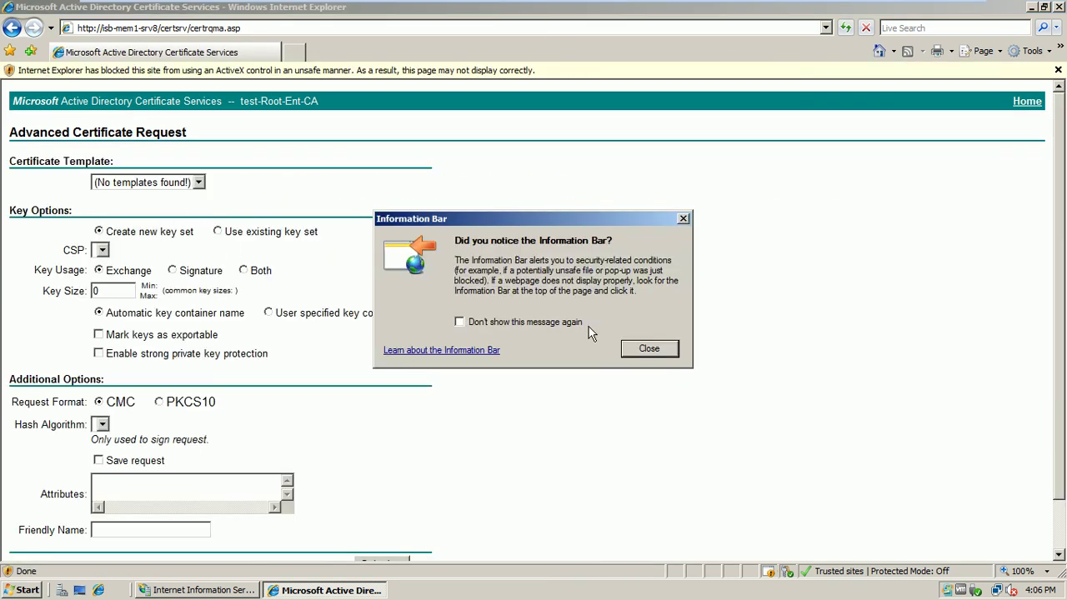
click(638, 355)
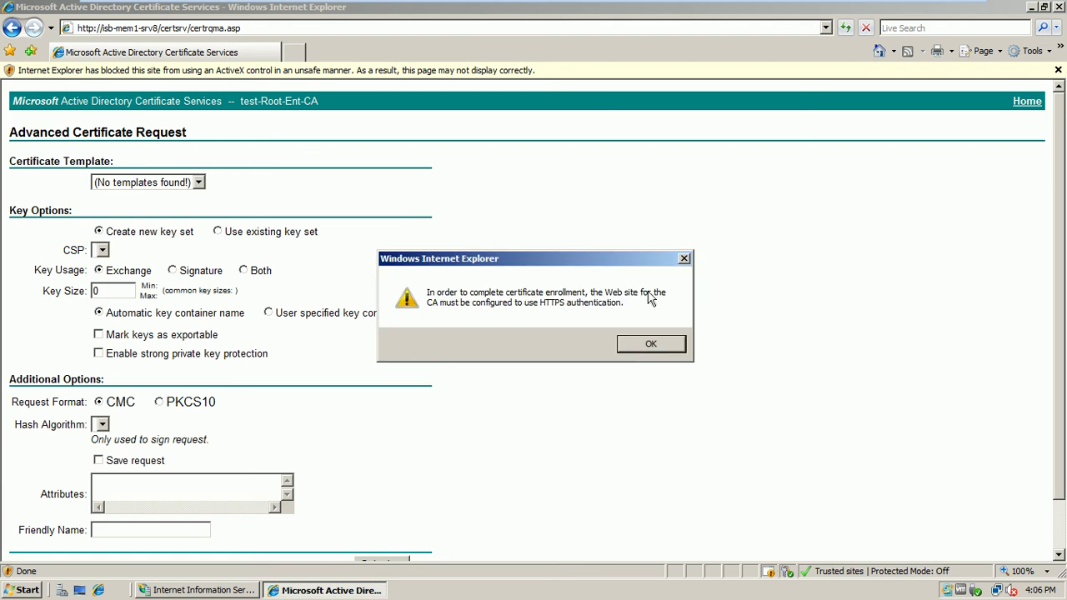
click(654, 343)
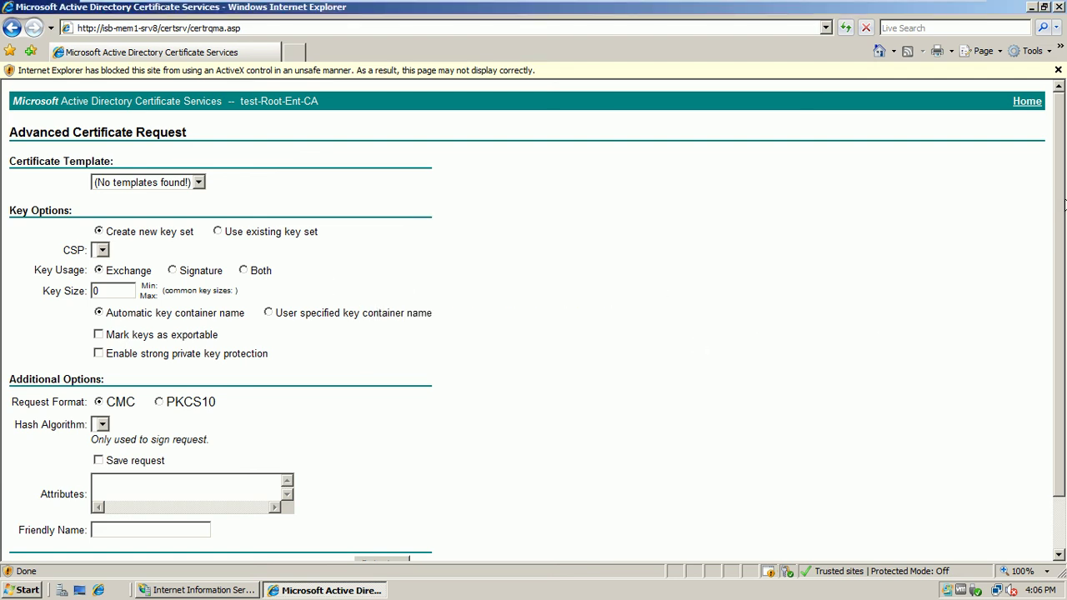
drag(1057, 208, 1058, 242)
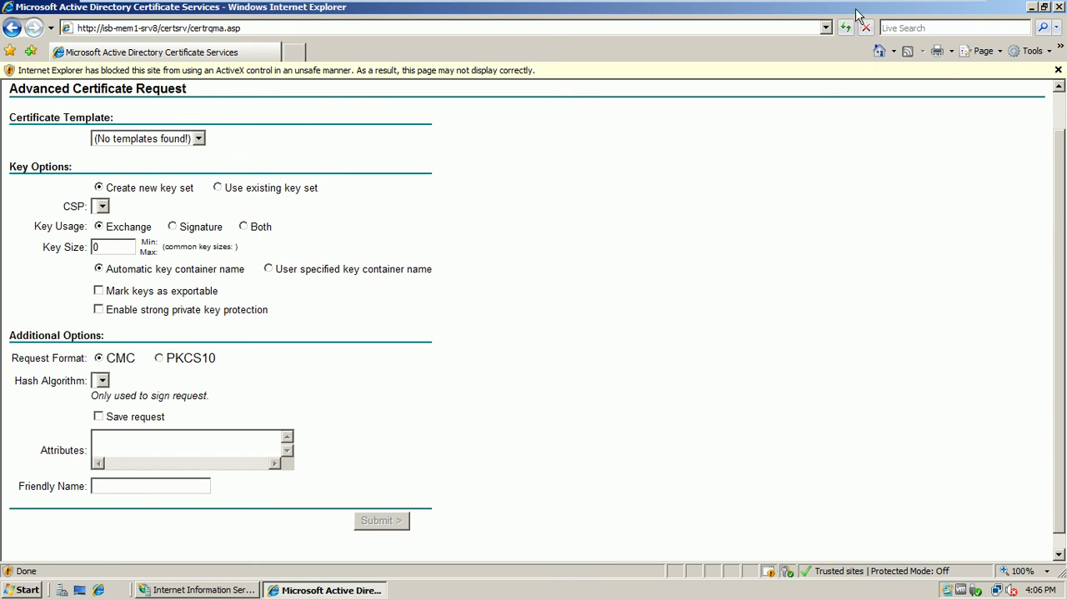
click(1061, 7)
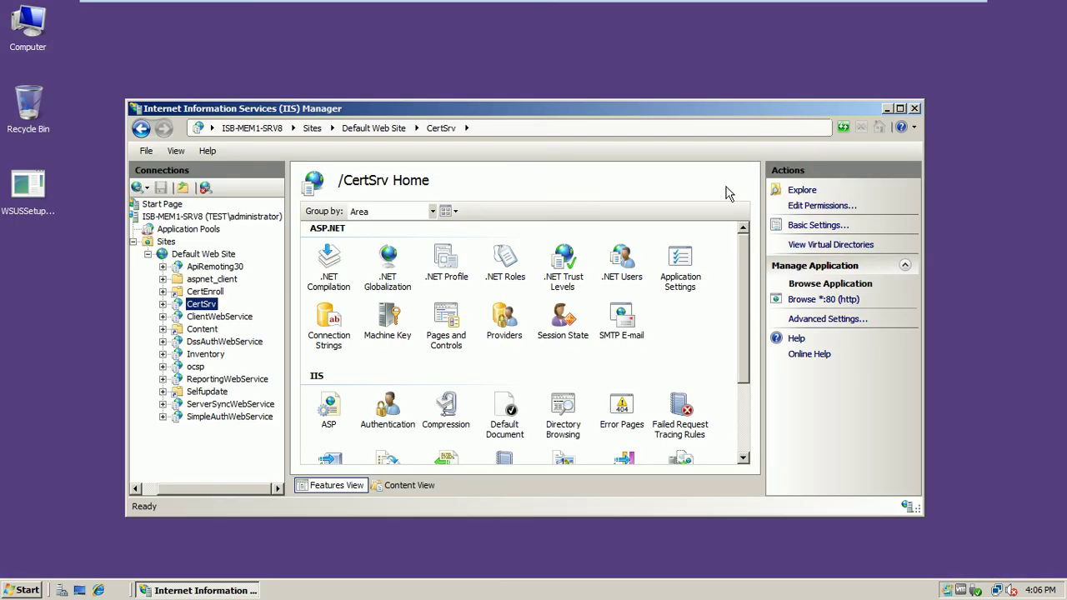
- Close IIS Manager and launch a new management console with mmc
click(915, 109)
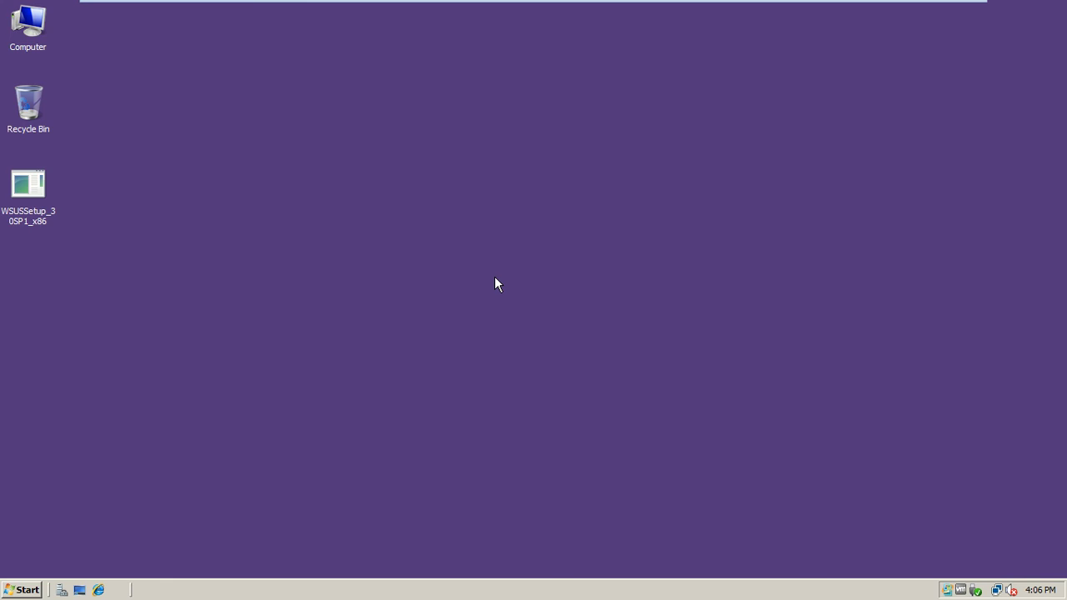
click(25, 589)
click(23, 561)
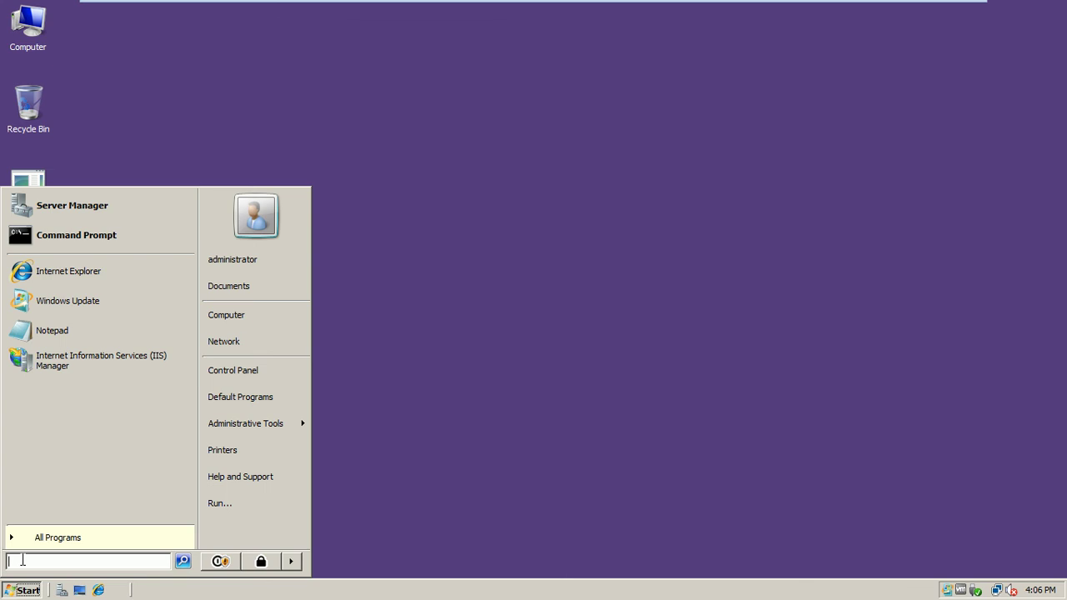
text(mmc)
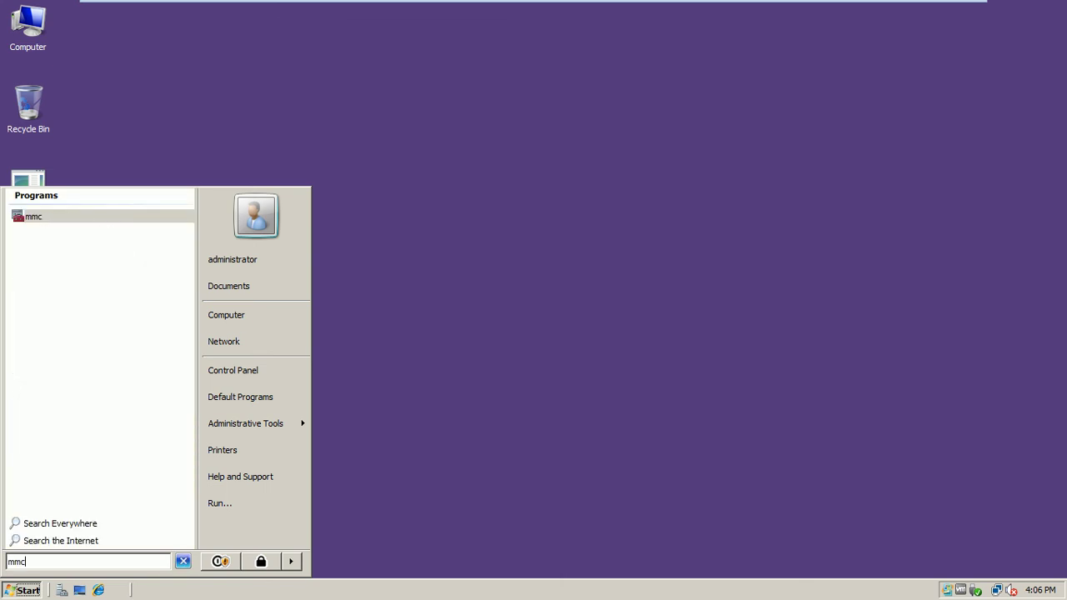
key(Return)
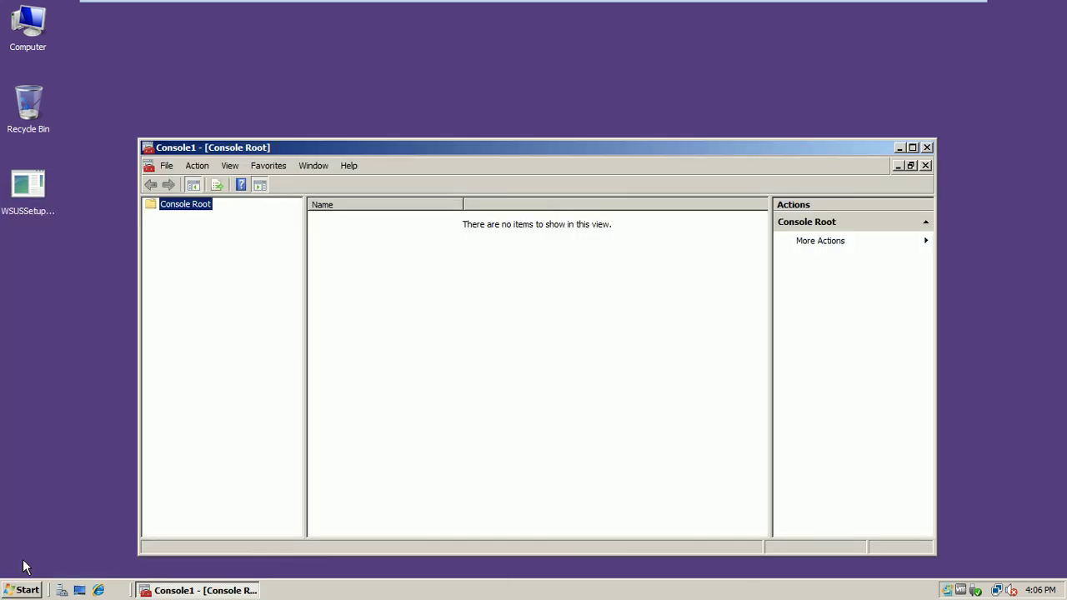
- Add the Certificate Templates snap-in and list the domain's certificate templates
click(172, 169)
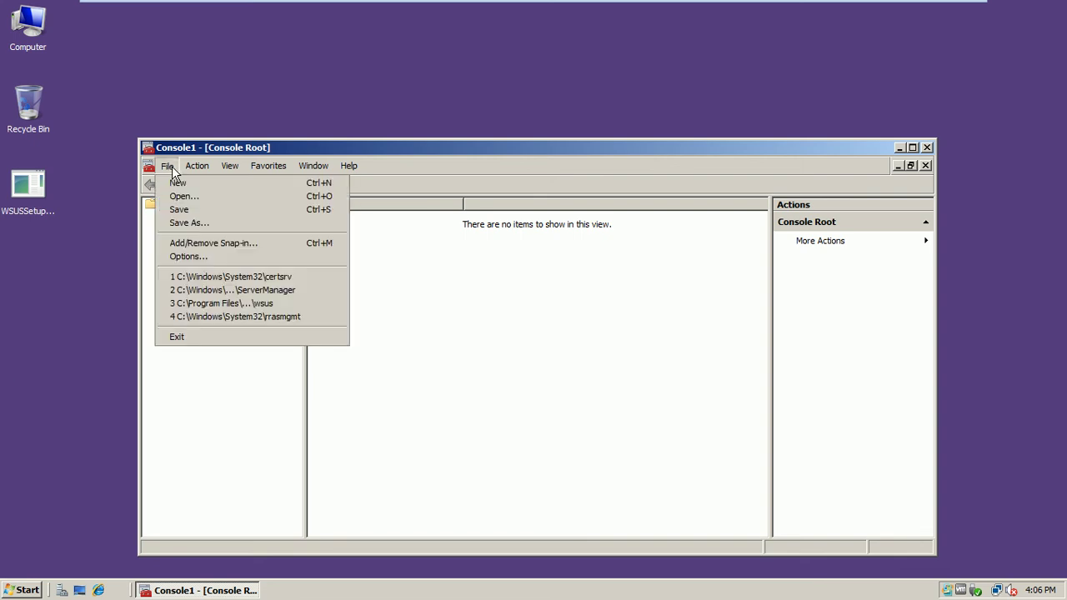
click(191, 243)
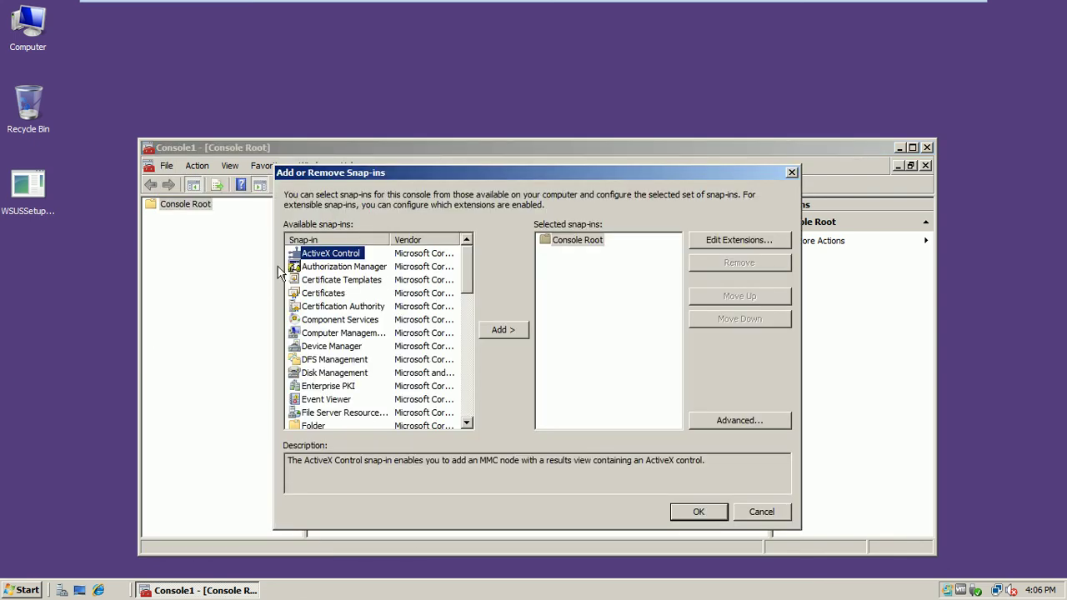
click(333, 280)
click(501, 336)
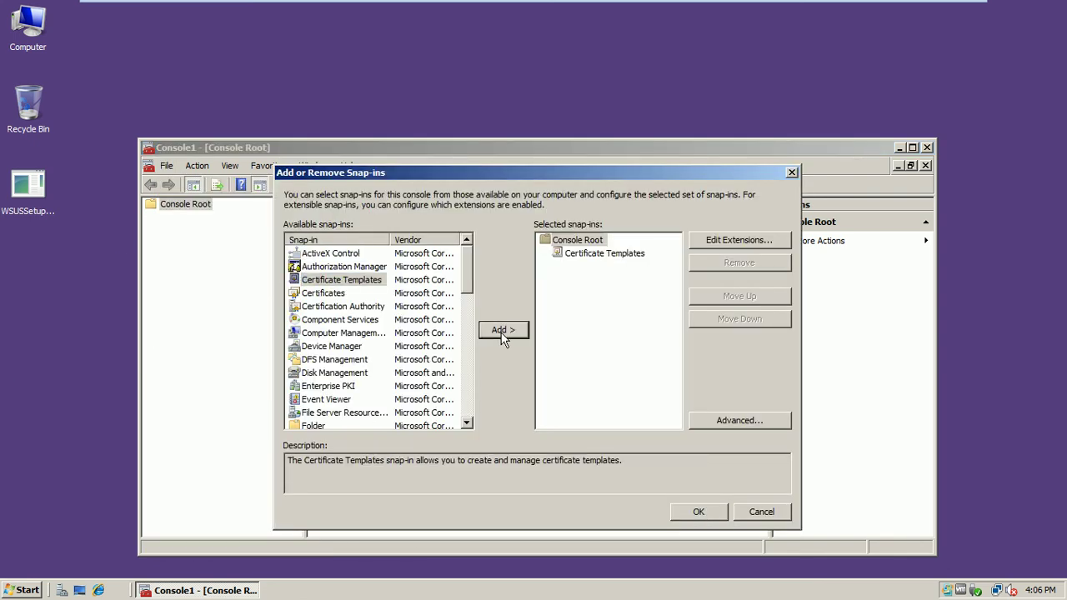
click(701, 517)
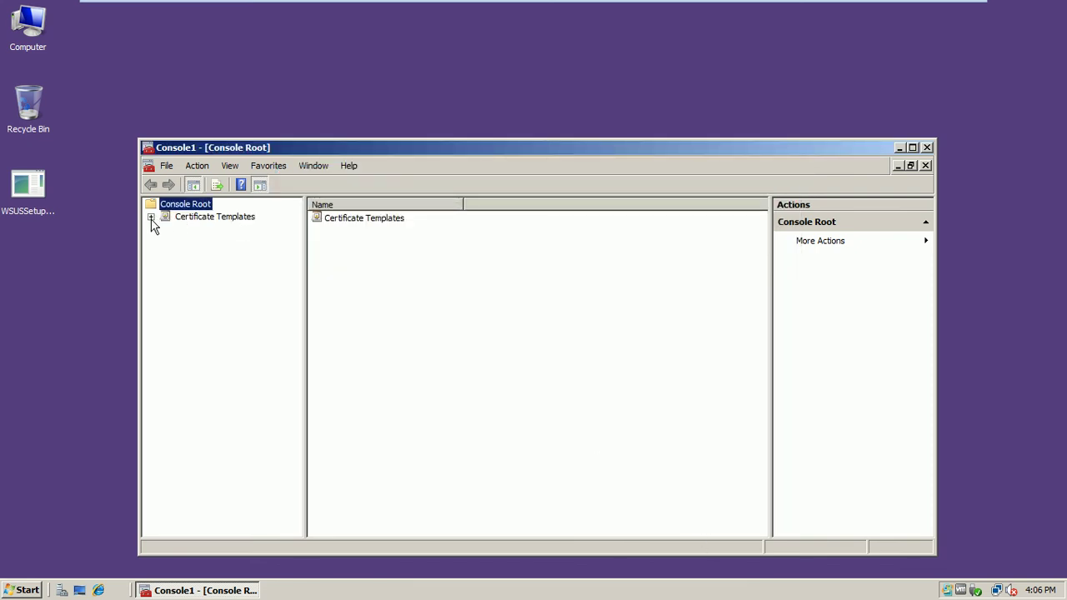
click(151, 216)
click(187, 222)
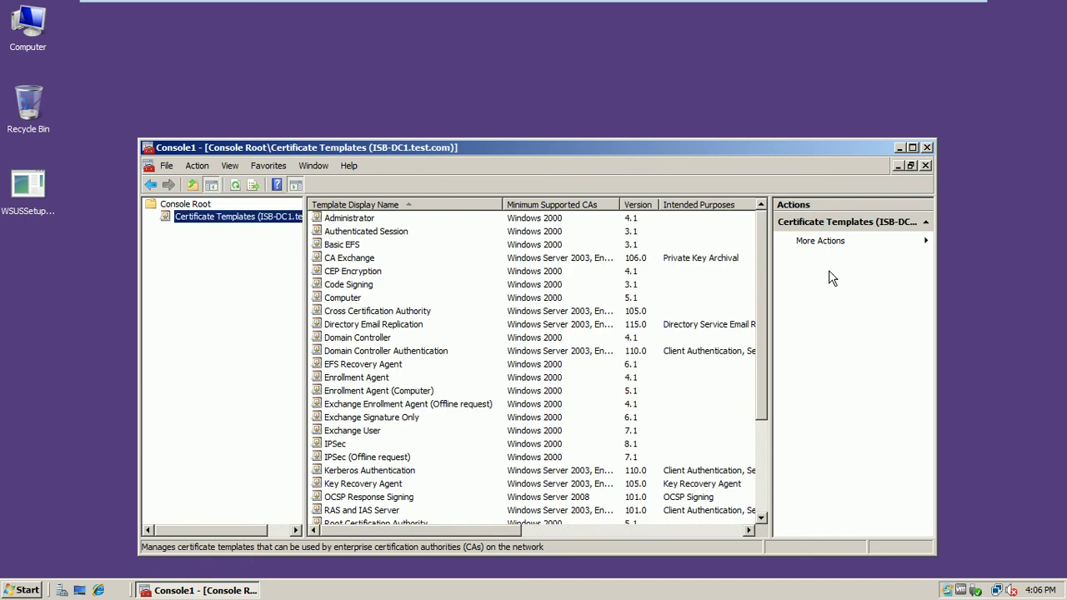
drag(764, 276, 768, 307)
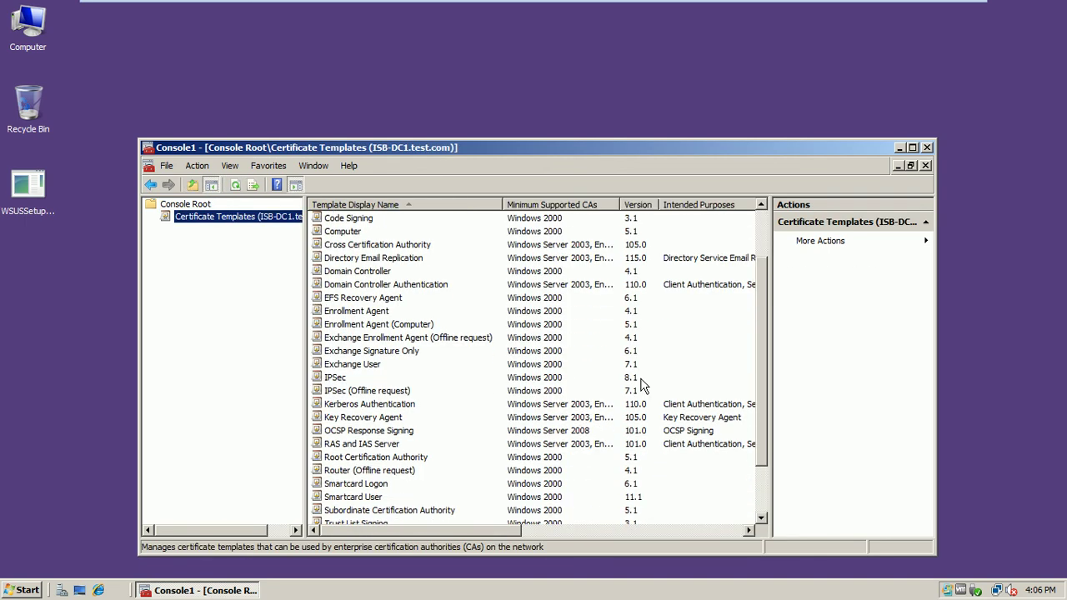
- Open the OCSP Response Signing template's properties and review its Extensions and General tabs
double_click(351, 431)
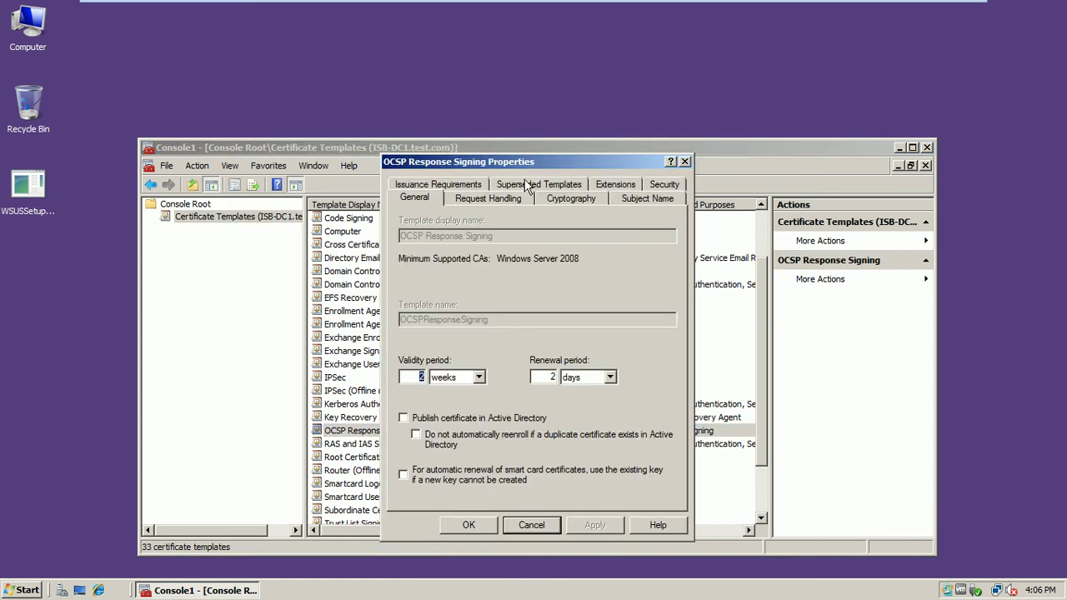
click(614, 185)
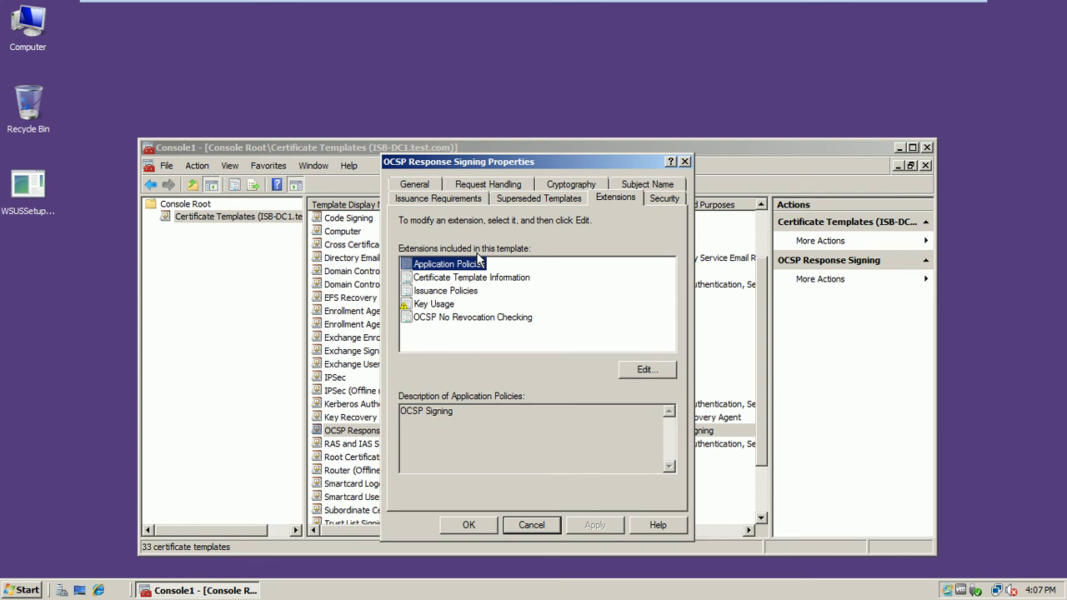
click(427, 186)
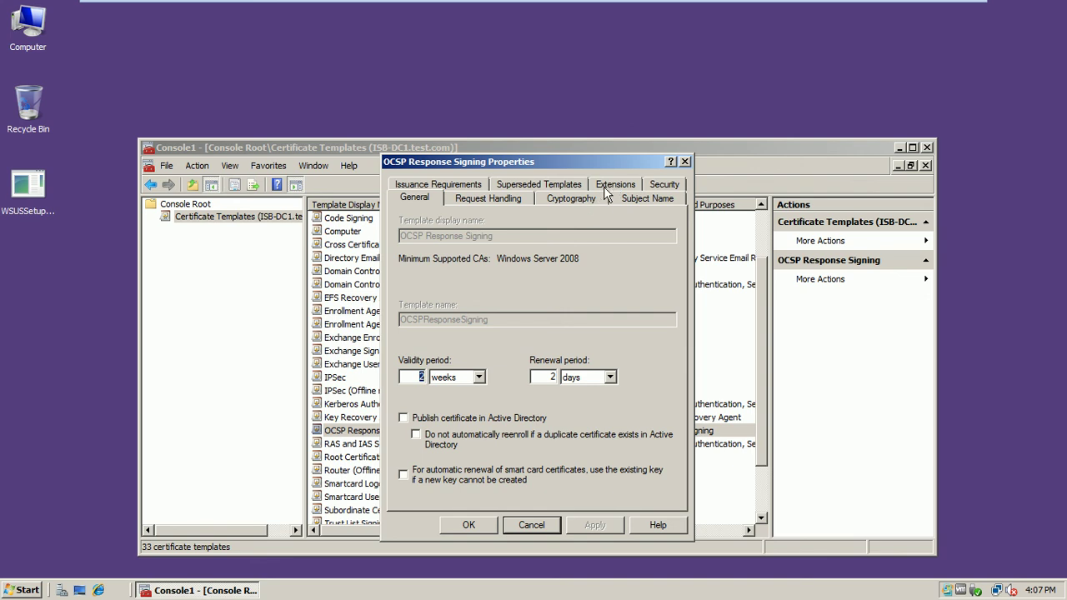
click(604, 190)
- Edit Application Policies to list addable policies, then take the VM out of full screen
click(639, 370)
drag(540, 229, 432, 187)
click(375, 377)
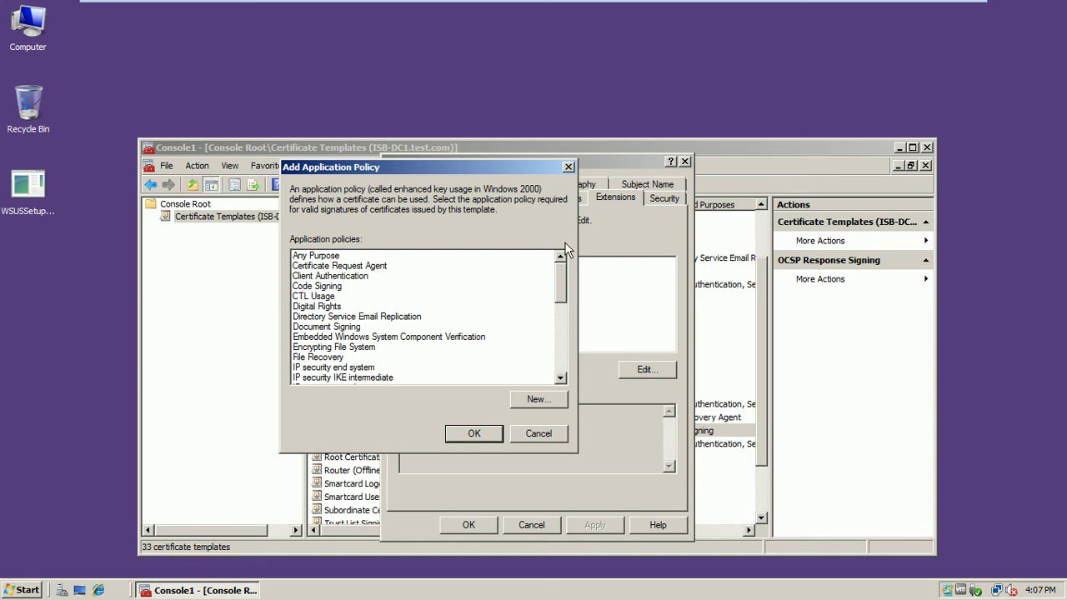
drag(558, 267, 559, 340)
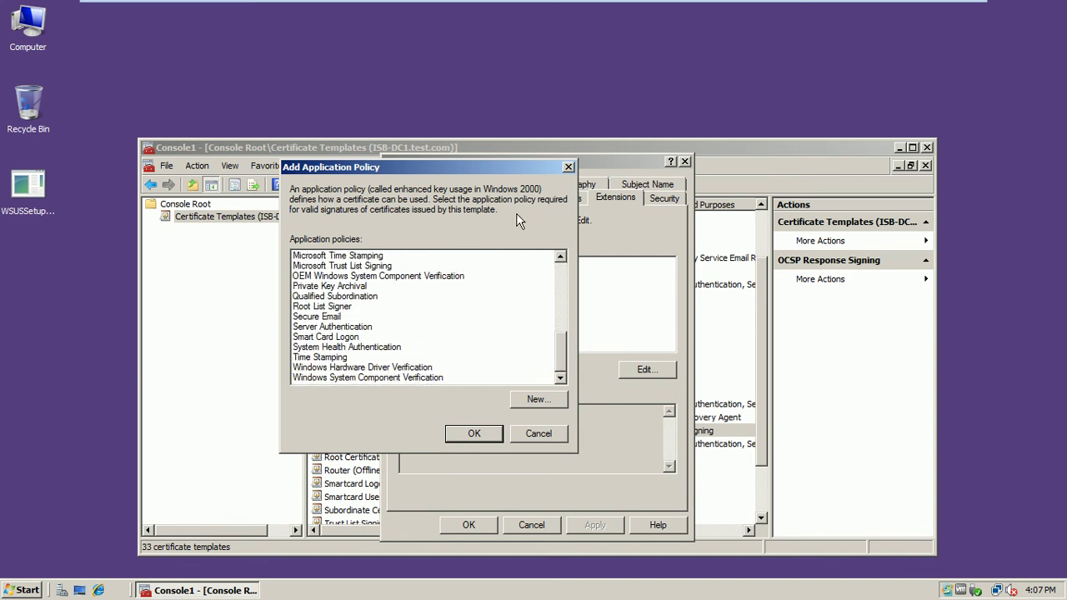
mouse_move(836, 7)
click(950, 10)
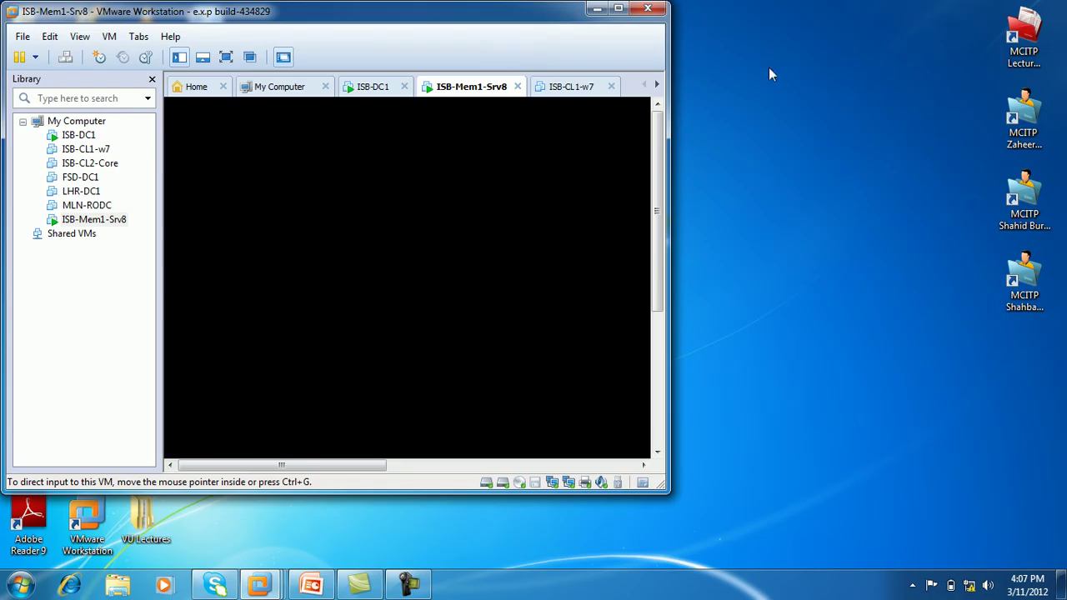
- Maximize the VMware window and put the server VM back in full screen
double_click(487, 30)
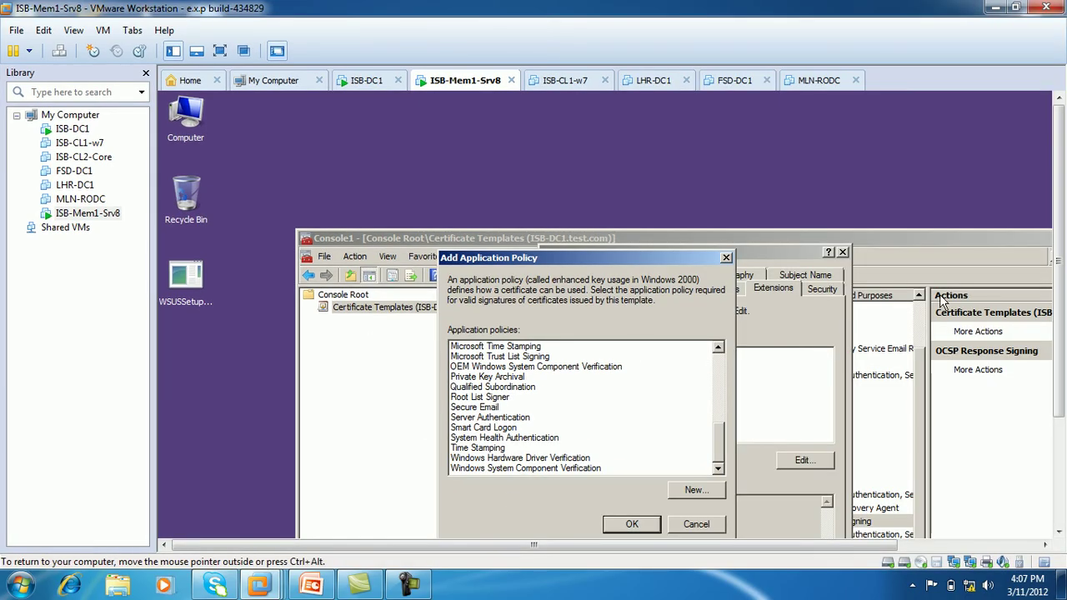
drag(1062, 163, 1062, 272)
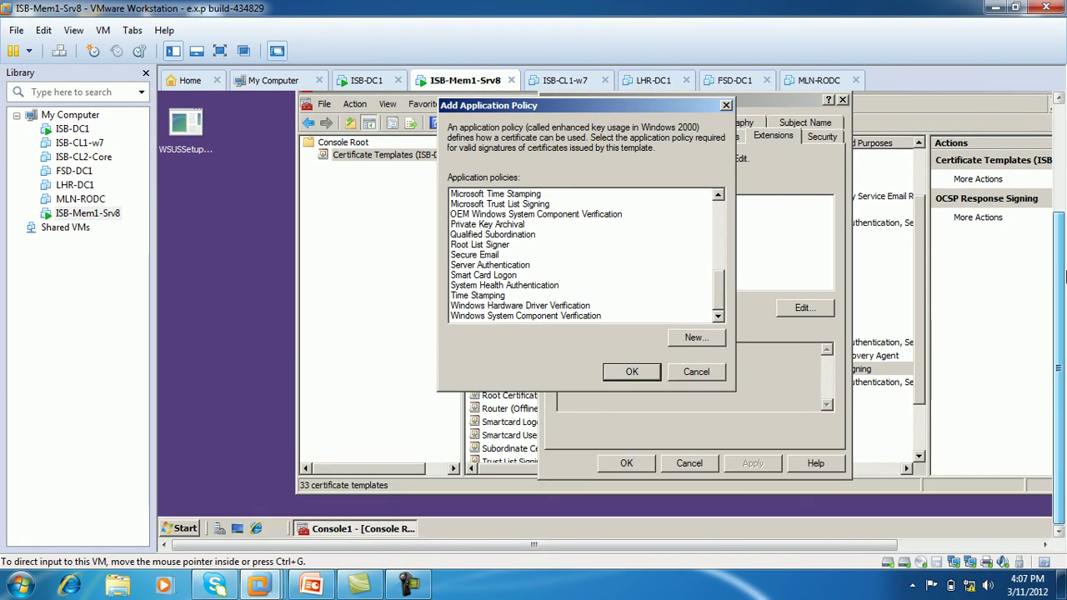
click(373, 591)
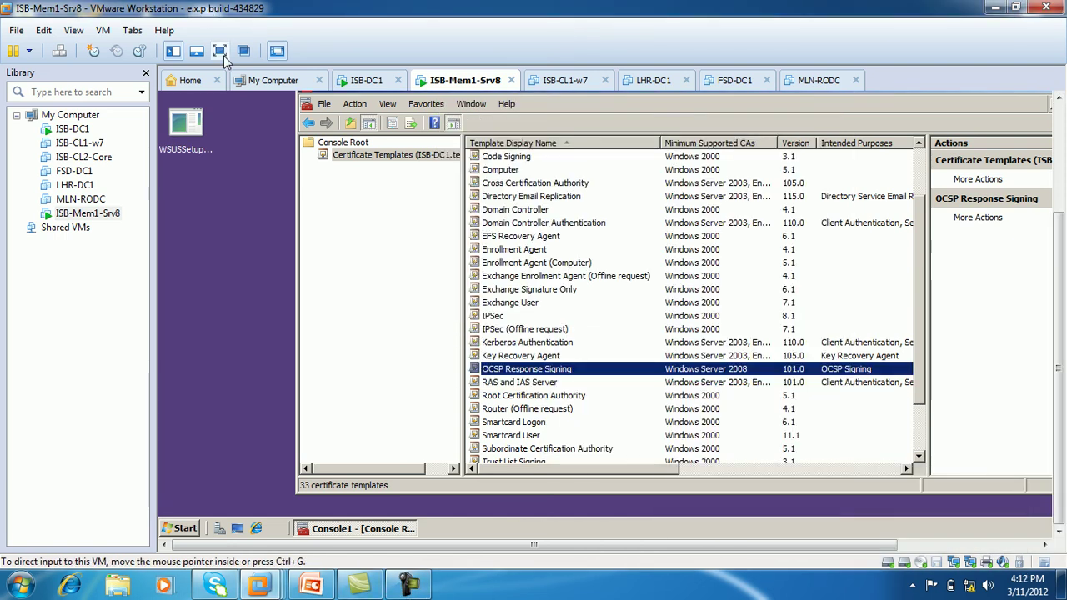
click(220, 52)
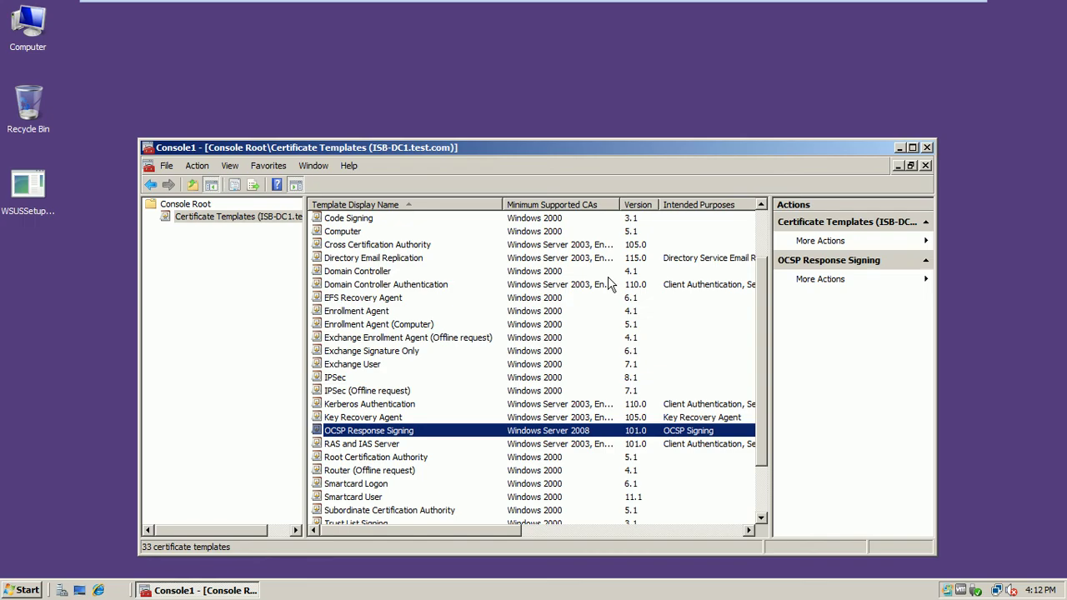
- Reopen the OCSP Response Signing template and edit its Application Policies extension
click(206, 218)
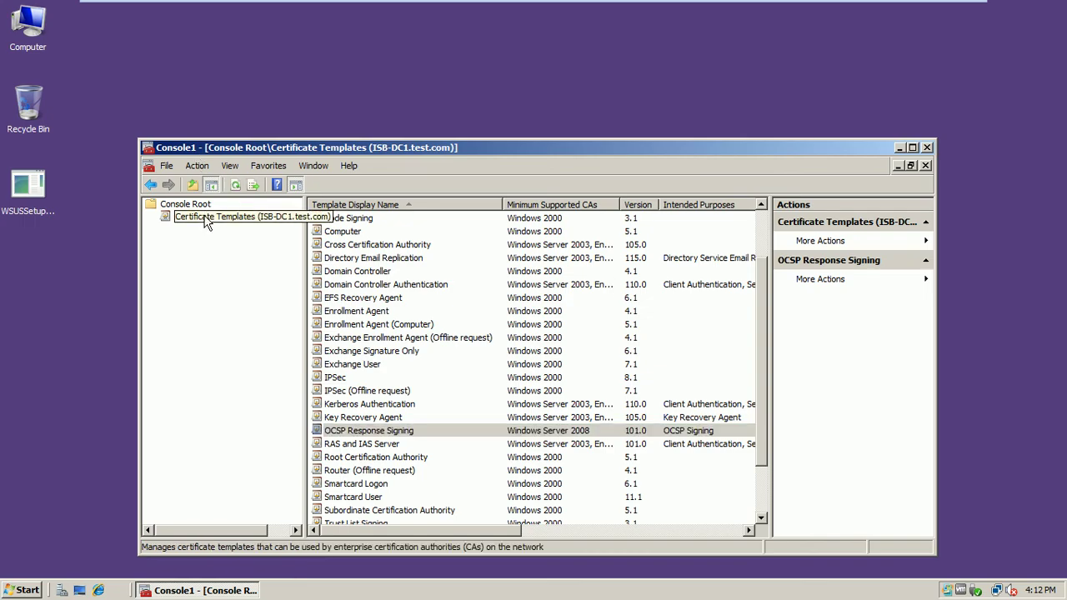
double_click(363, 434)
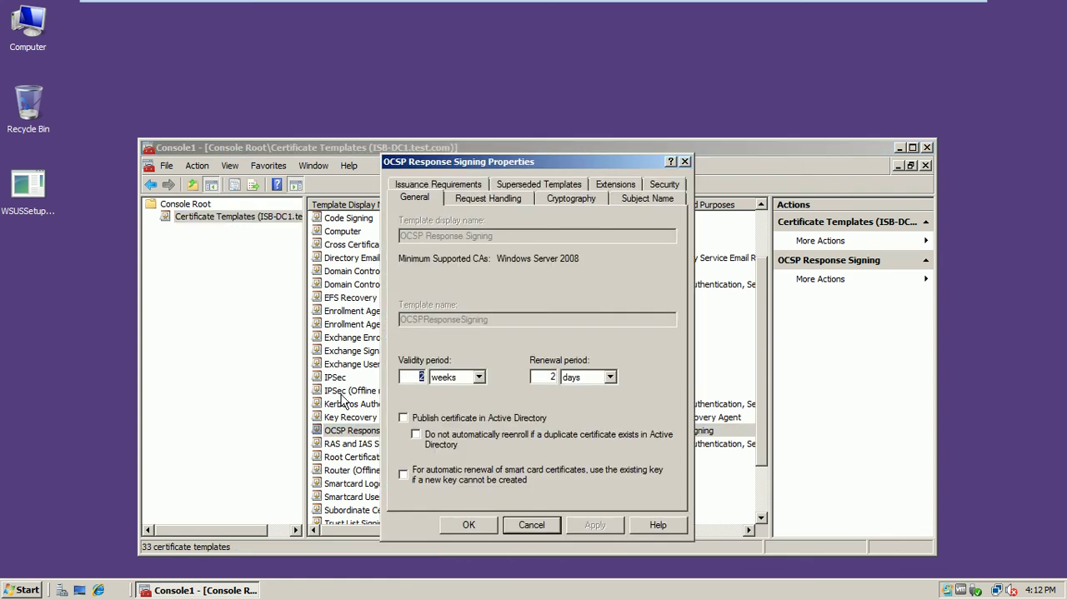
click(618, 186)
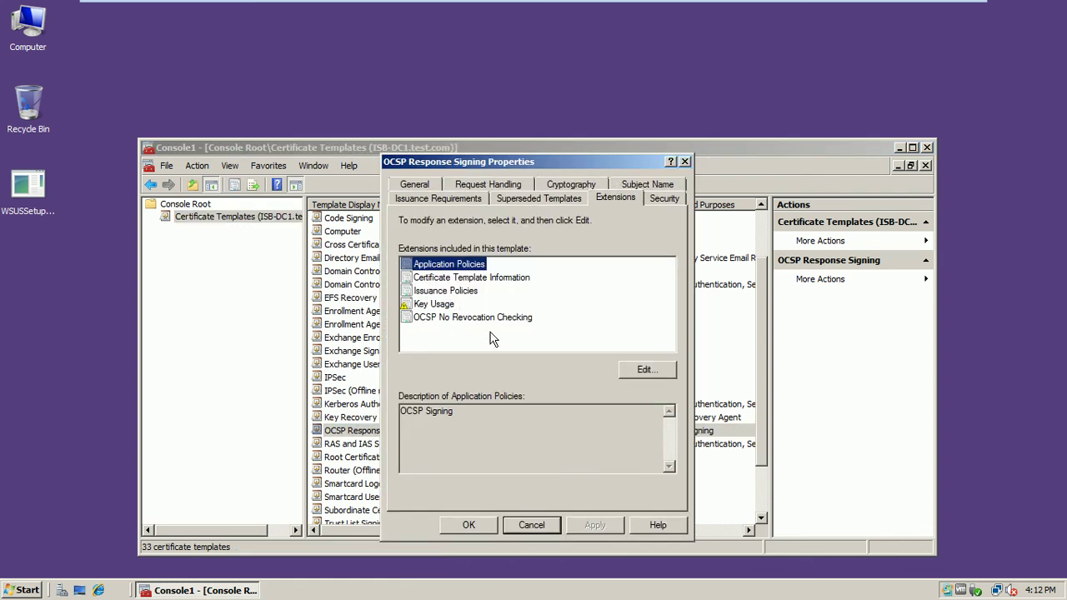
click(645, 374)
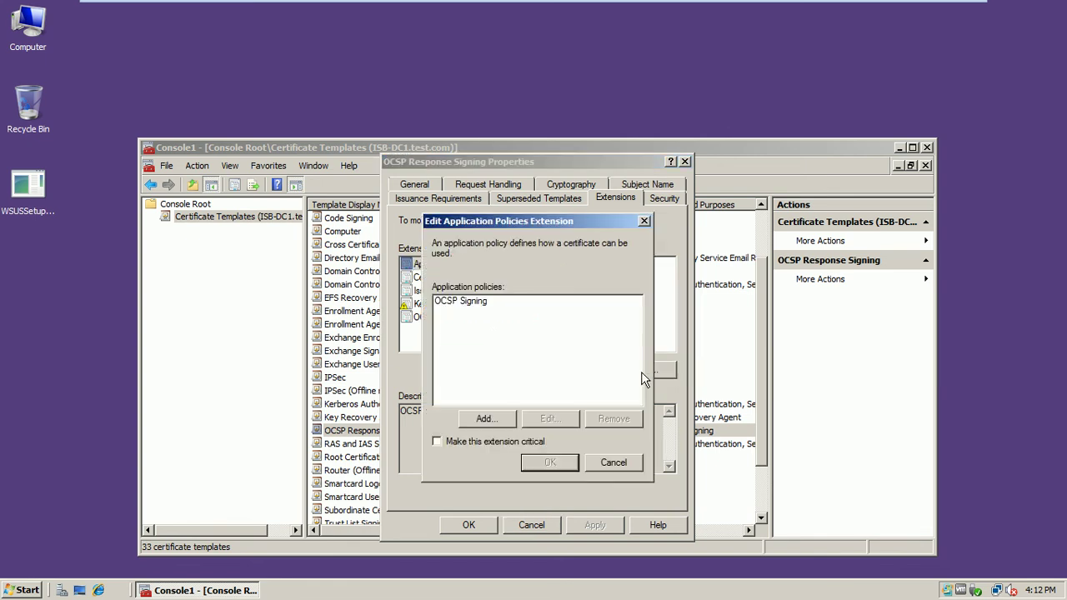
- Browse addable application policies, cancel both dialogs unchanged, and view the Security tab
click(480, 422)
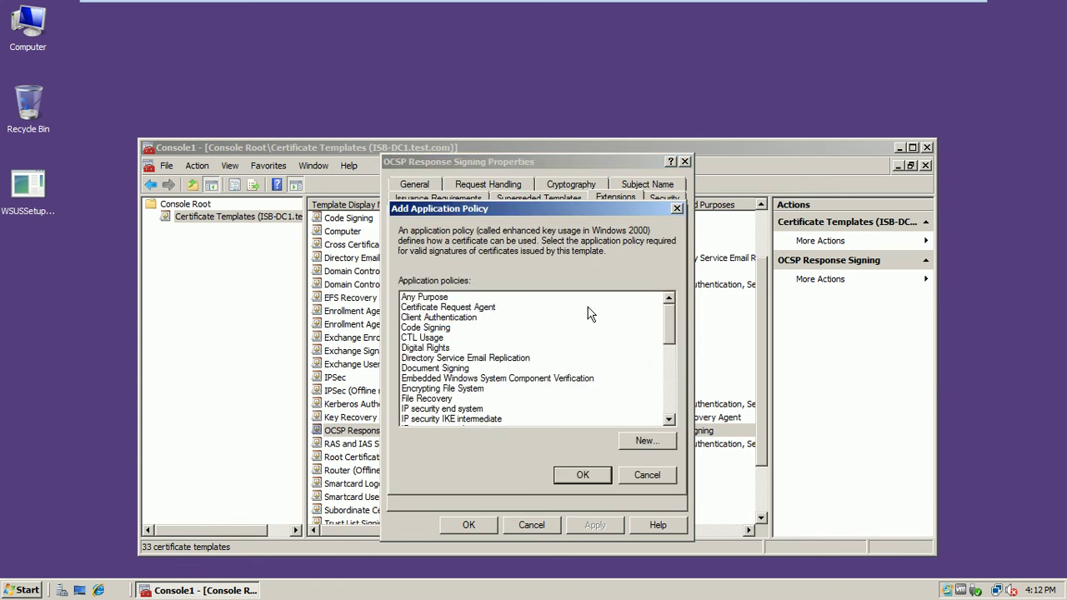
drag(671, 315, 669, 326)
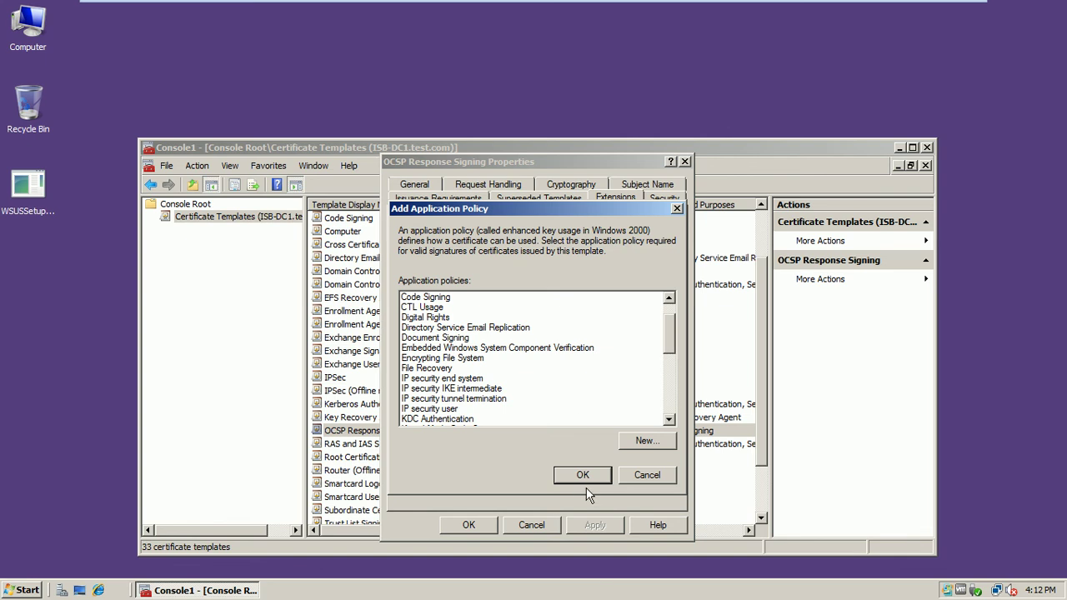
click(646, 475)
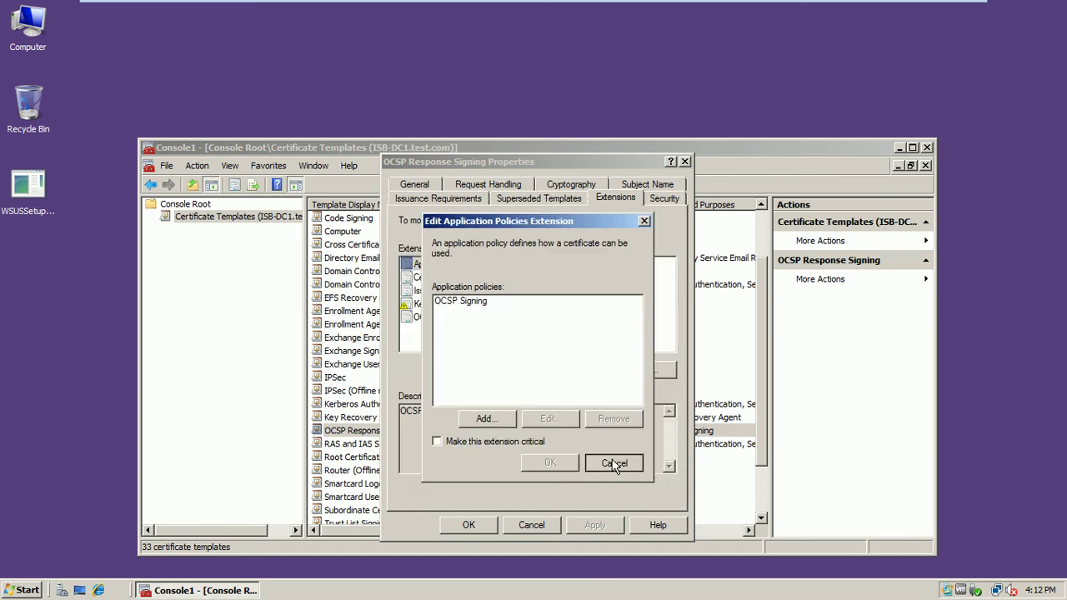
click(614, 462)
click(665, 198)
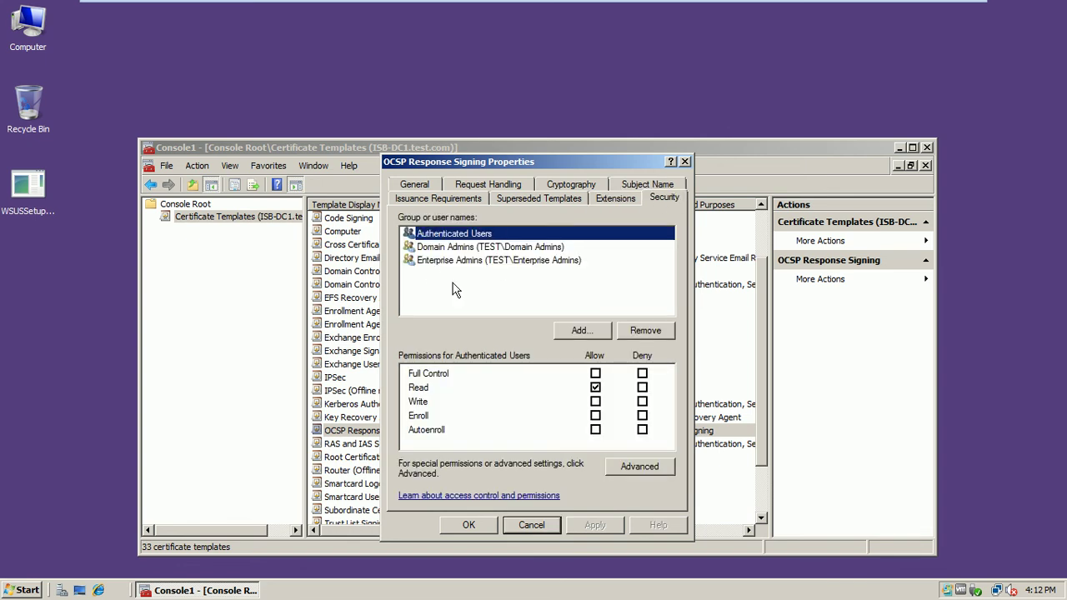
- Start adding computer 'isb-mem' to the template permissions; the name is not found at first
click(576, 331)
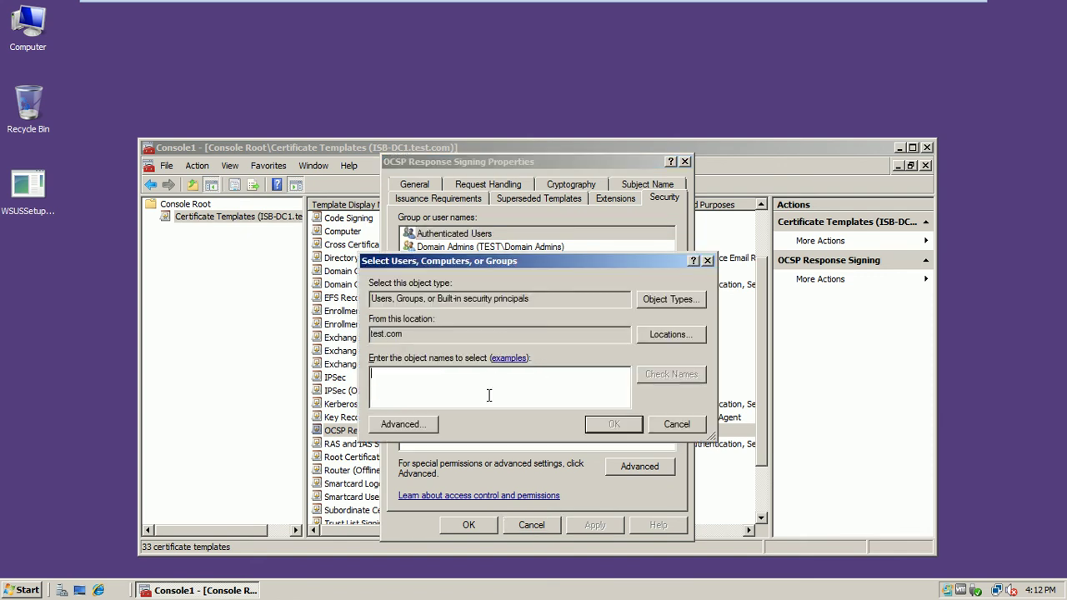
text(isb-mem1)
click(659, 375)
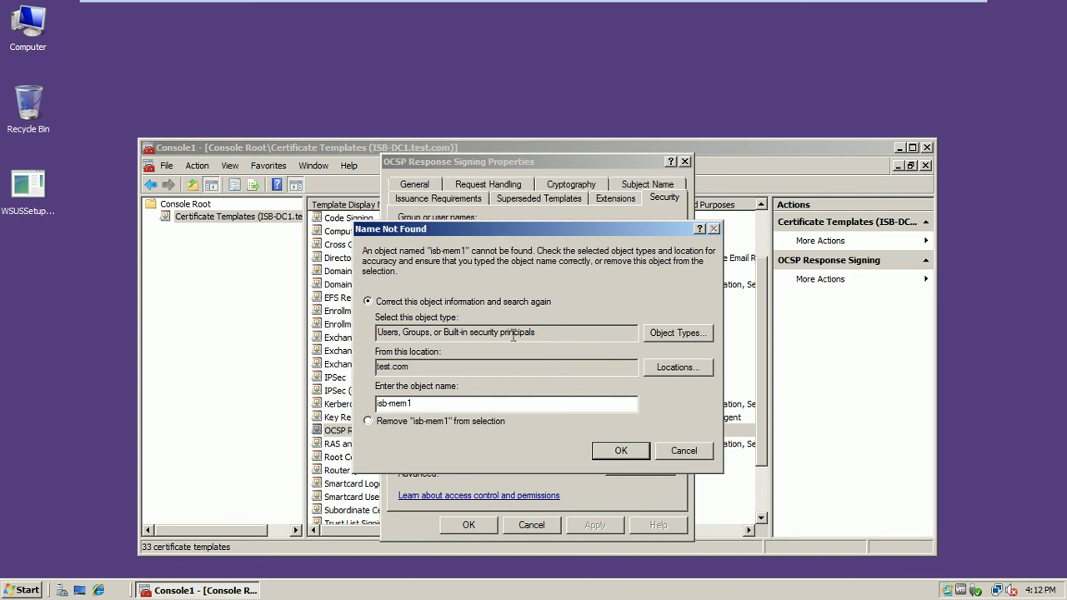
click(679, 449)
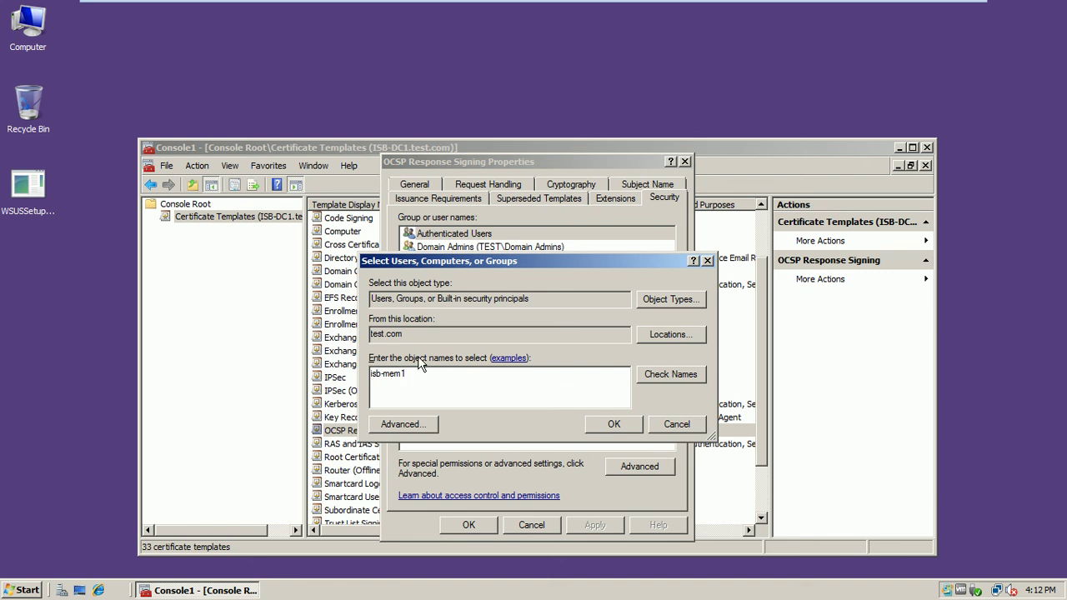
click(373, 300)
drag(373, 300, 534, 298)
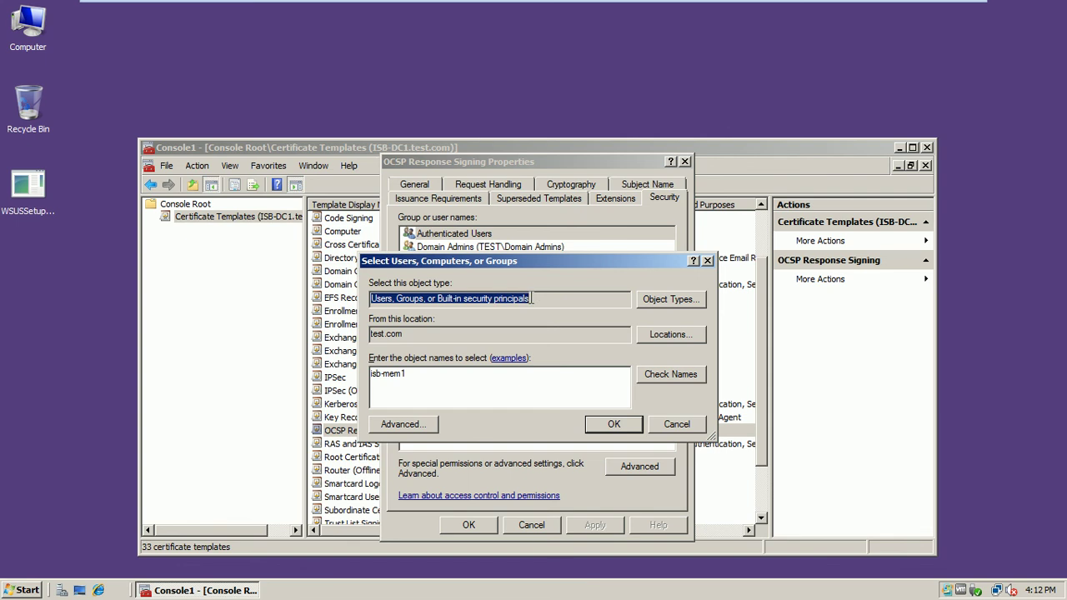
- Include Computers in the object types and add ISB-MEM1-SRV8 to the template's security list
click(673, 299)
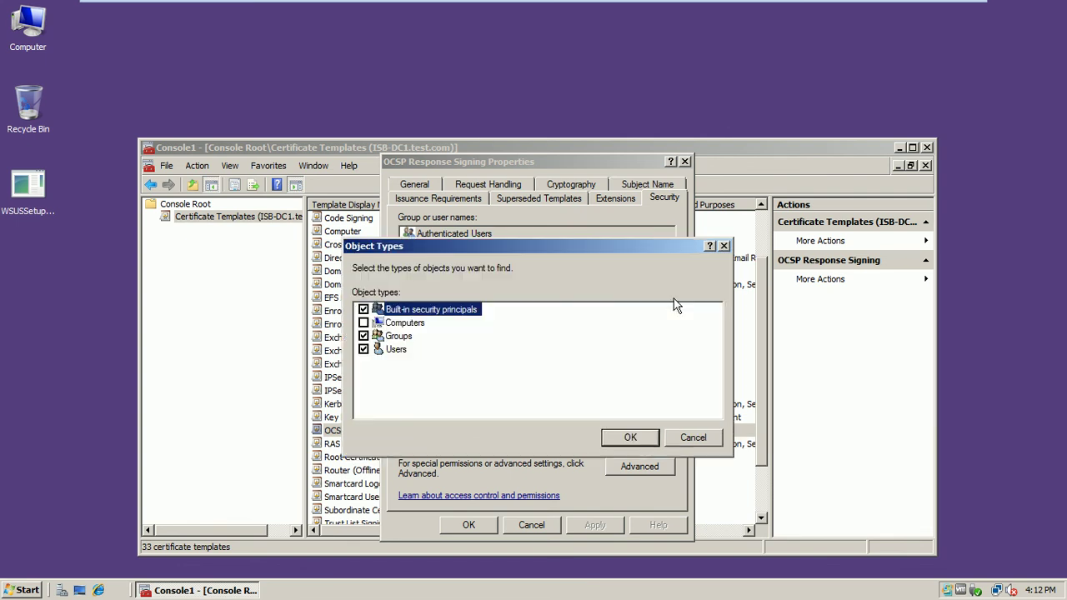
click(363, 323)
click(631, 437)
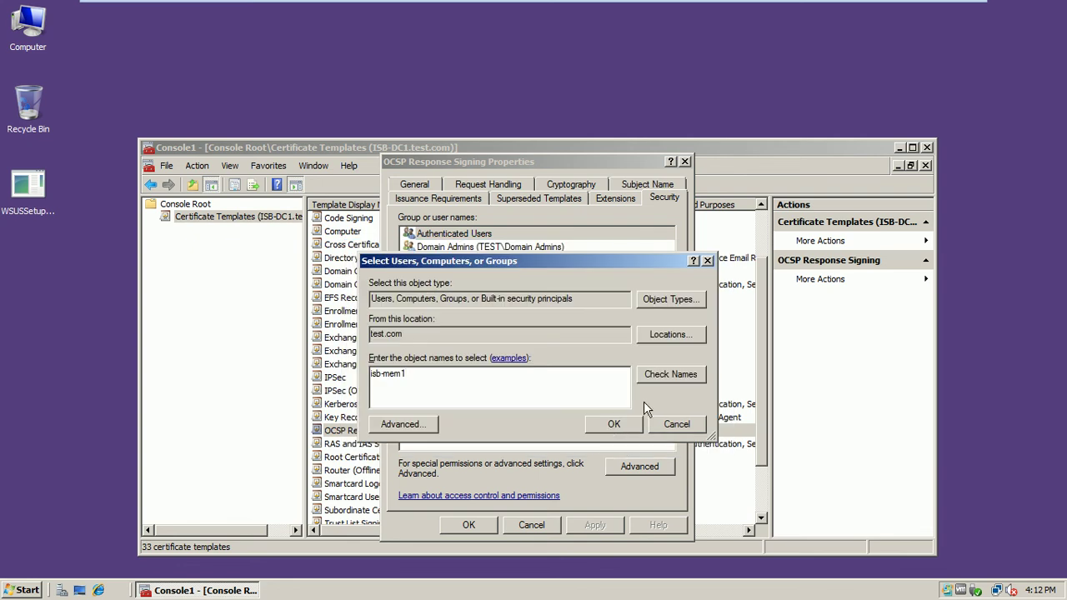
click(667, 375)
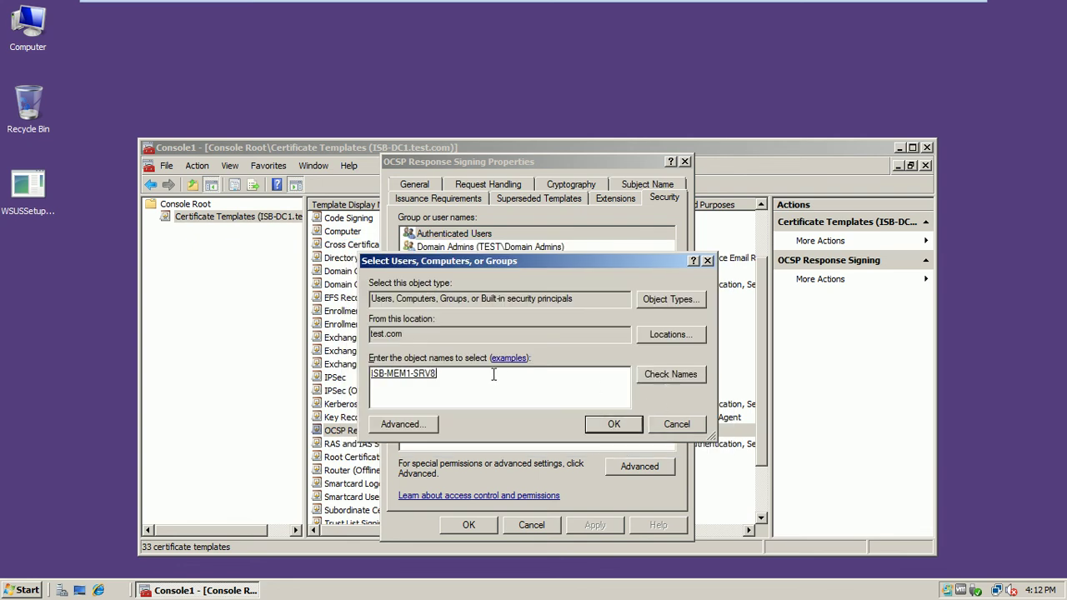
drag(475, 375, 374, 372)
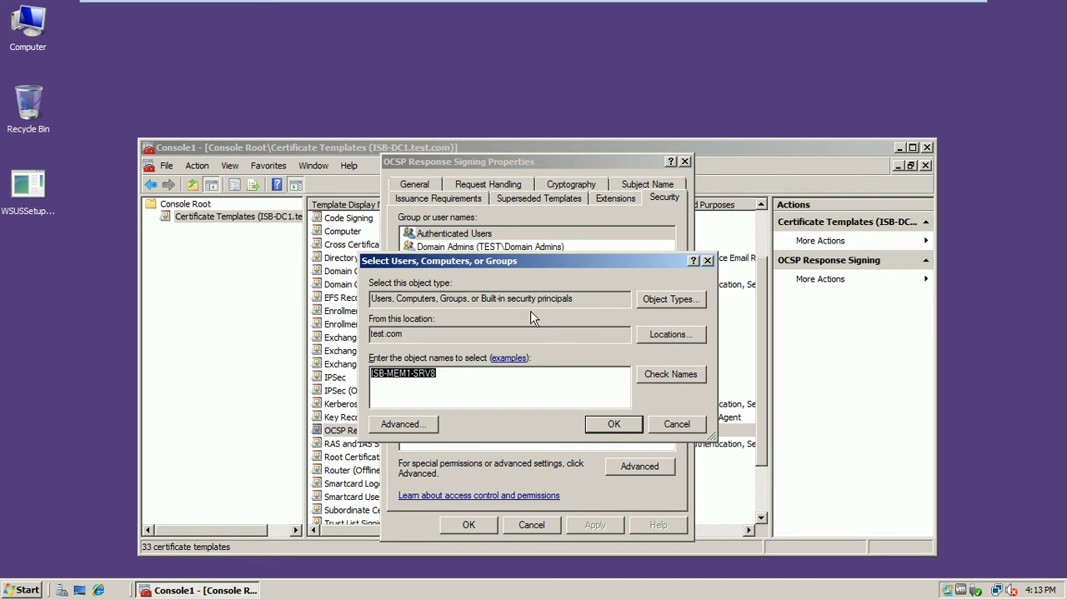
click(468, 394)
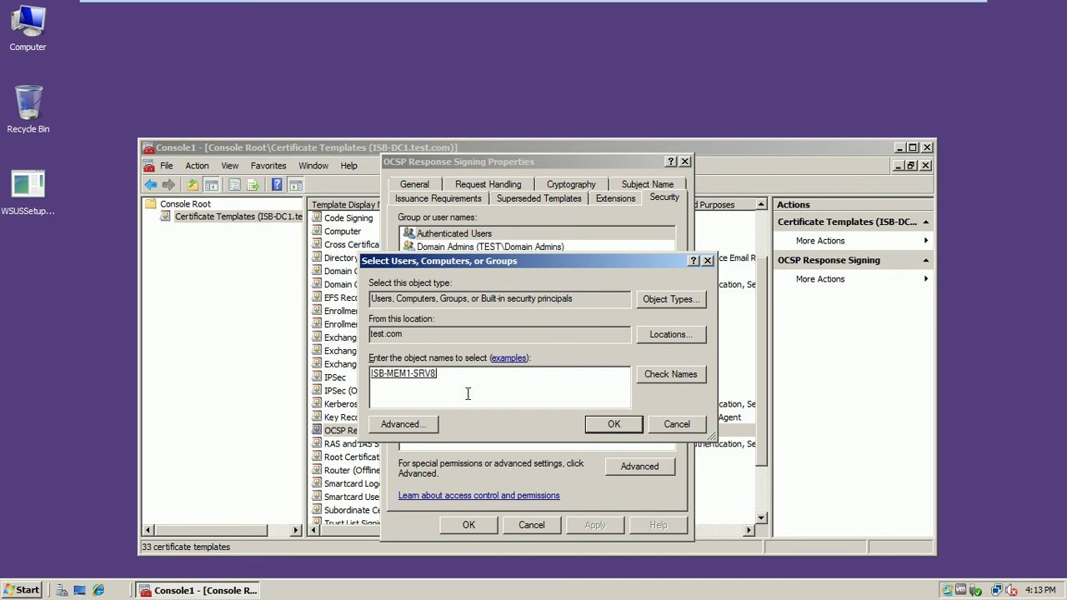
click(593, 424)
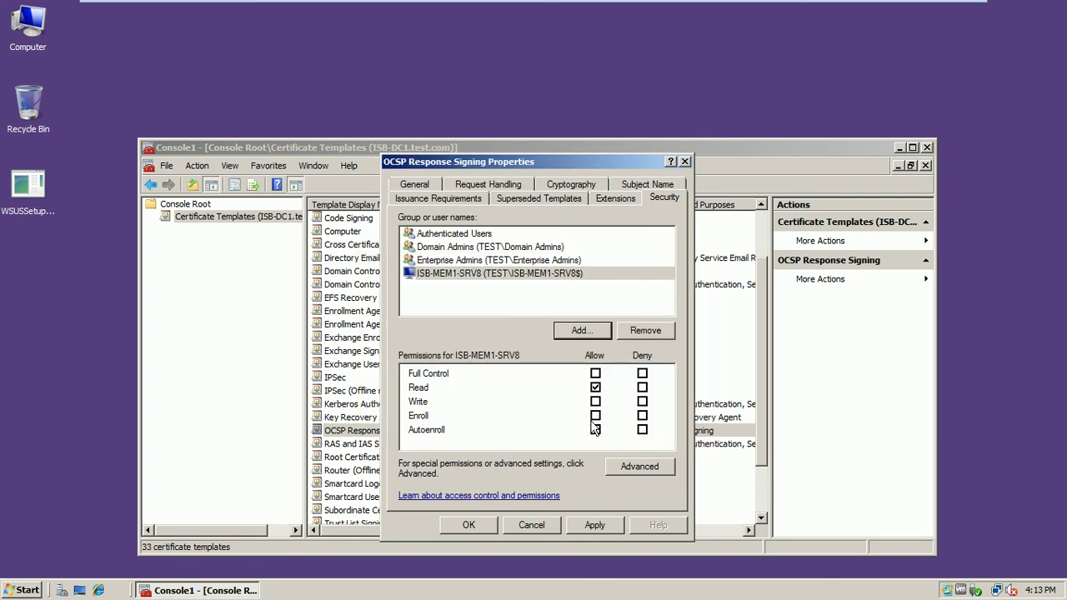
- Allow ISB-MEM1-SRV8 Enroll and Autoenroll, apply, and close the template properties
click(434, 276)
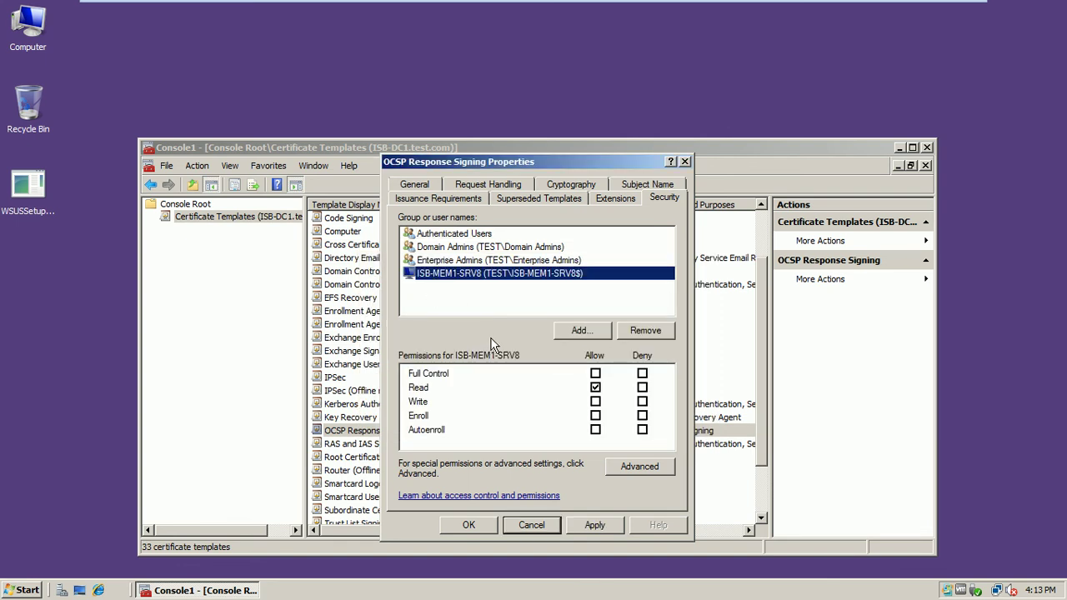
click(595, 416)
click(596, 430)
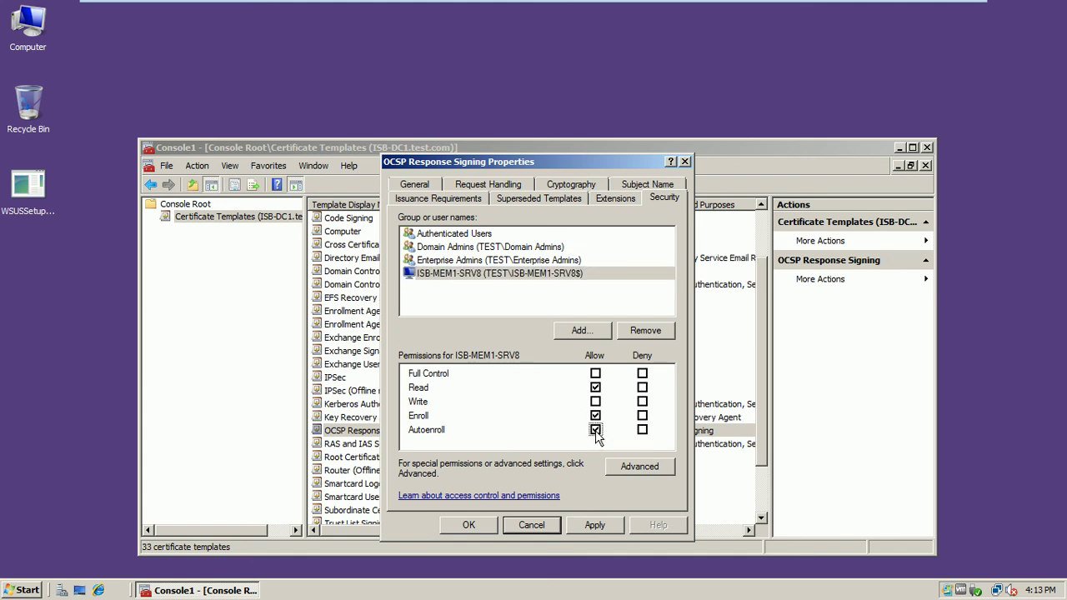
click(595, 526)
click(469, 524)
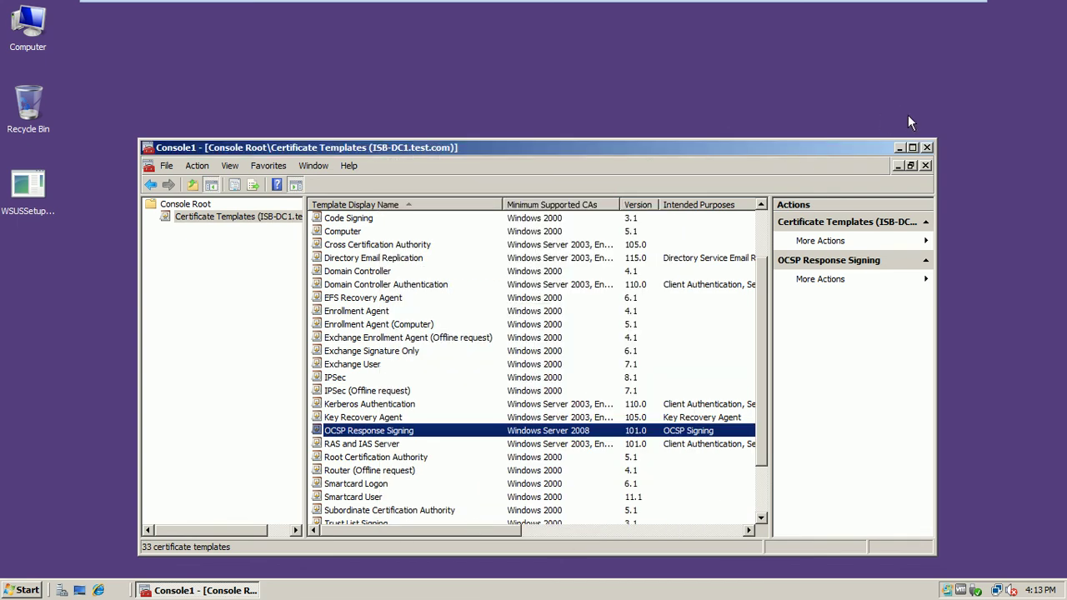
- Close Console1 without saving and launch the Certification Authority console from Administrative Tools
click(926, 147)
click(538, 386)
click(34, 591)
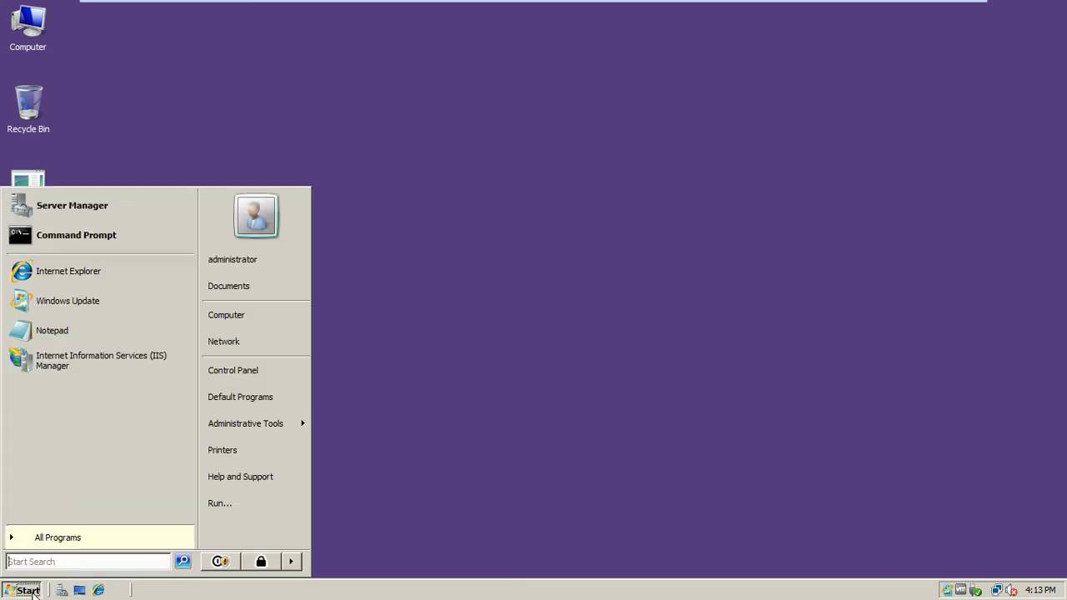
mouse_move(243, 427)
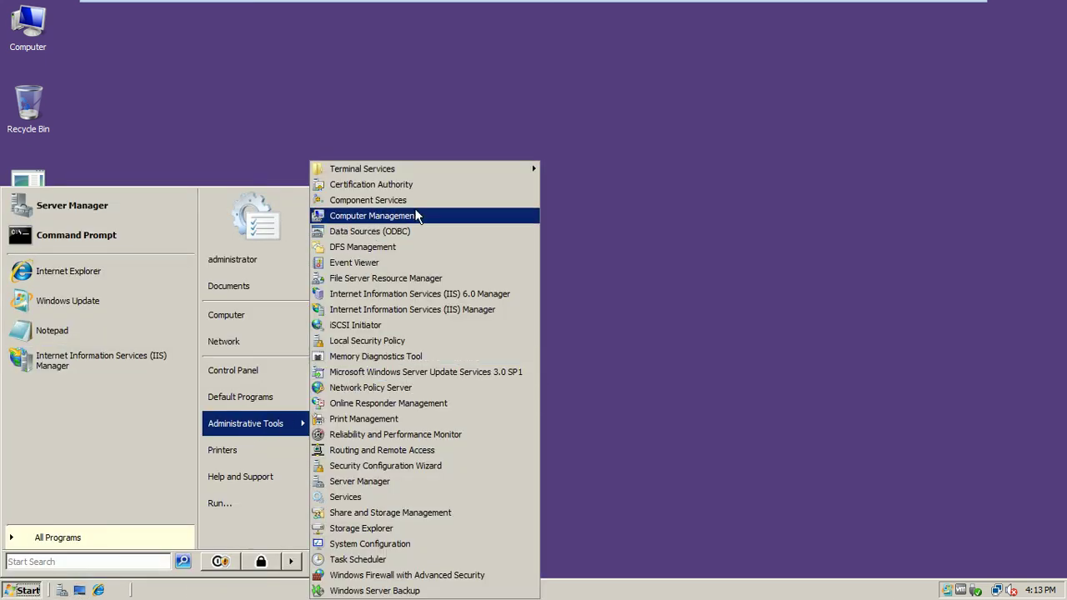
click(384, 183)
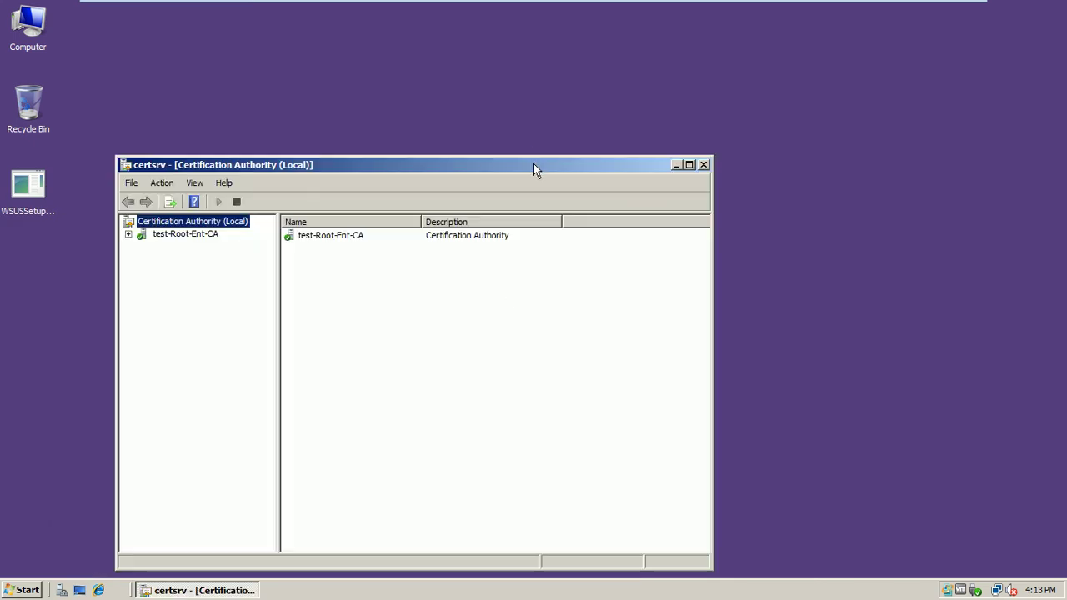
- Reposition the certsrv window, expand test-Root-Ent-CA, and bring up its context menu
double_click(534, 165)
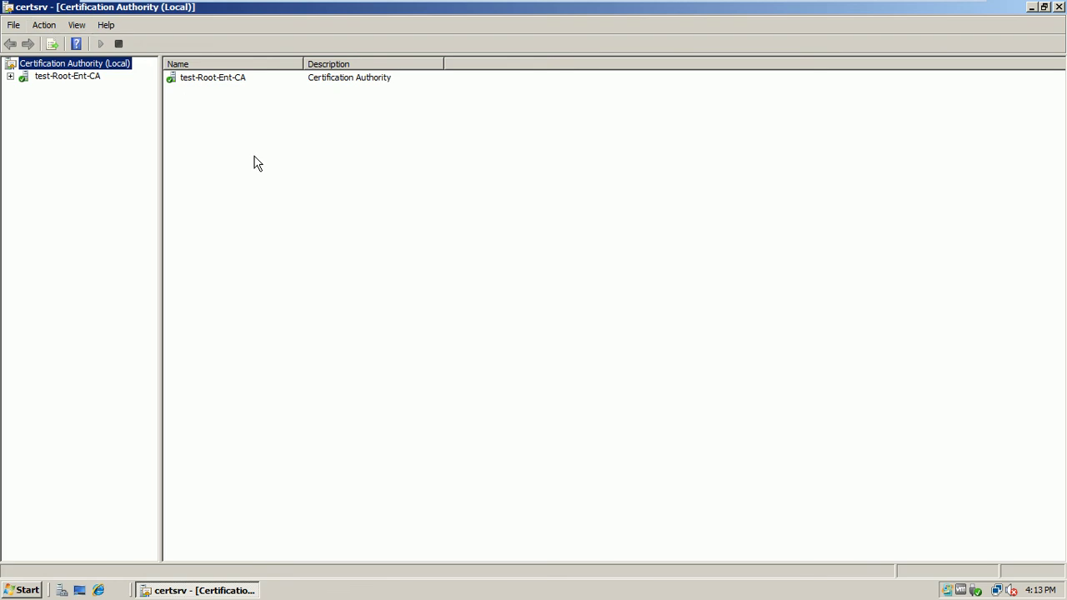
double_click(482, 6)
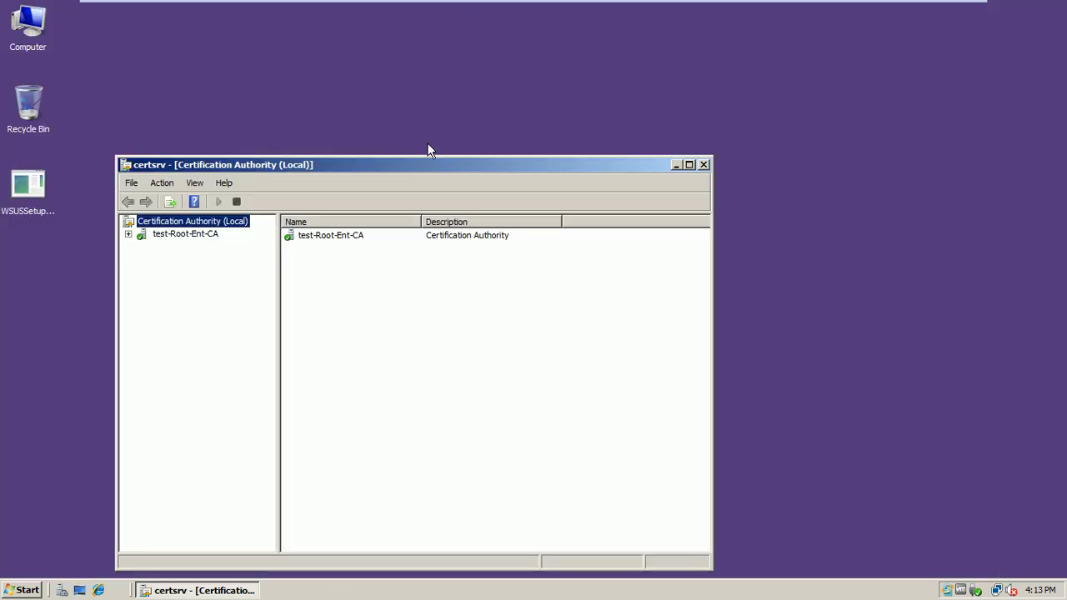
drag(424, 165, 452, 128)
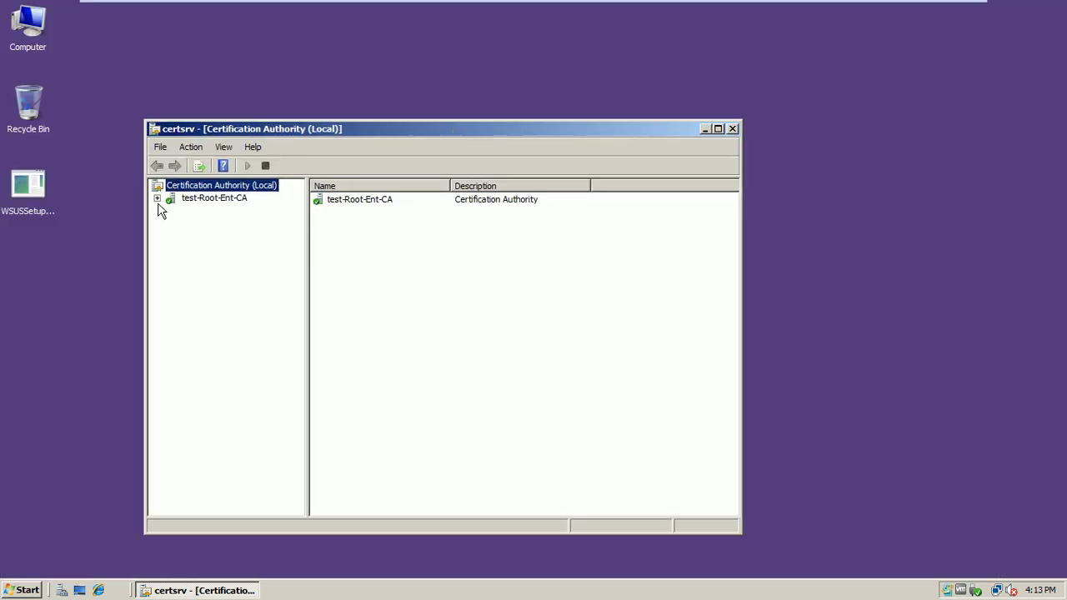
click(157, 199)
click(194, 200)
right_click(193, 199)
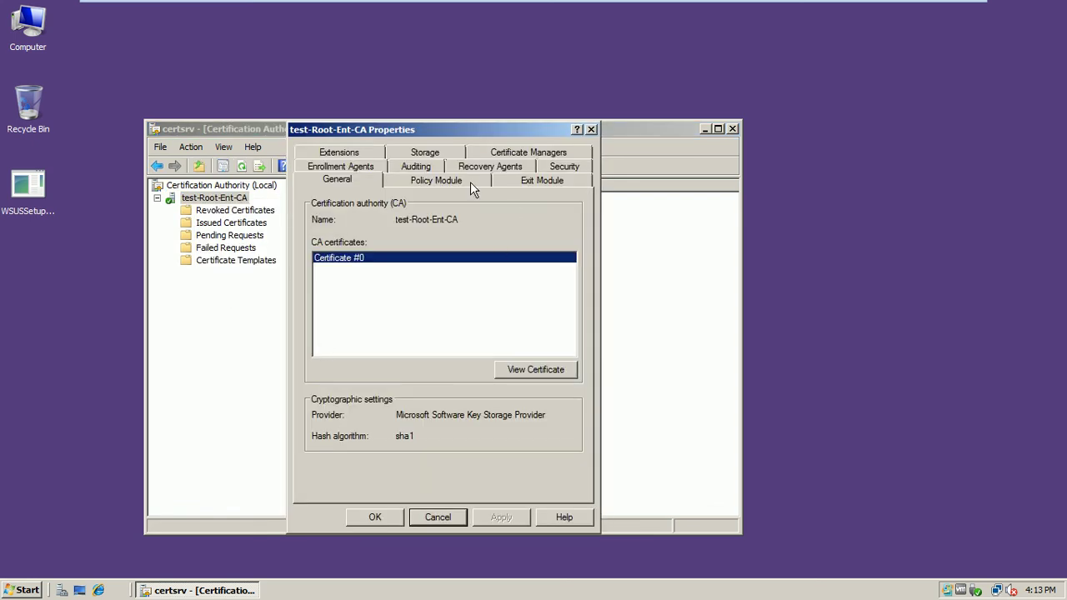
- On the Extensions tab, select Authority Information Access (AIA) and begin adding a location
click(353, 154)
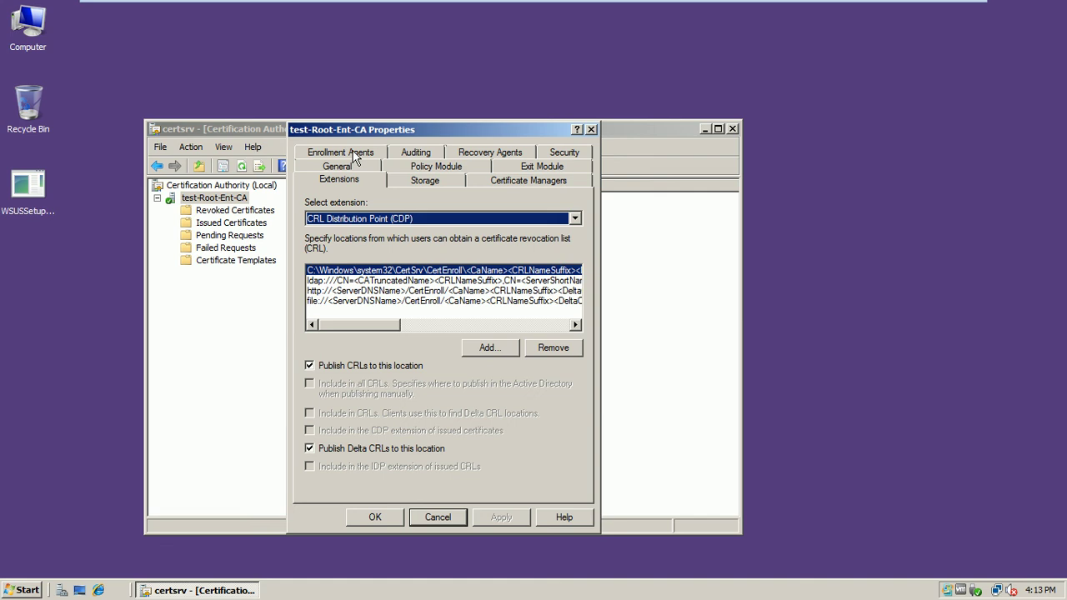
click(377, 221)
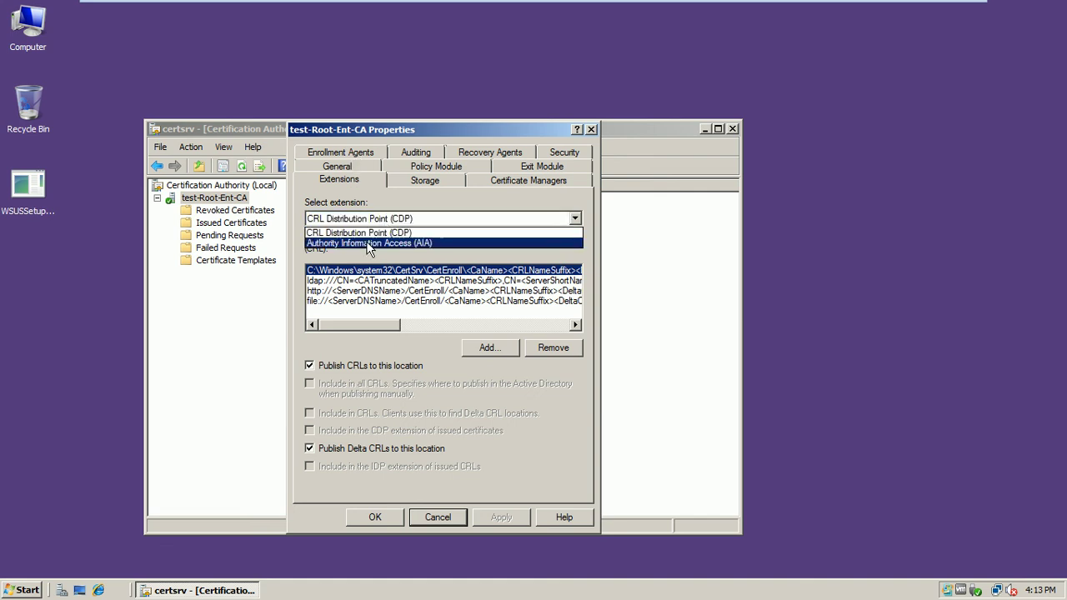
click(367, 242)
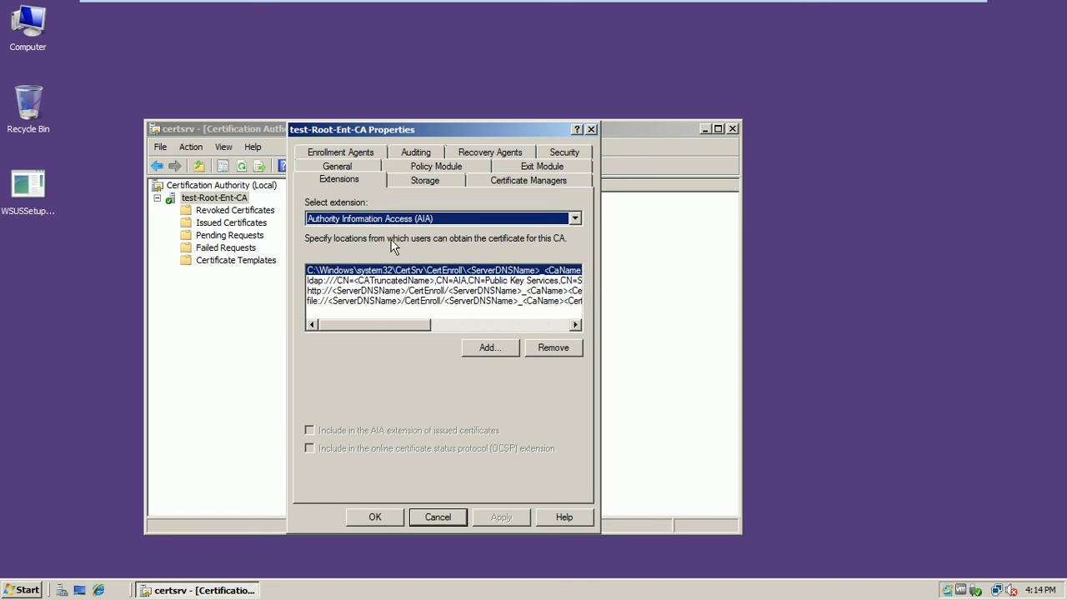
click(480, 347)
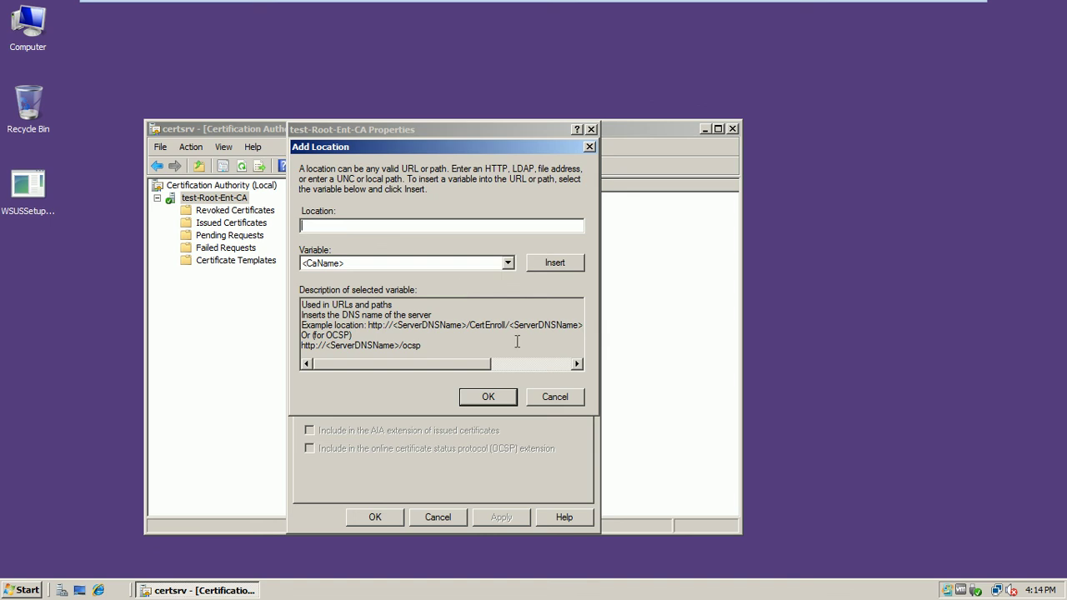
click(545, 402)
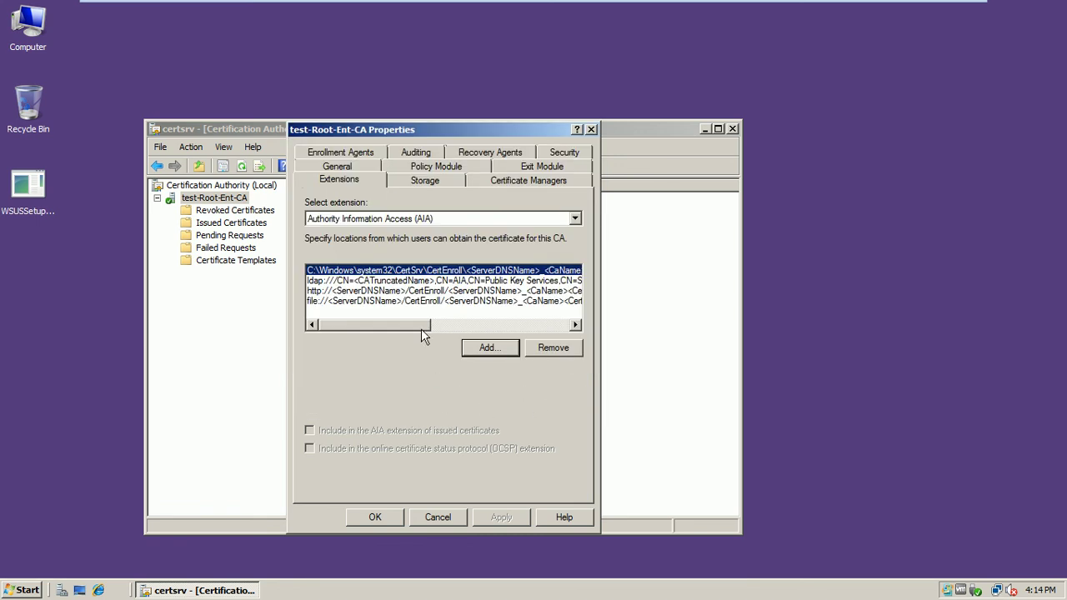
click(483, 349)
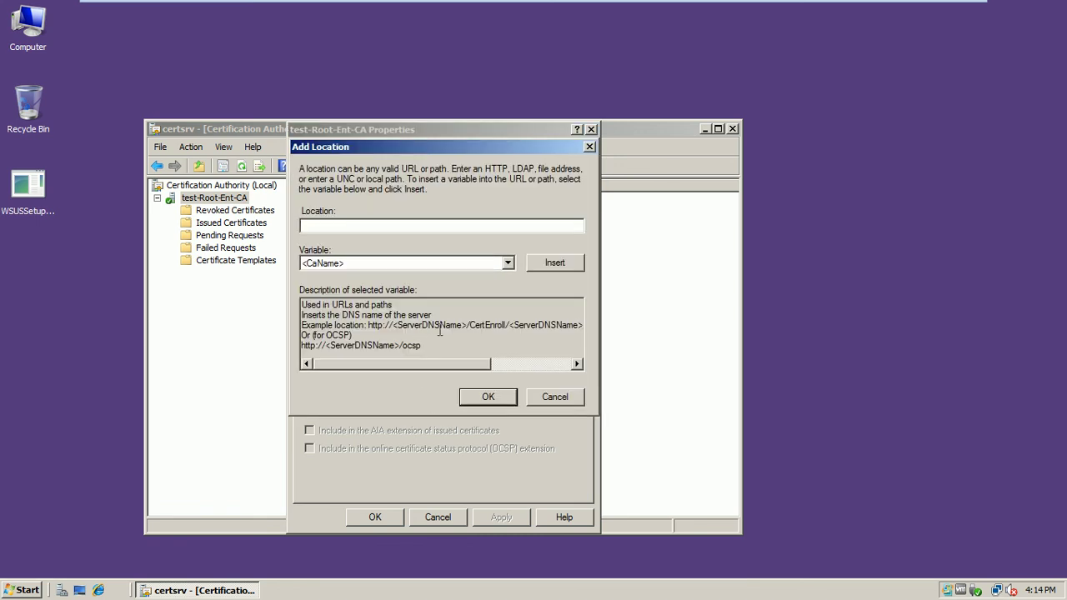
text(http)
text(://isb-mem1-srv8)
text(.test.com)
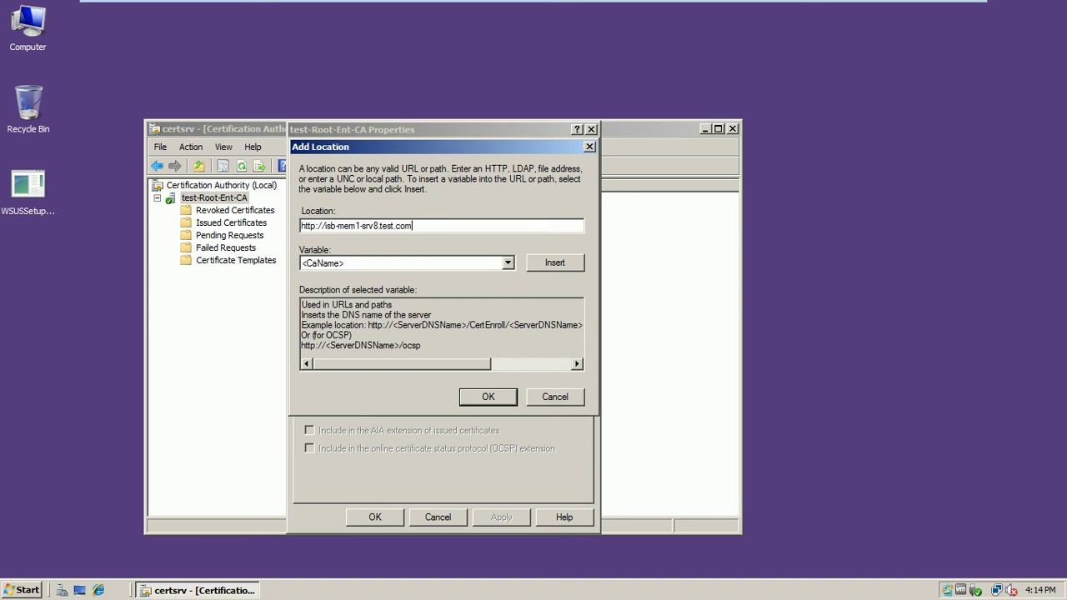
text(/ocsp)
click(487, 397)
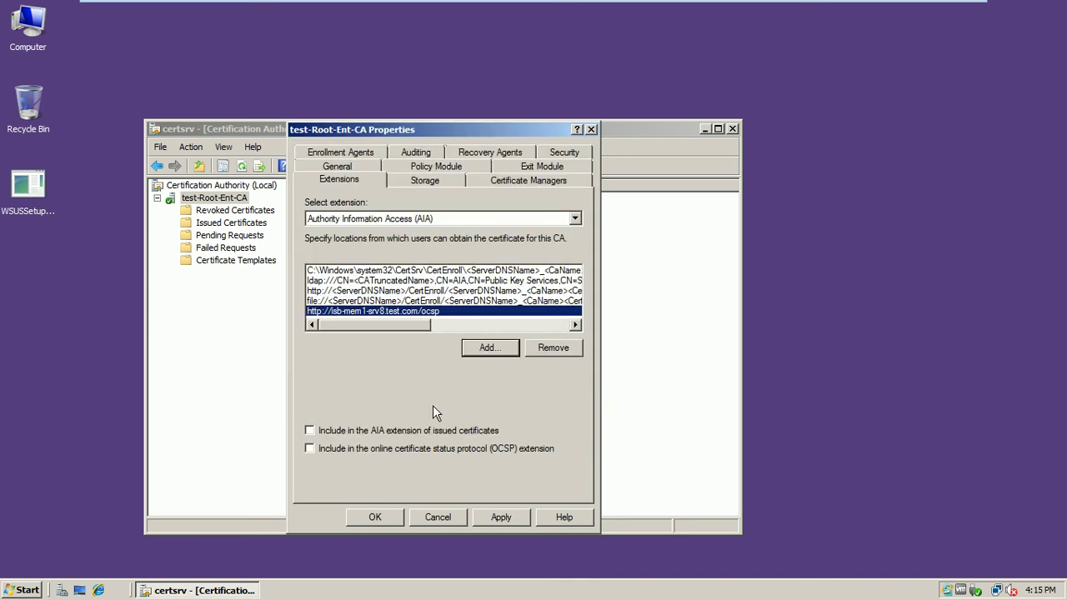
- Include the OCSP location in the AIA and OCSP extensions, apply, and restart Certificate Services
click(310, 431)
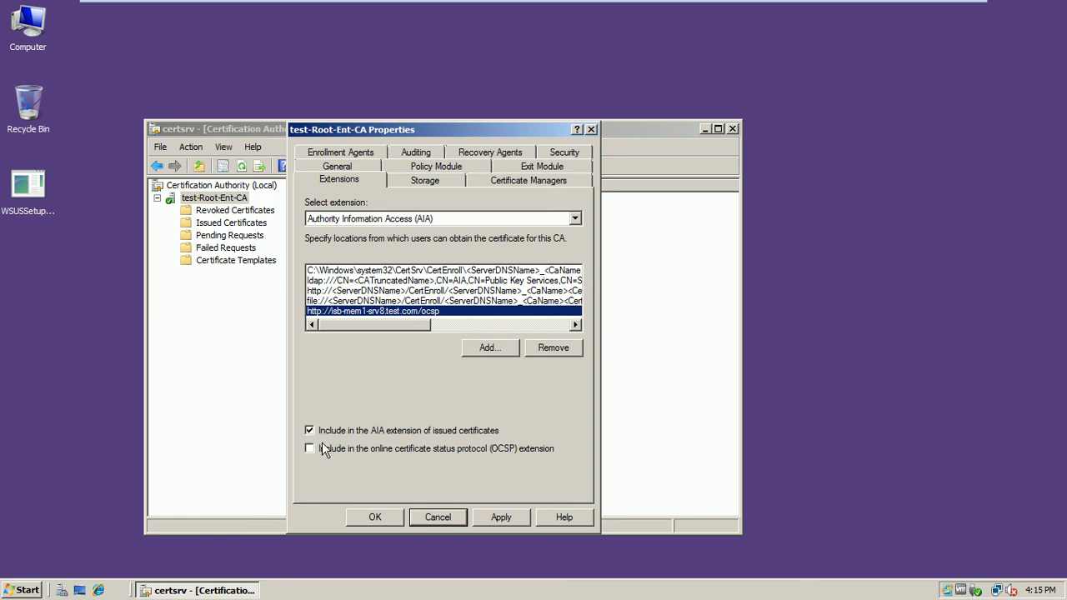
click(320, 446)
click(485, 513)
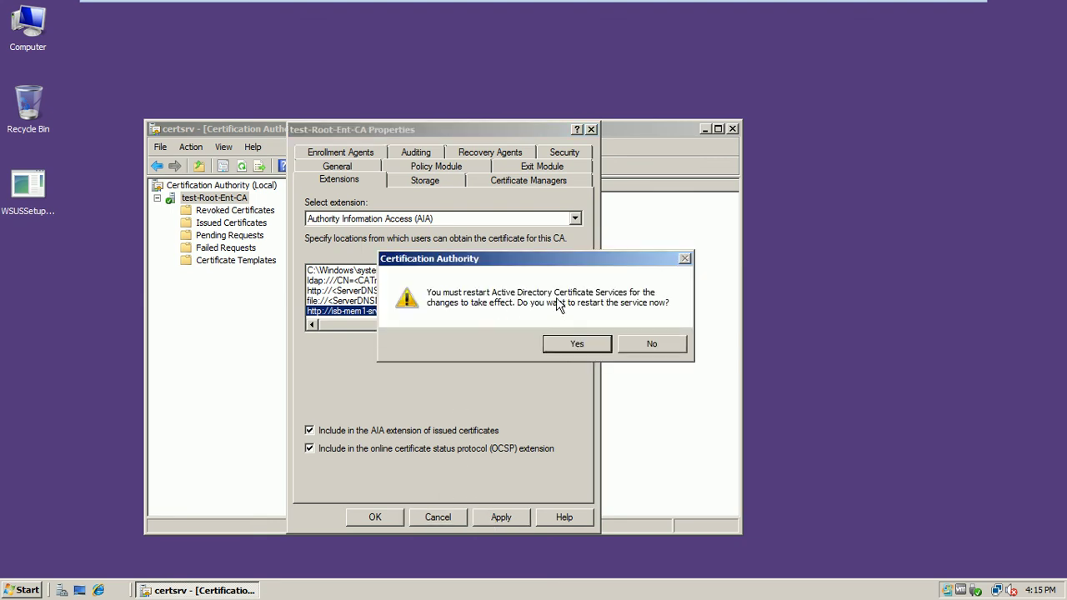
click(559, 344)
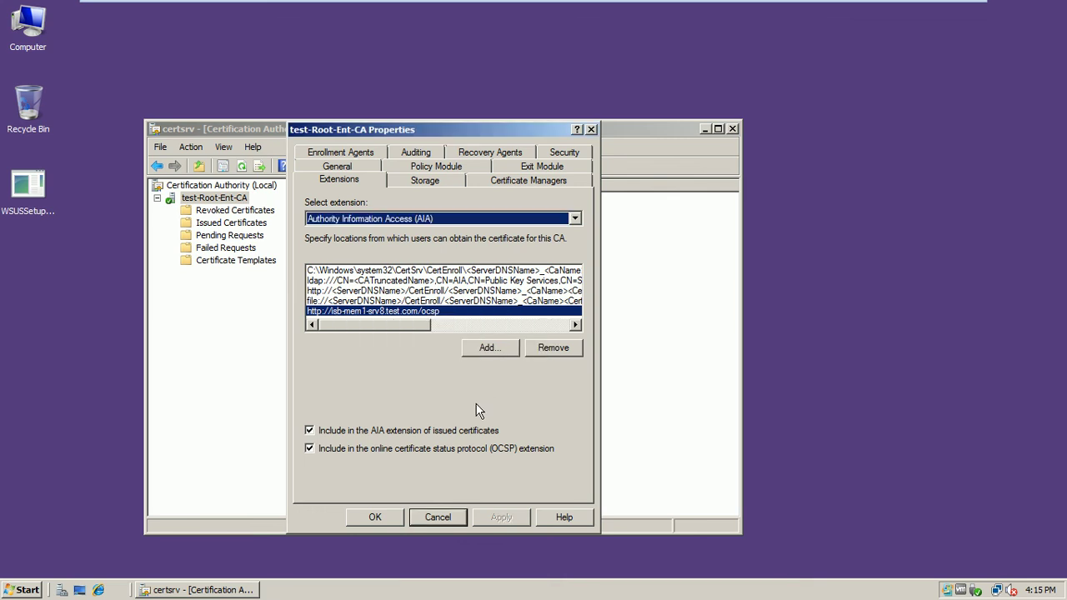
click(369, 518)
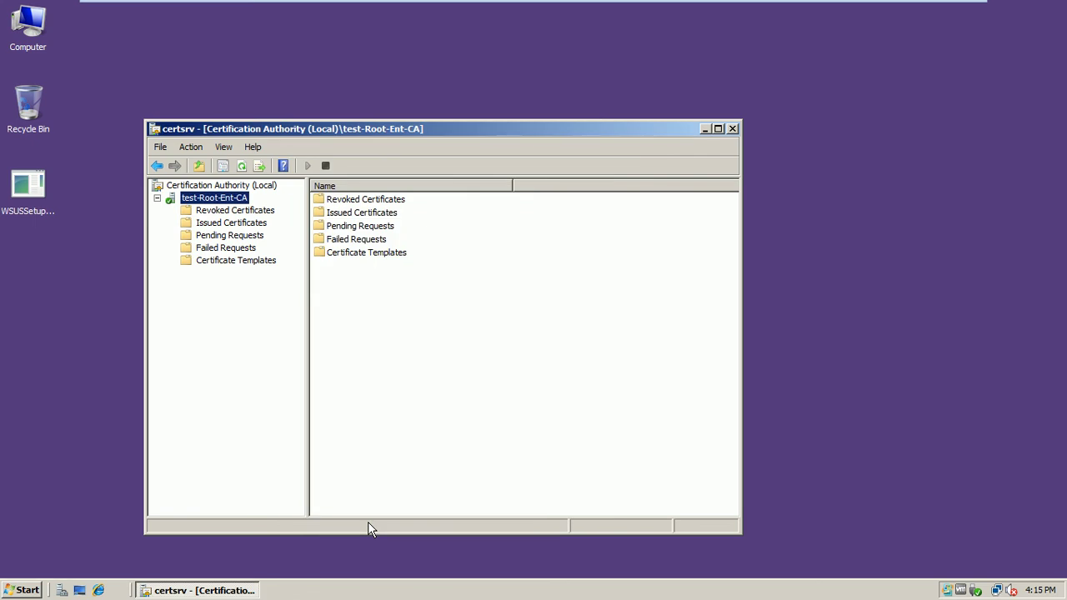
- Issue the OCSP Response Signing template on test-Root-Ent-CA, then close the Certification Authority console
click(201, 265)
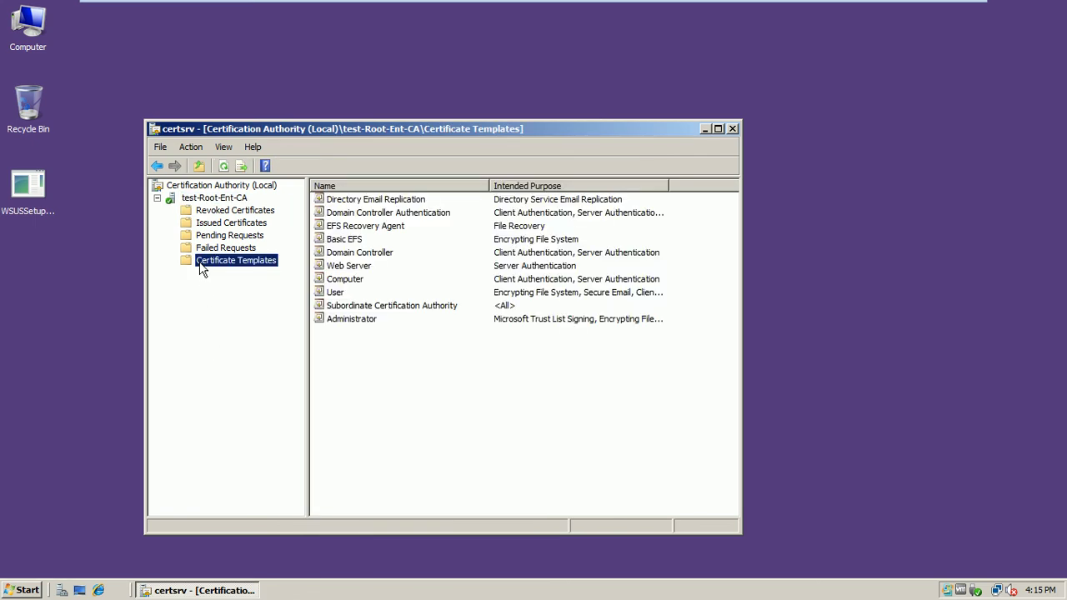
right_click(201, 267)
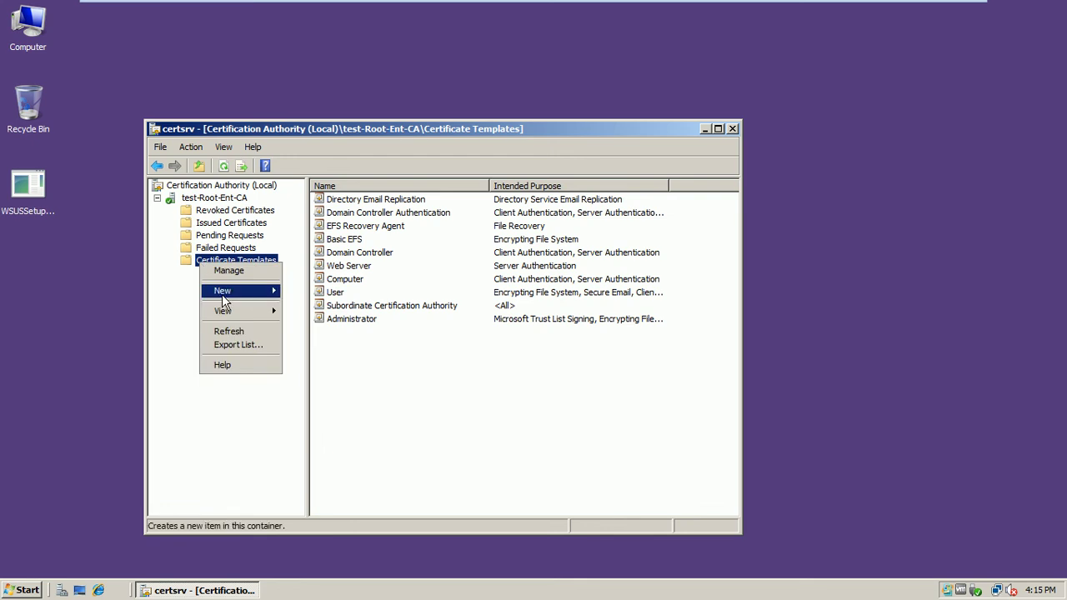
mouse_move(223, 297)
click(289, 294)
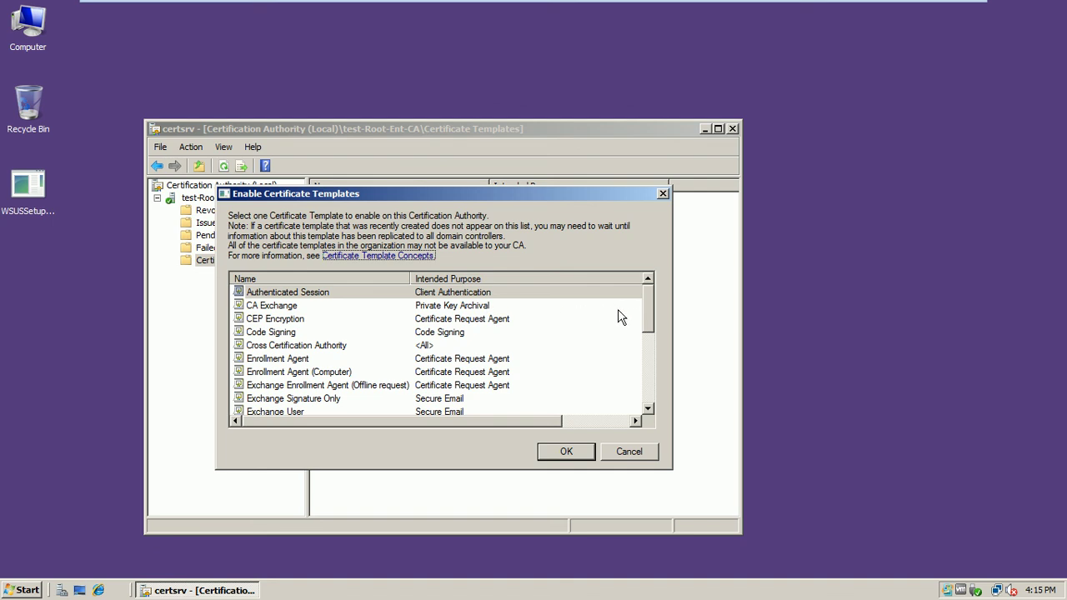
drag(648, 318, 654, 369)
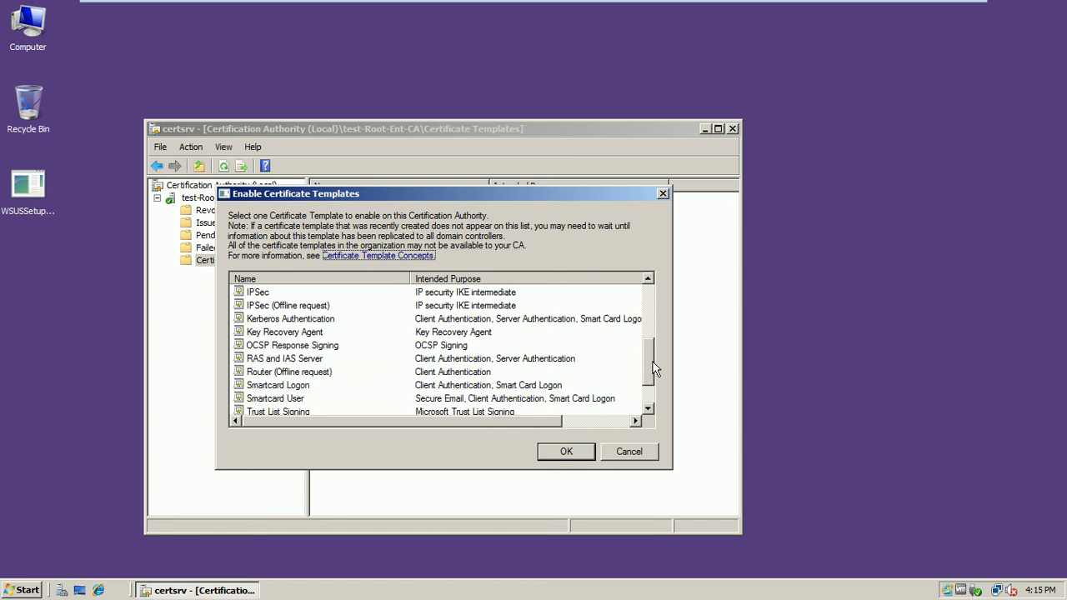
click(293, 346)
click(564, 452)
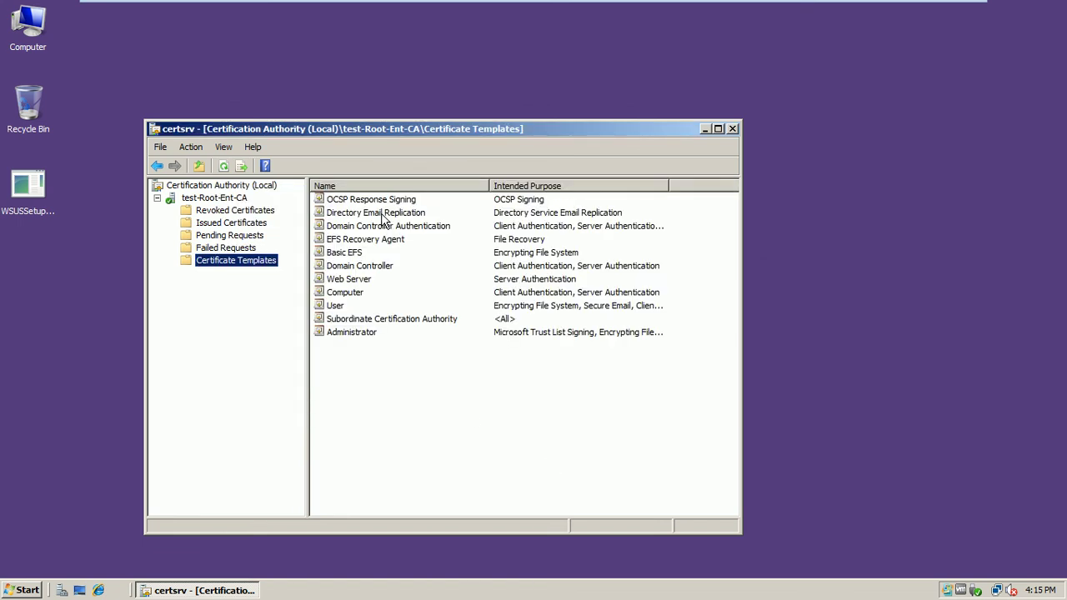
click(380, 203)
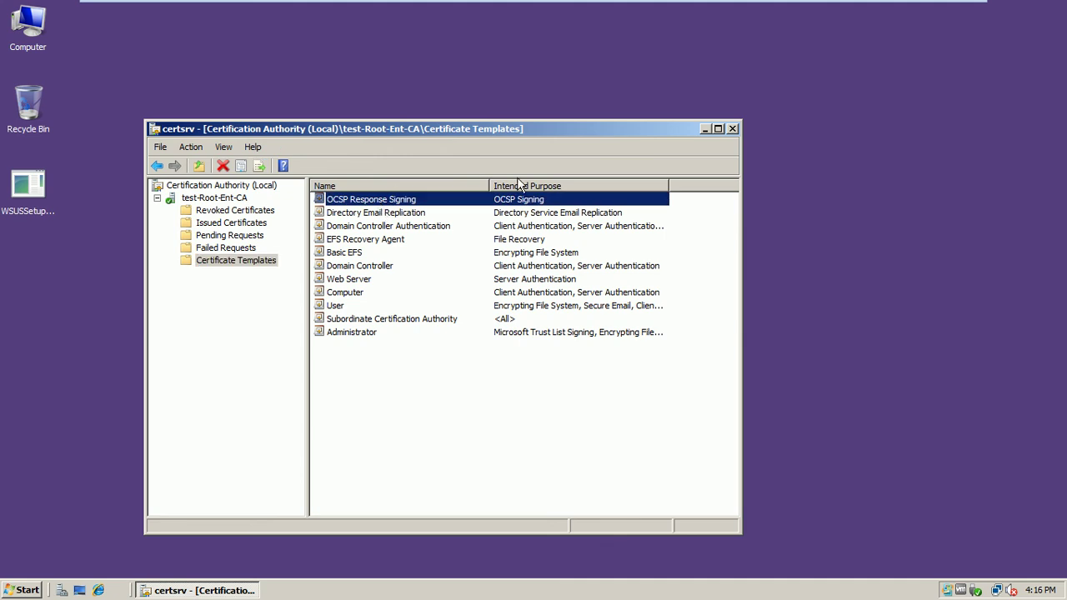
click(733, 130)
- Switch to the ISB-DC1 virtual machine and unlock it with the administrator password
mouse_move(820, 17)
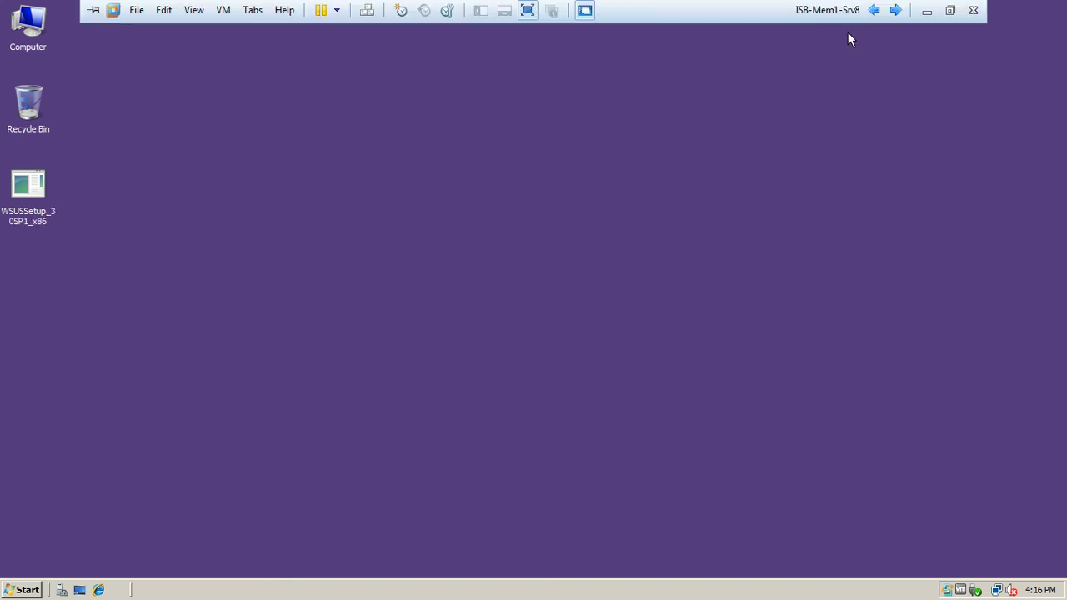
click(872, 11)
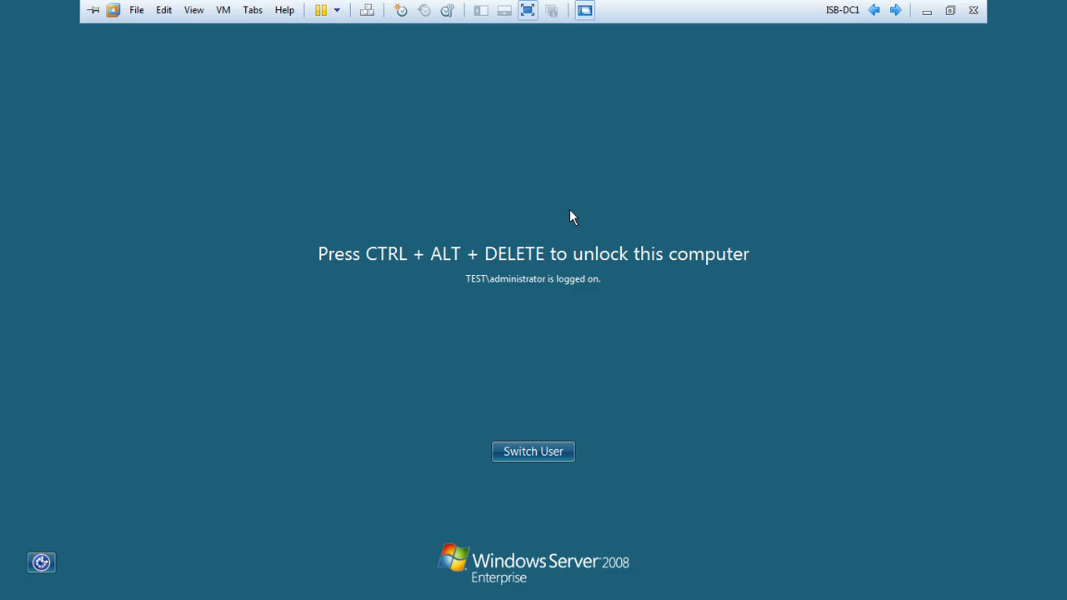
key(ctrl+alt+Insert)
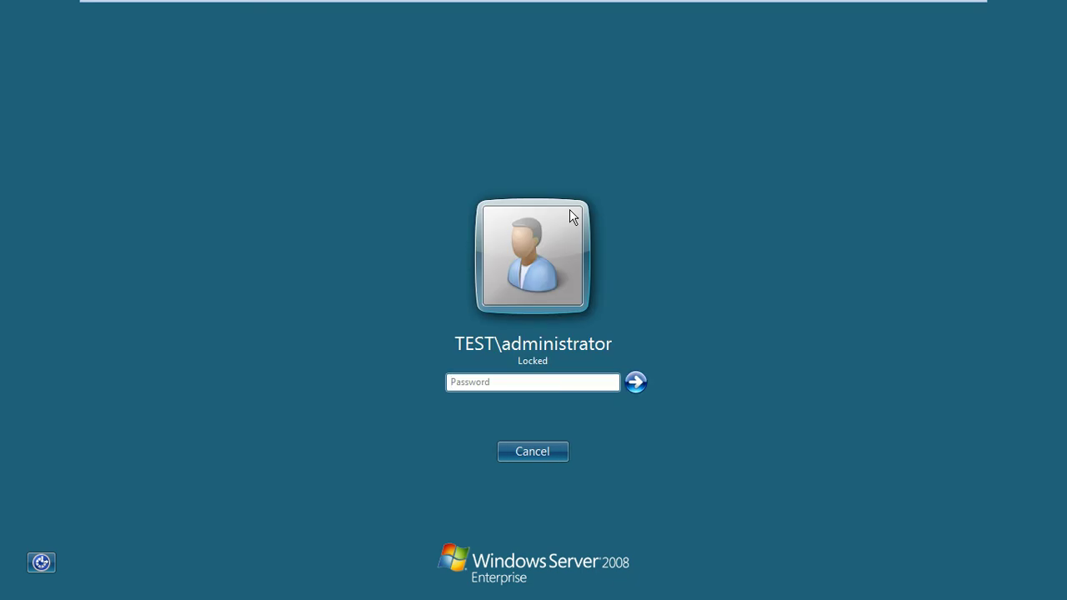
text(••••••••)
key(Return)
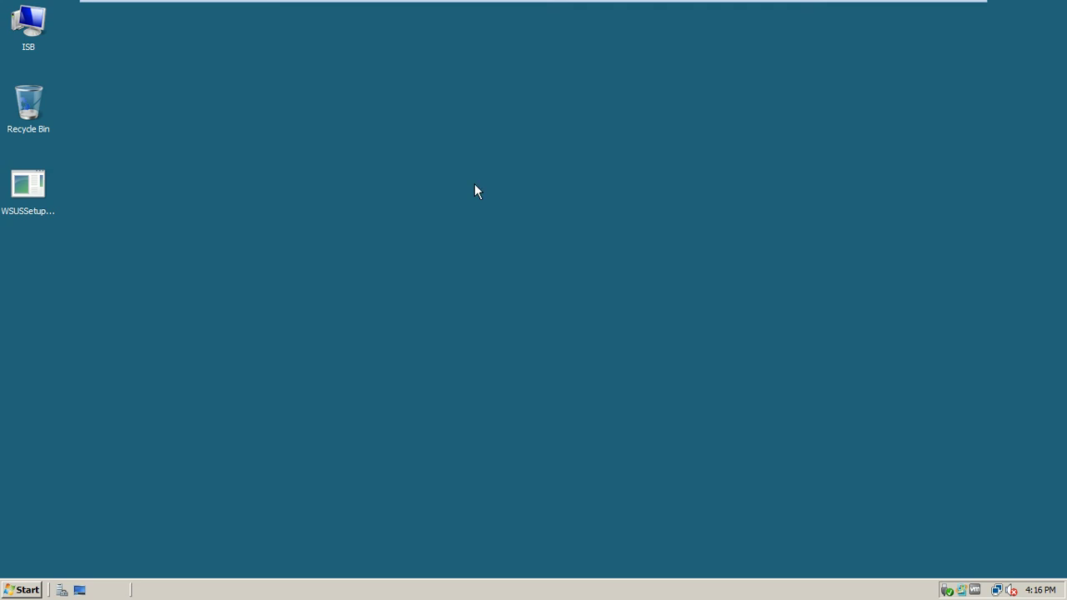
- Launch Group Policy Management and open the Default Domain Policy for editing
click(23, 589)
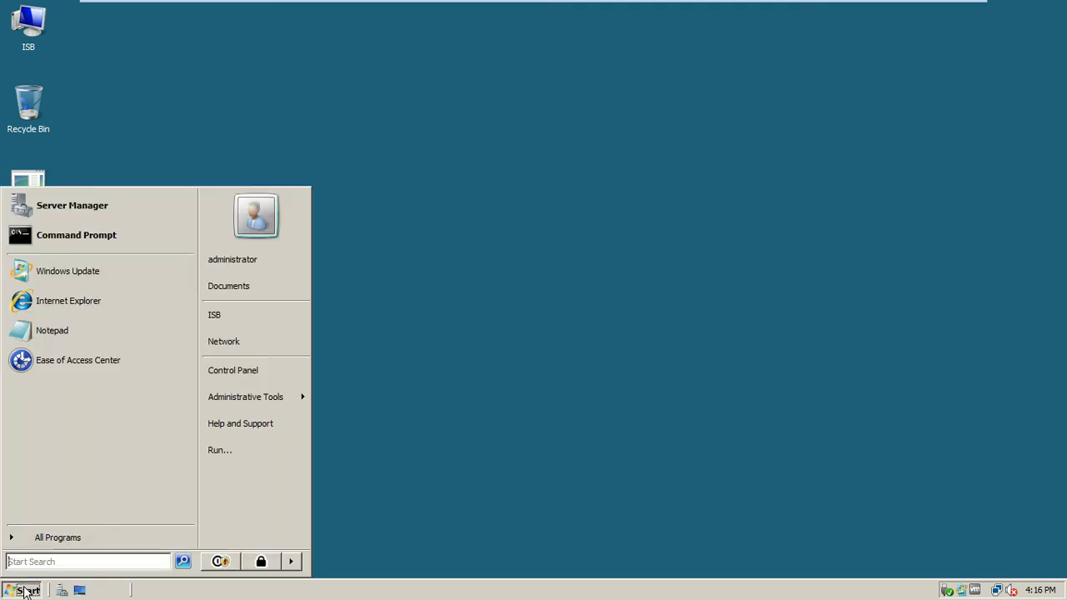
mouse_move(226, 399)
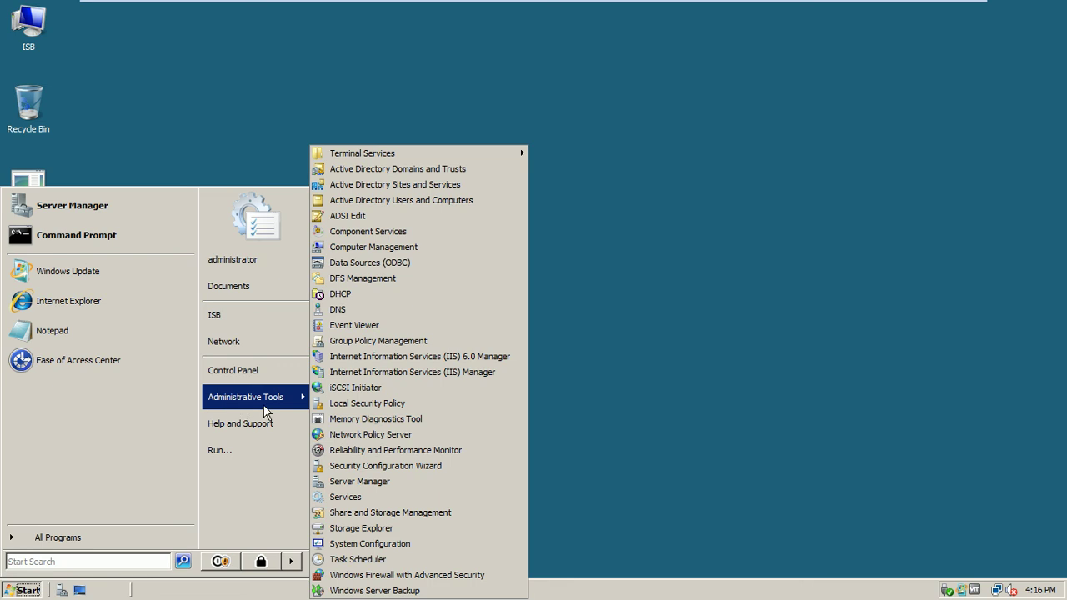
click(377, 342)
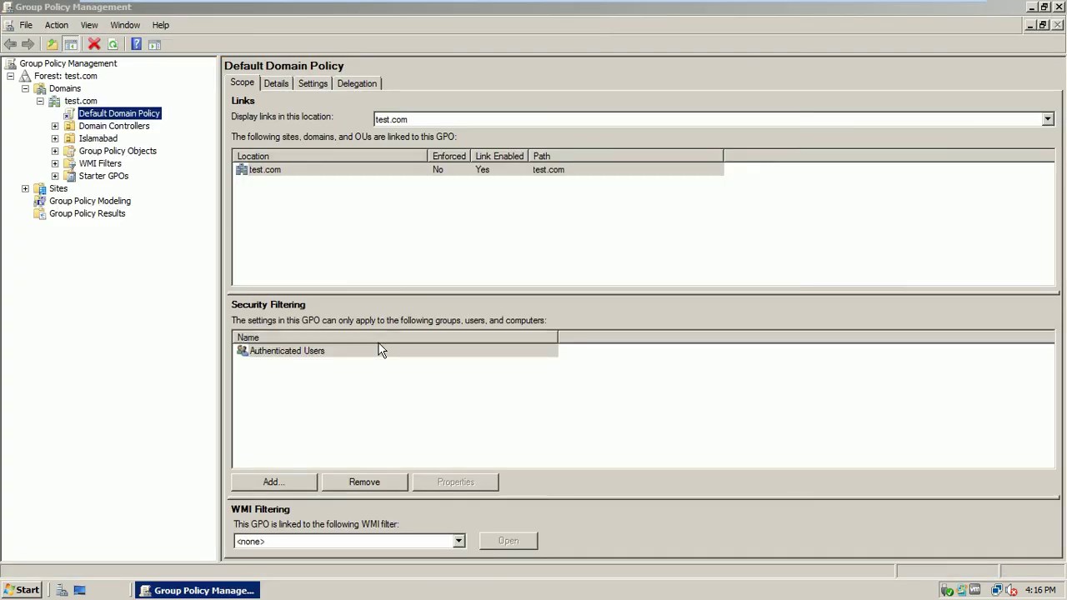
click(125, 115)
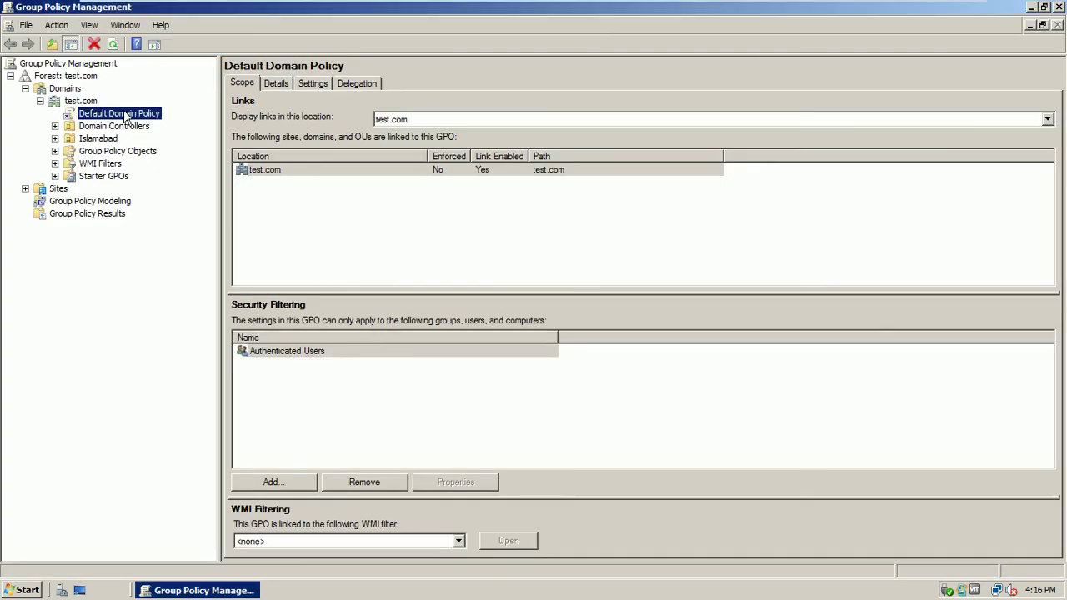
right_click(125, 116)
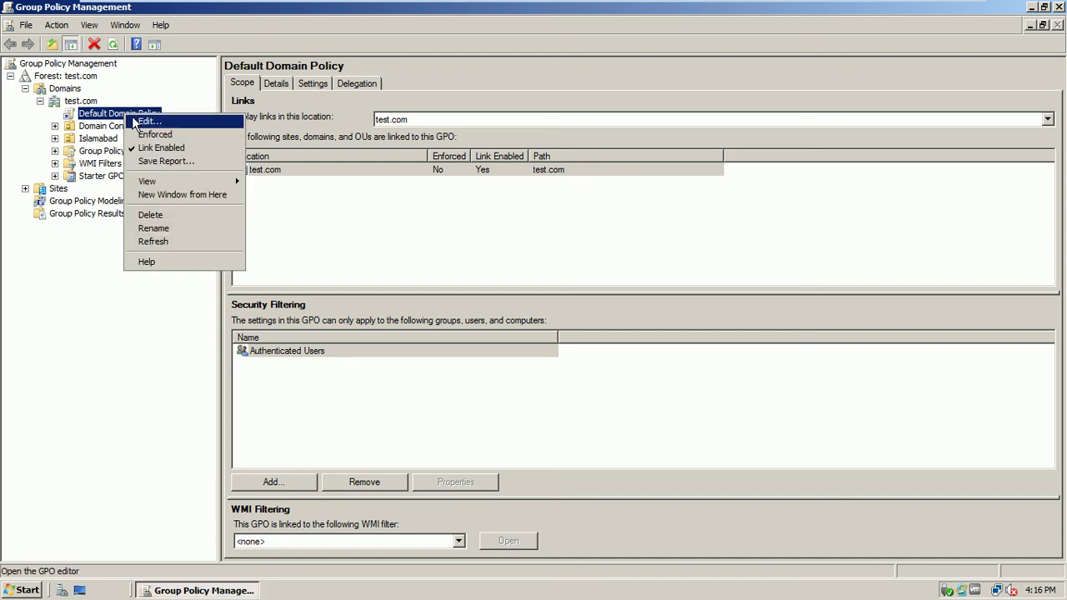
click(133, 121)
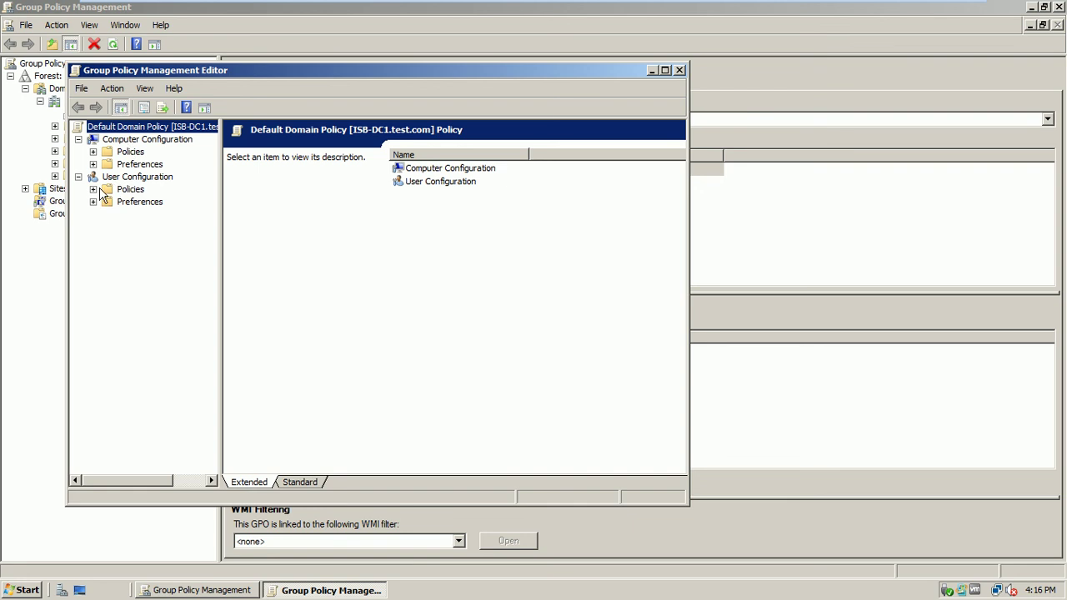
- Set the user Certificate Services Client - Auto-Enrollment policy under Public Key Policies to Enabled
click(93, 189)
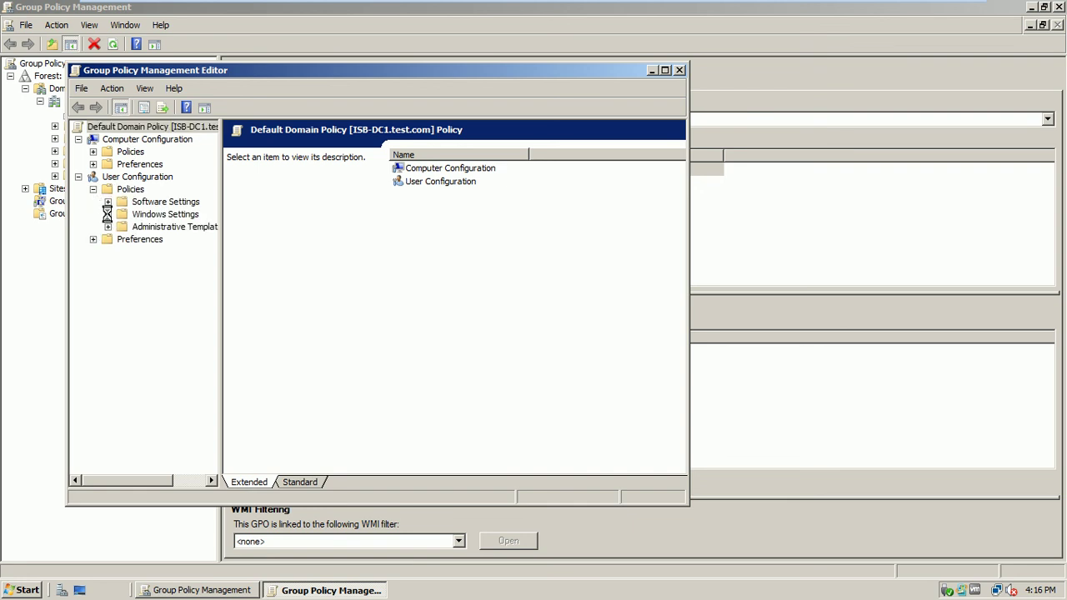
click(107, 215)
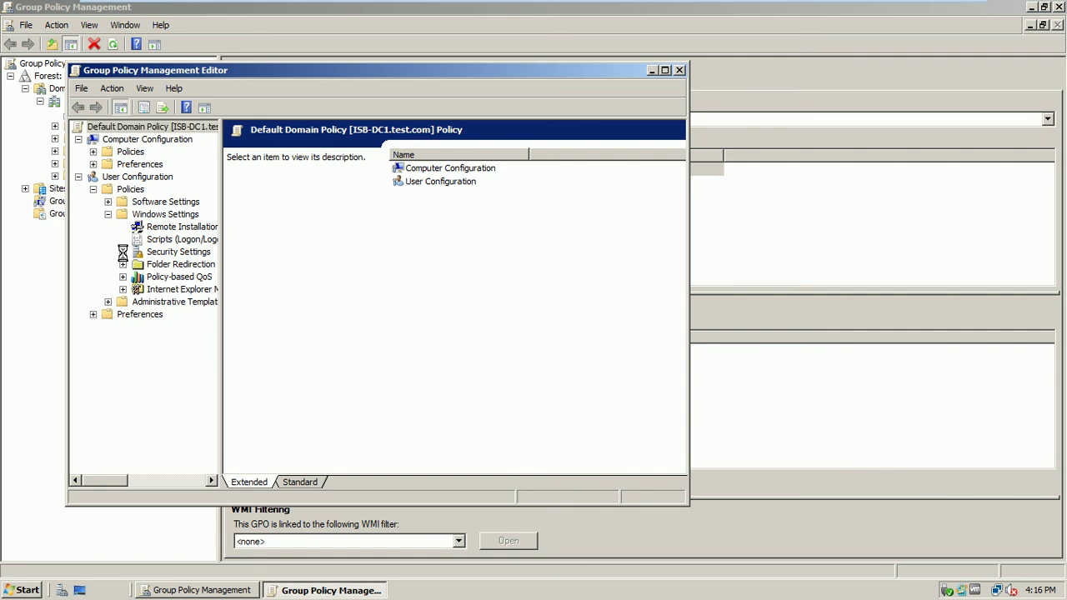
click(123, 252)
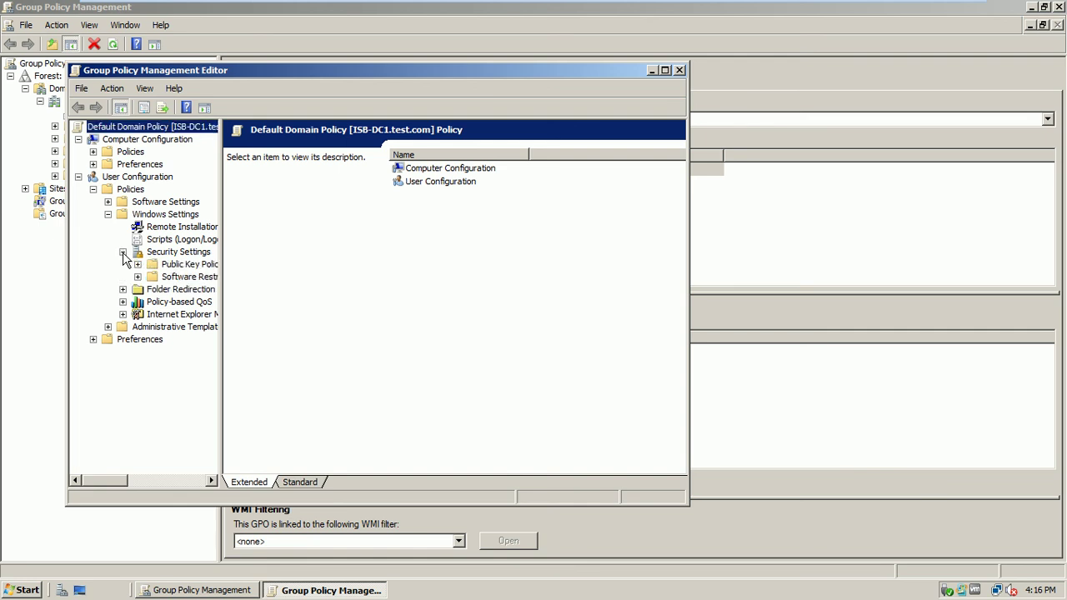
click(176, 265)
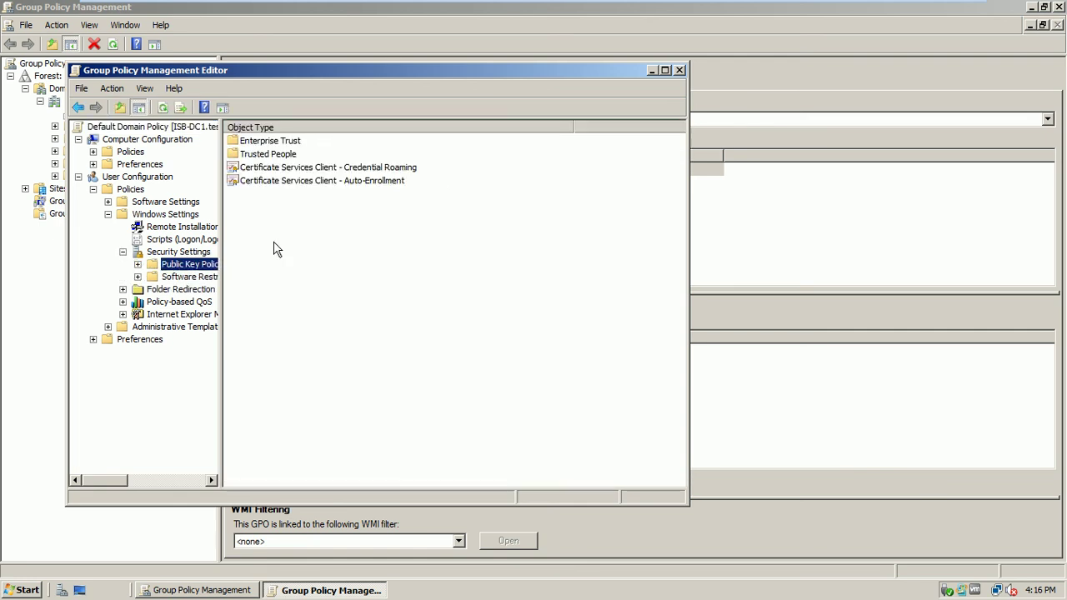
double_click(364, 181)
click(403, 214)
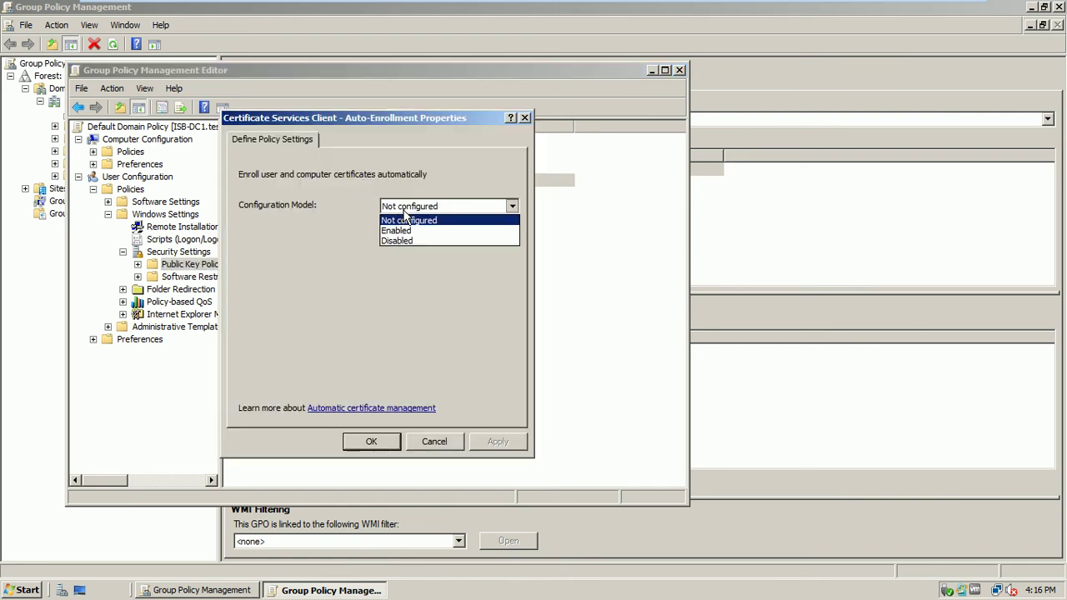
click(406, 229)
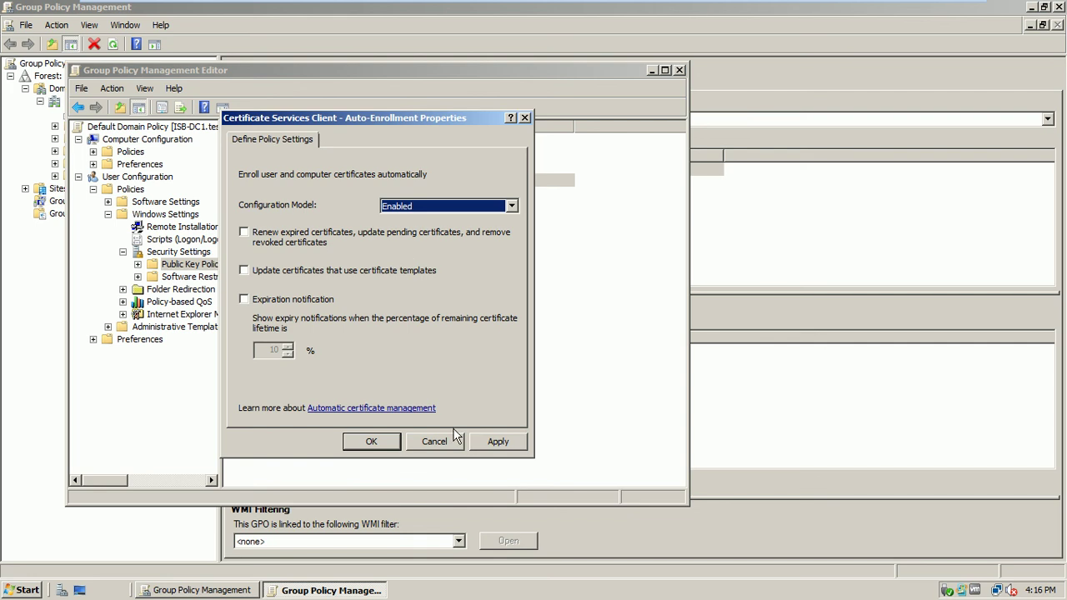
click(491, 444)
click(372, 442)
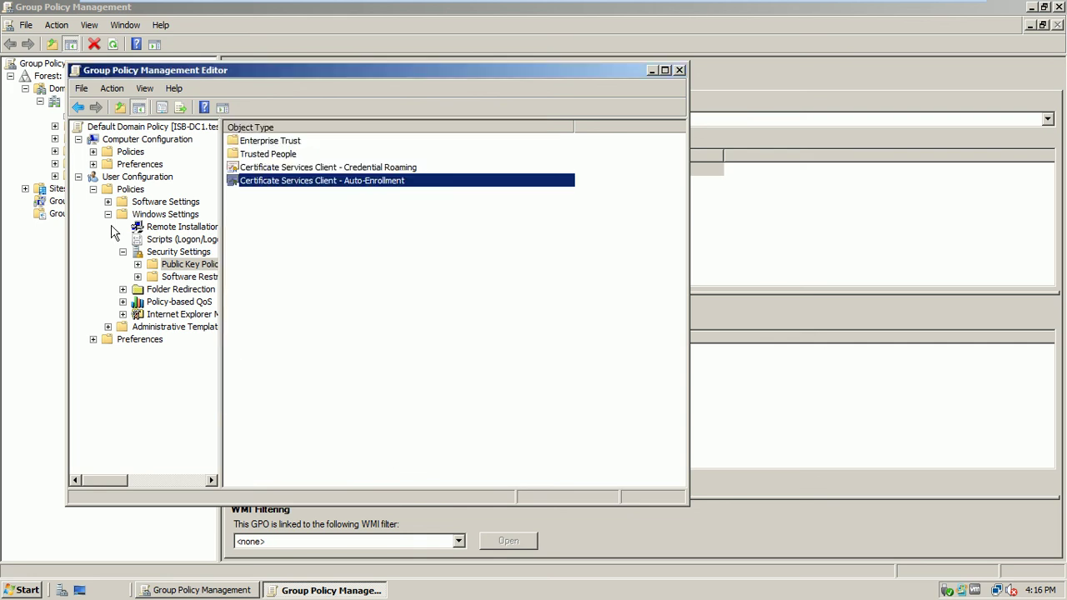
click(78, 177)
click(94, 152)
- Set the computer-side Auto-Enrollment policy to Enabled as well, then close the Group Policy editor
click(108, 177)
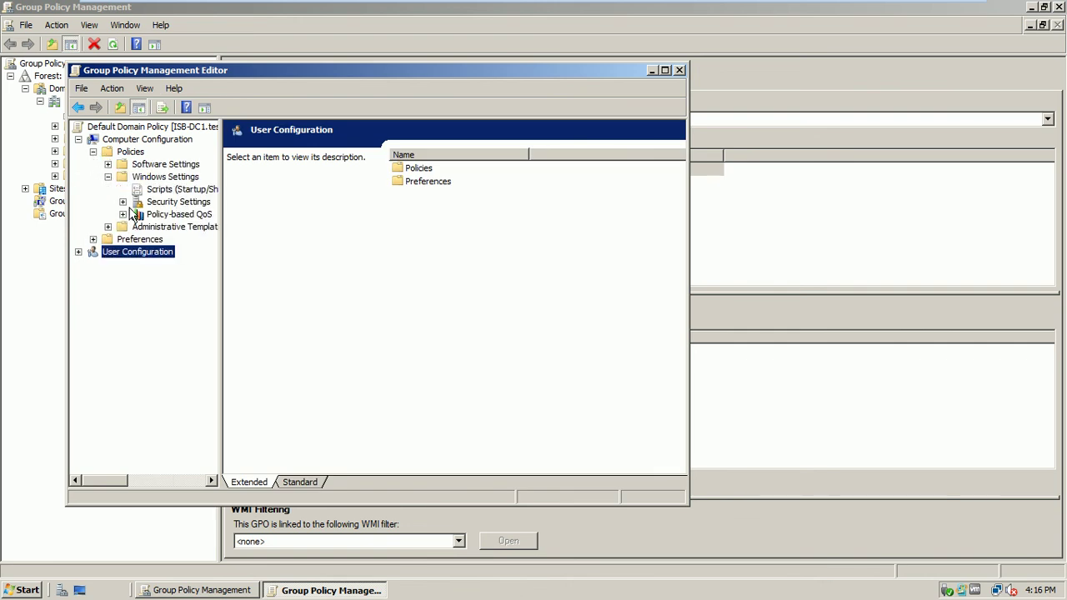
click(123, 202)
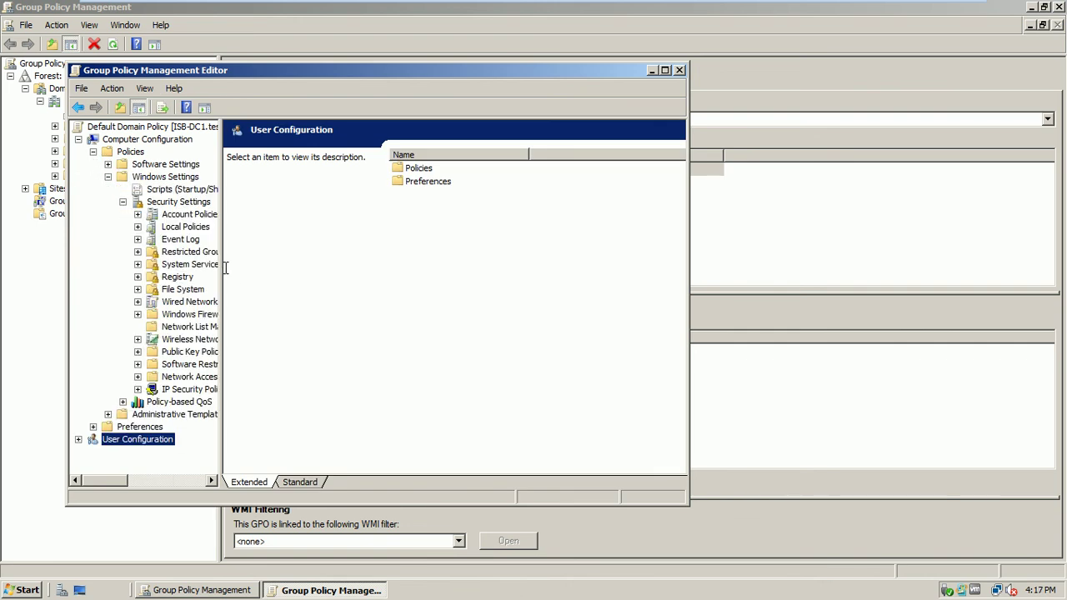
drag(221, 269, 280, 269)
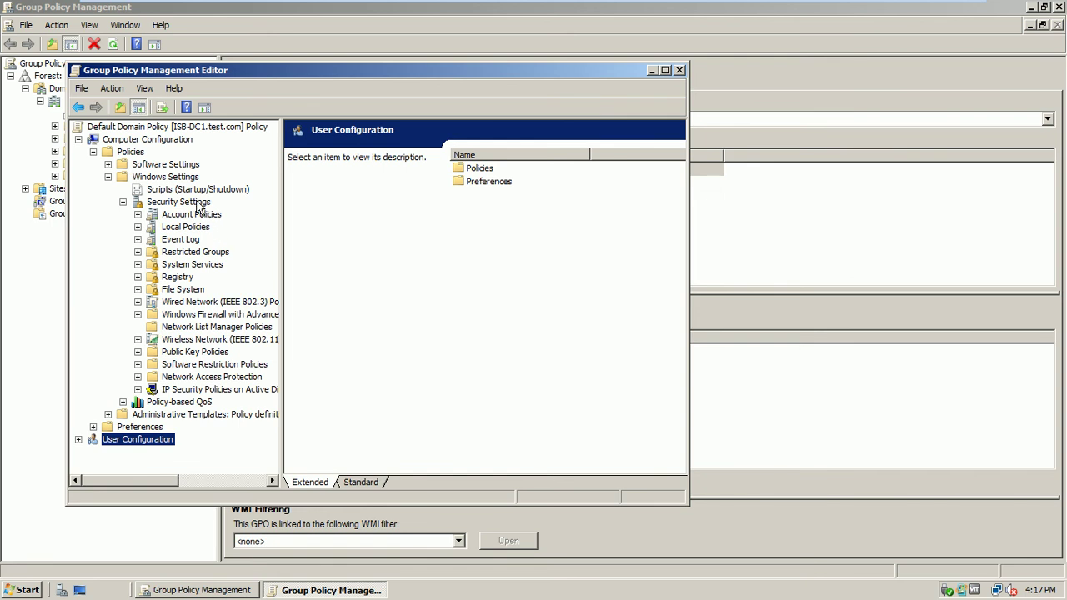
click(184, 351)
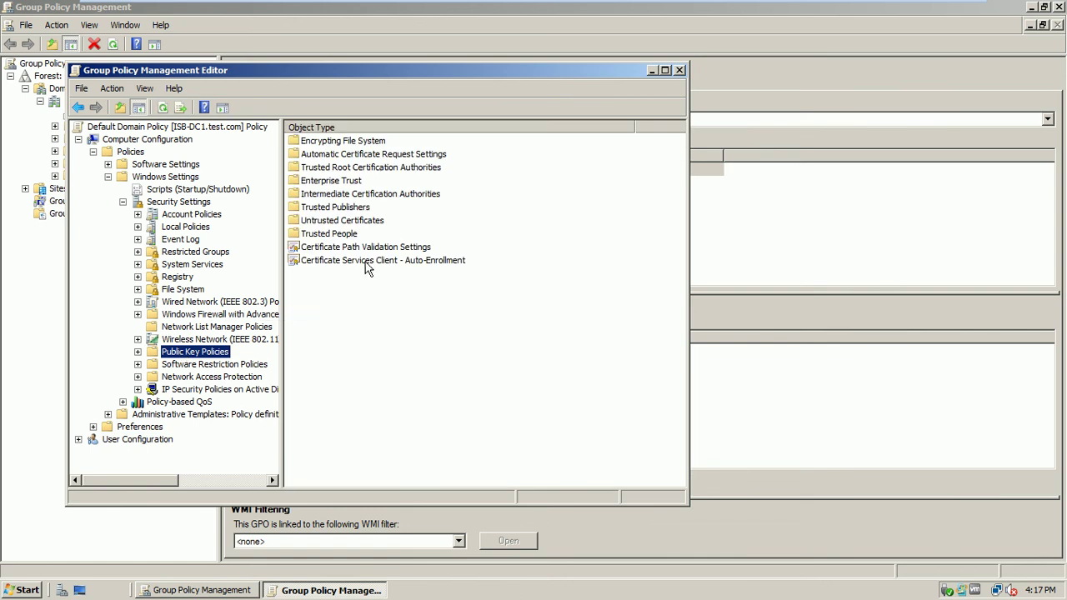
double_click(370, 261)
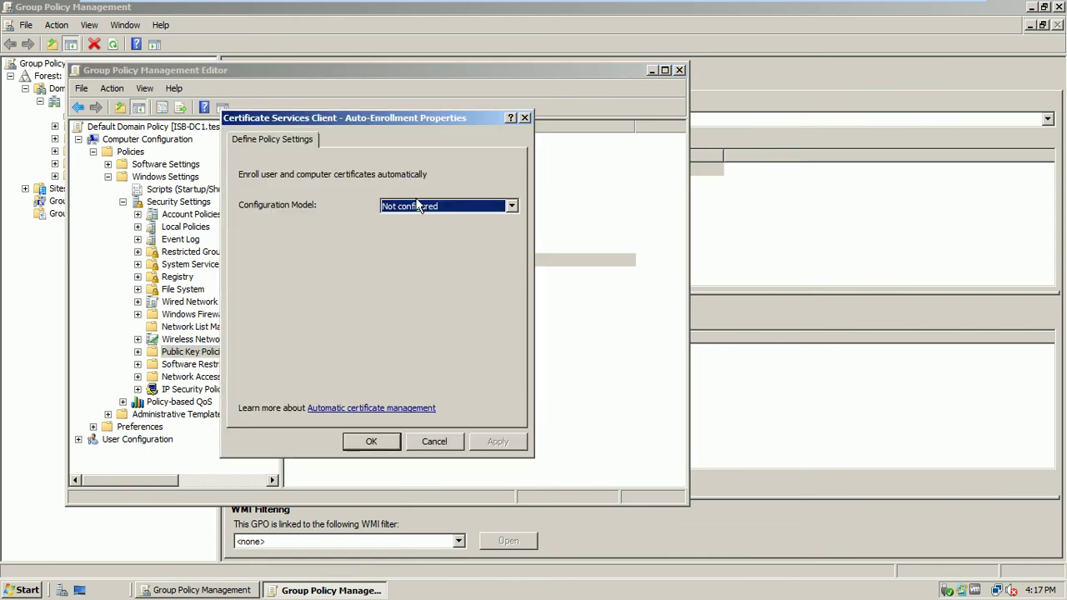
click(417, 206)
click(398, 231)
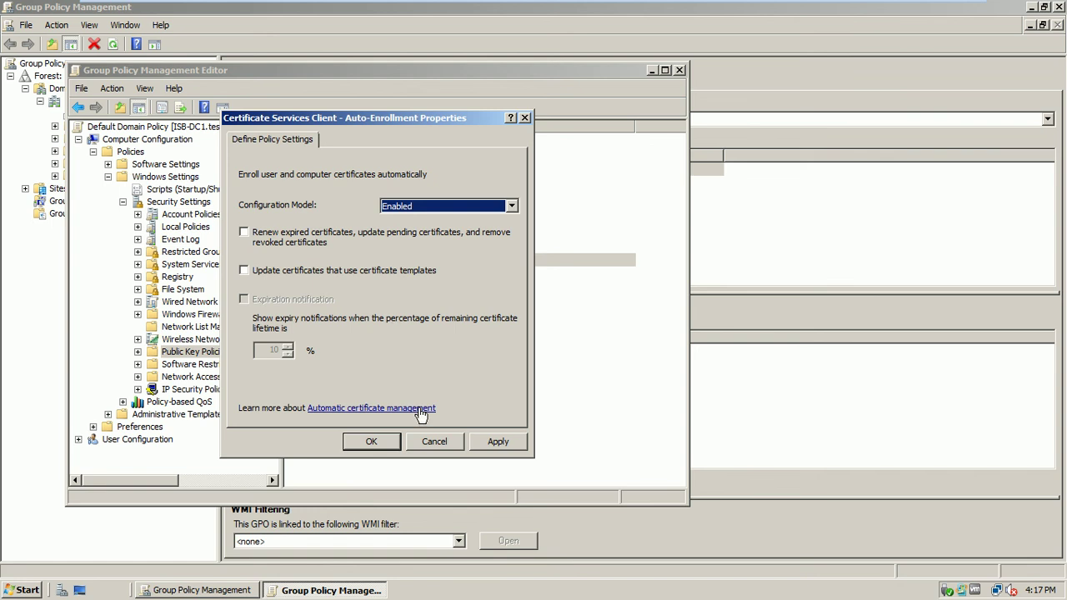
click(493, 445)
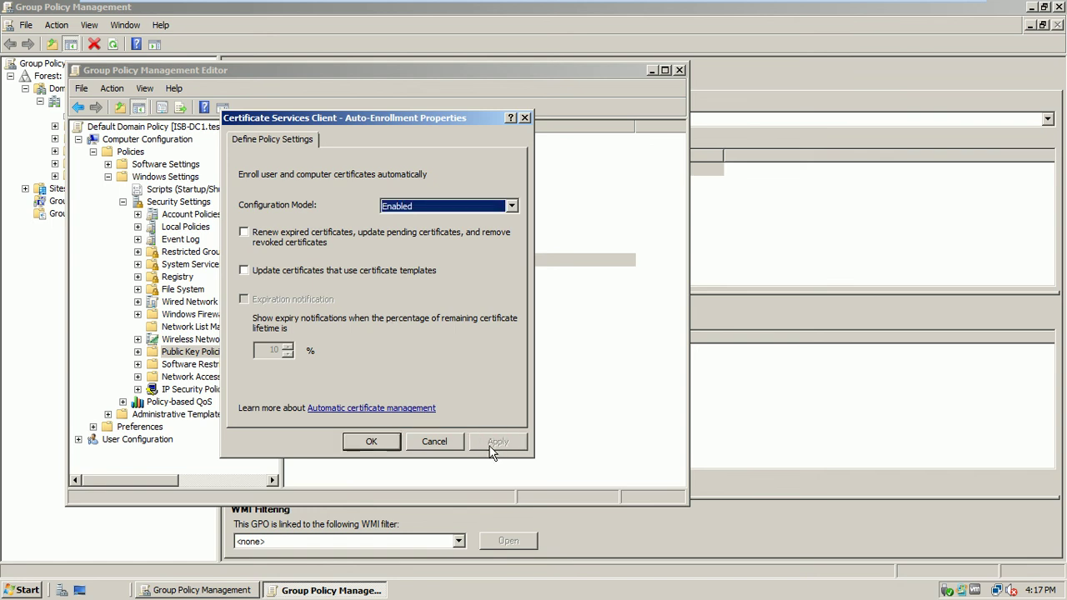
click(392, 445)
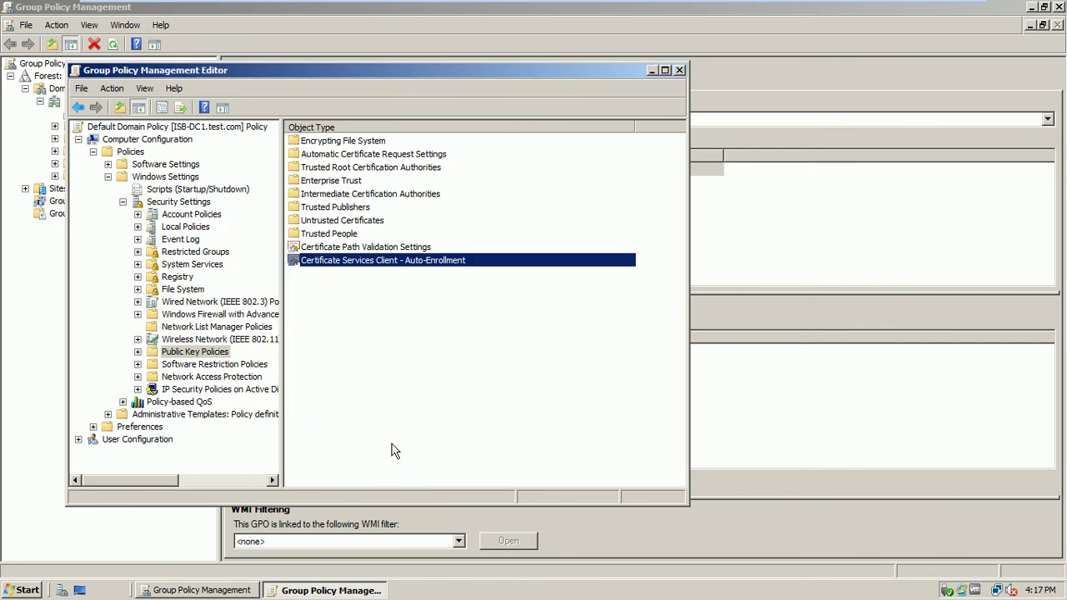
click(680, 70)
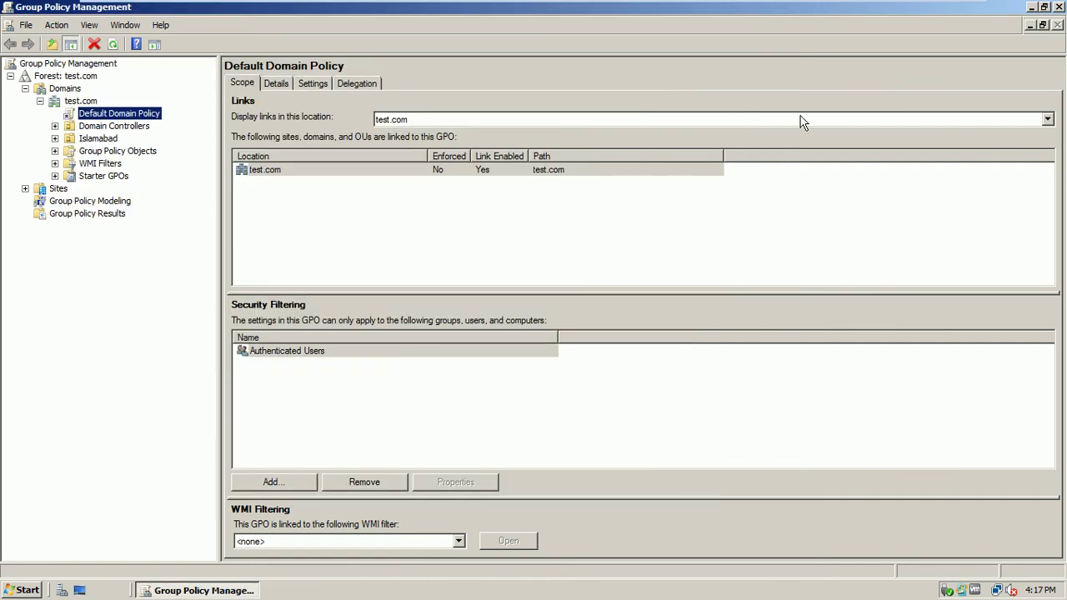
- Close Group Policy Management and refresh the desktop
click(1061, 6)
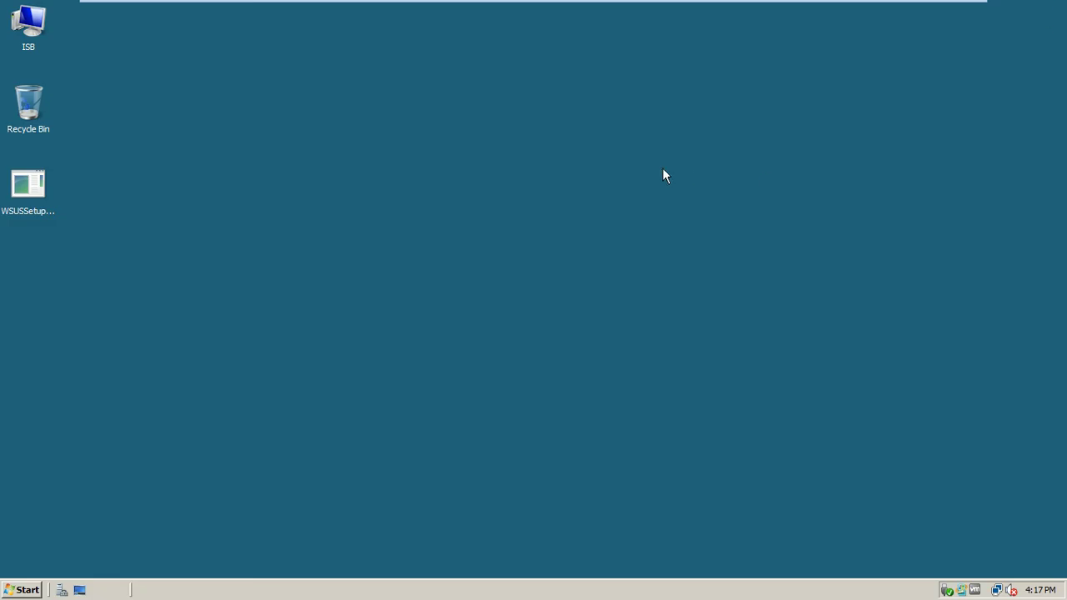
right_click(500, 152)
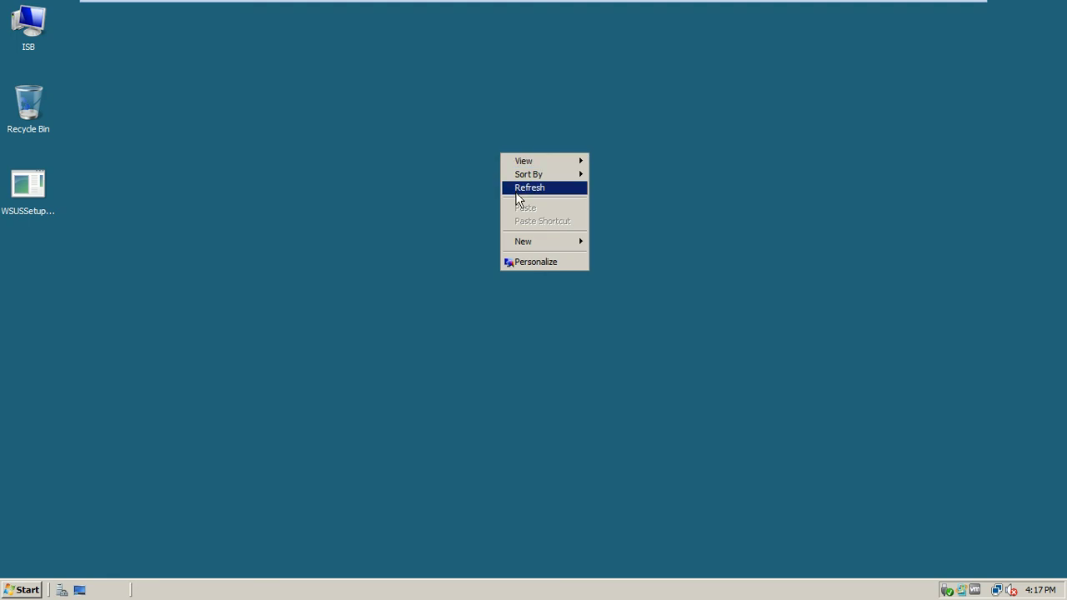
click(515, 190)
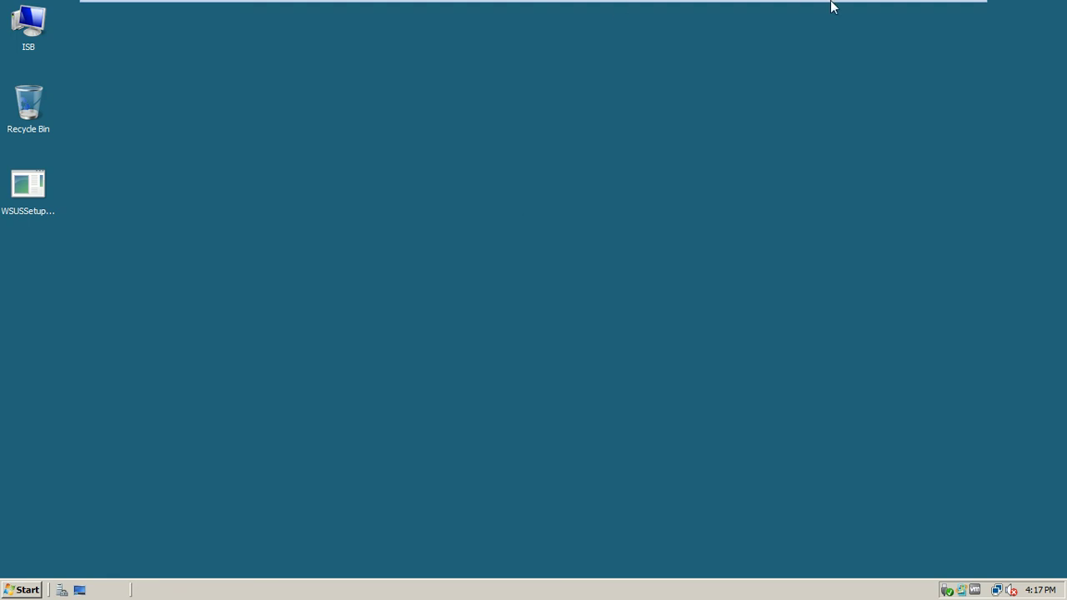
- Shut down ISB-Mem1-Srv8 with the reason Hardware: Installation (Planned)
mouse_move(831, 4)
click(895, 10)
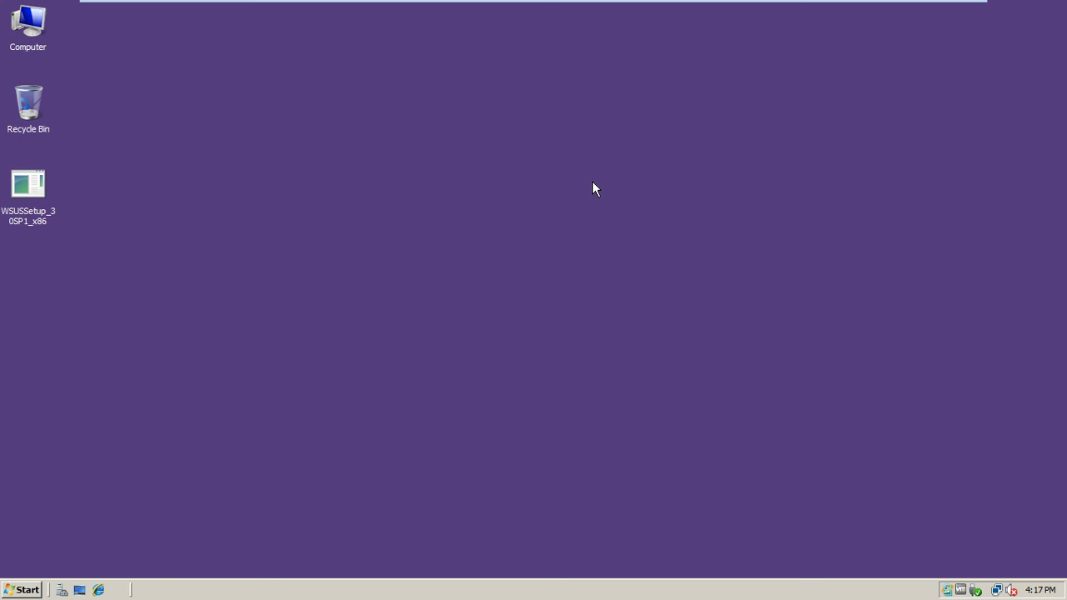
mouse_move(793, 3)
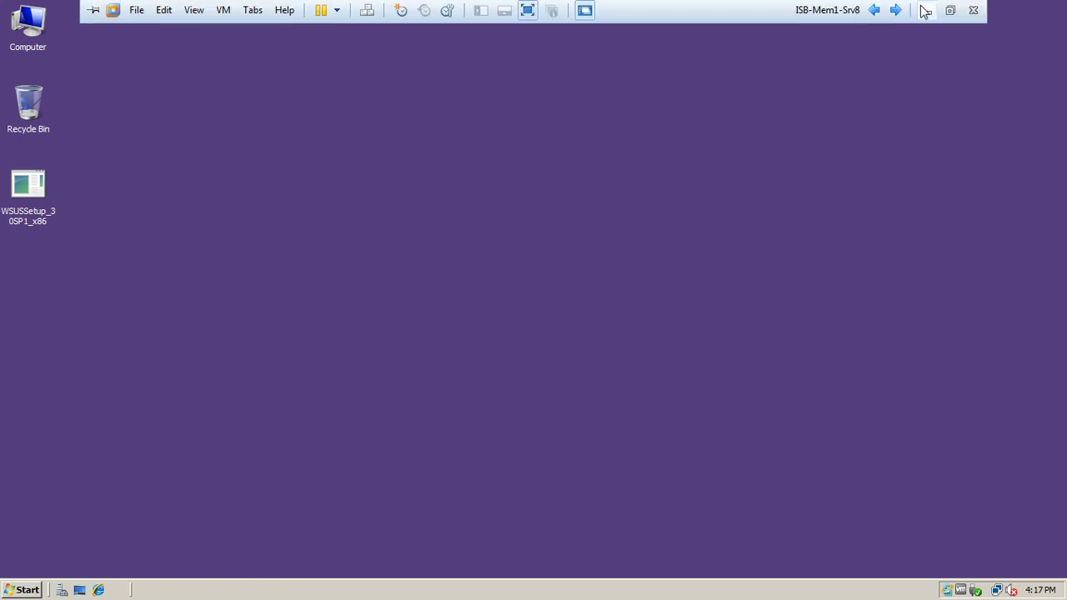
click(21, 591)
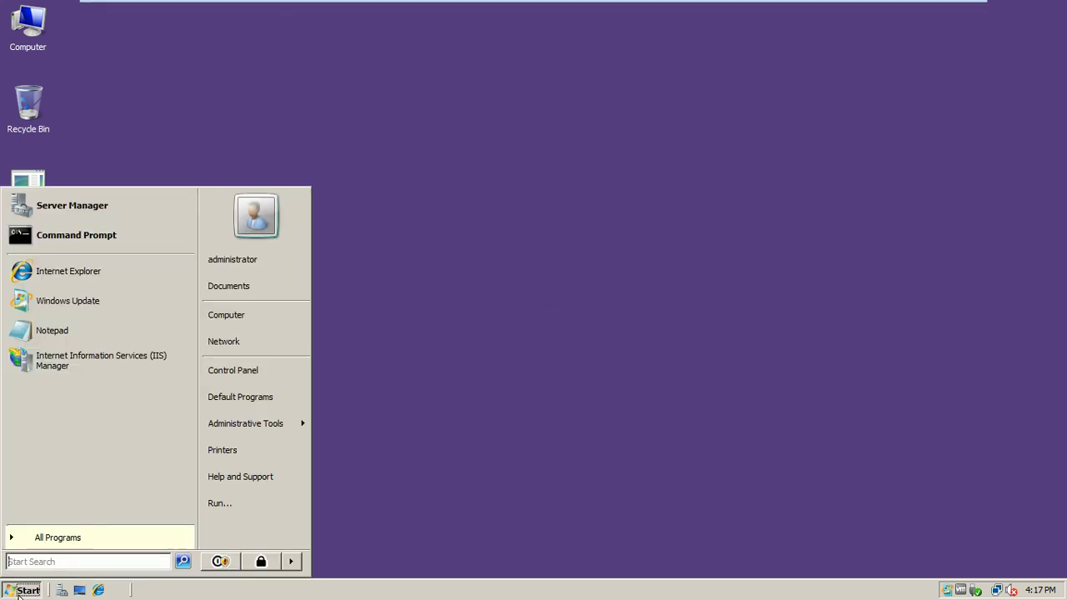
click(292, 564)
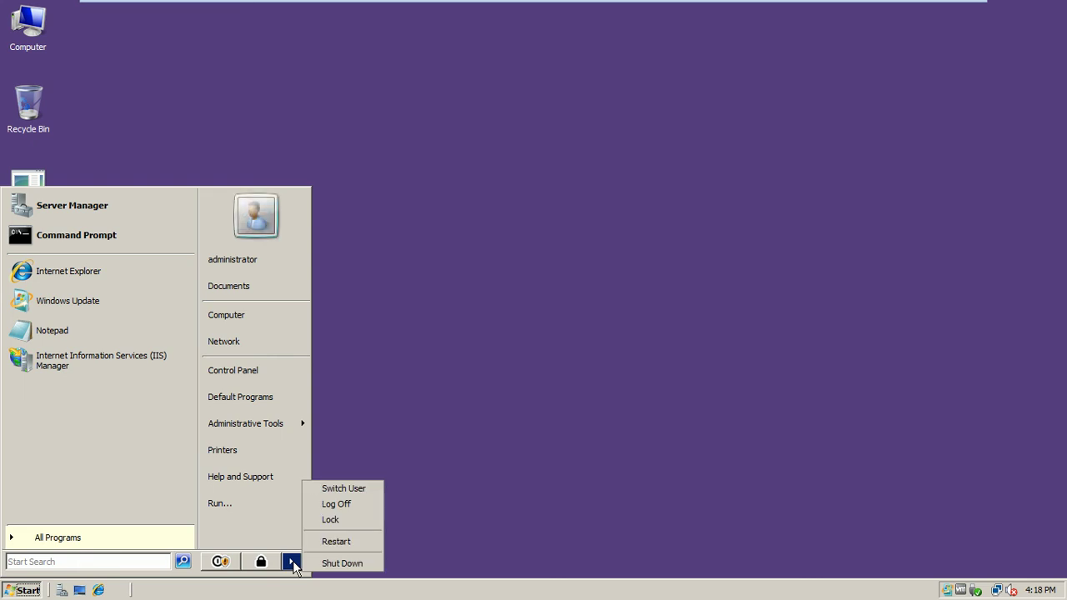
click(497, 478)
mouse_move(766, 7)
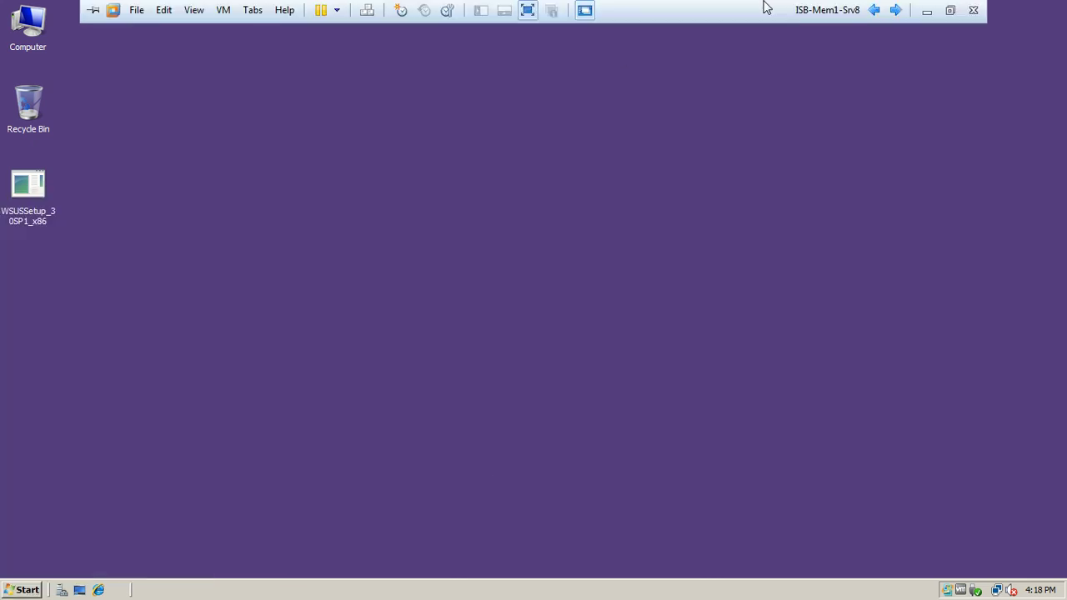
click(30, 583)
click(294, 562)
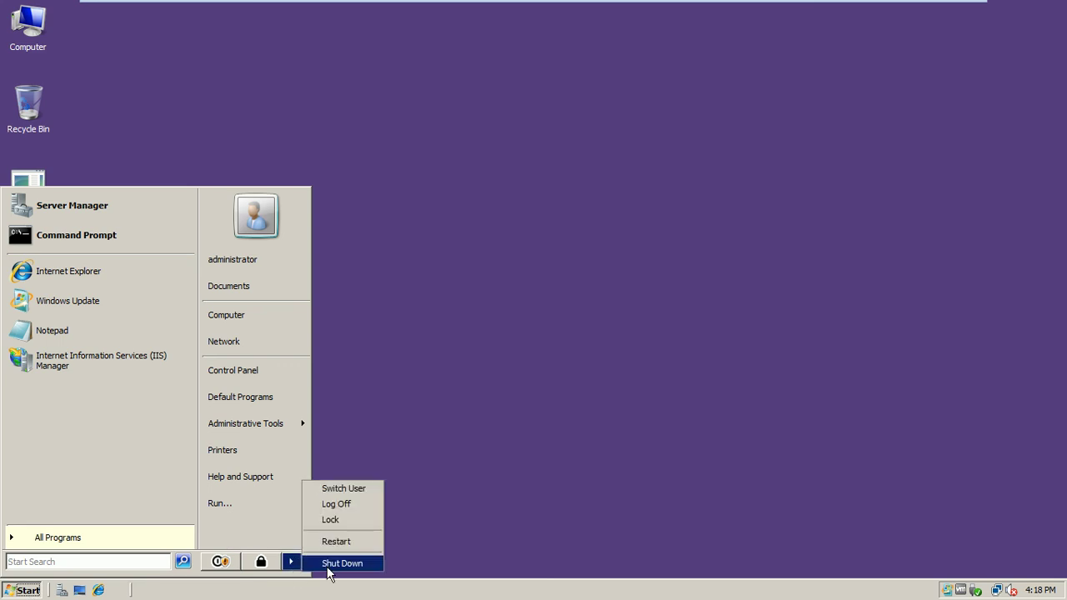
click(332, 562)
click(493, 250)
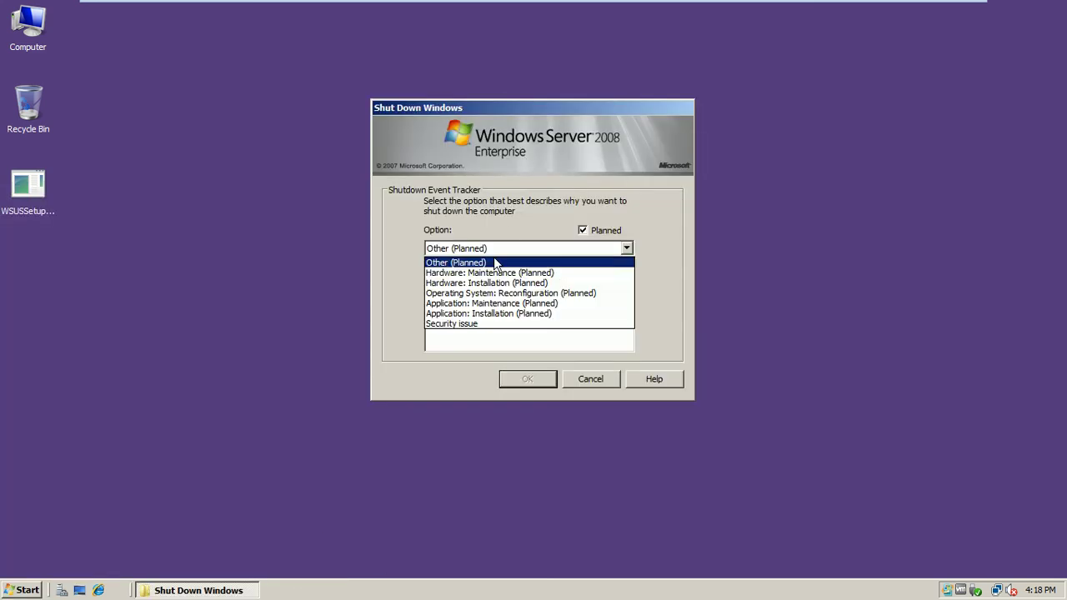
click(492, 282)
click(525, 375)
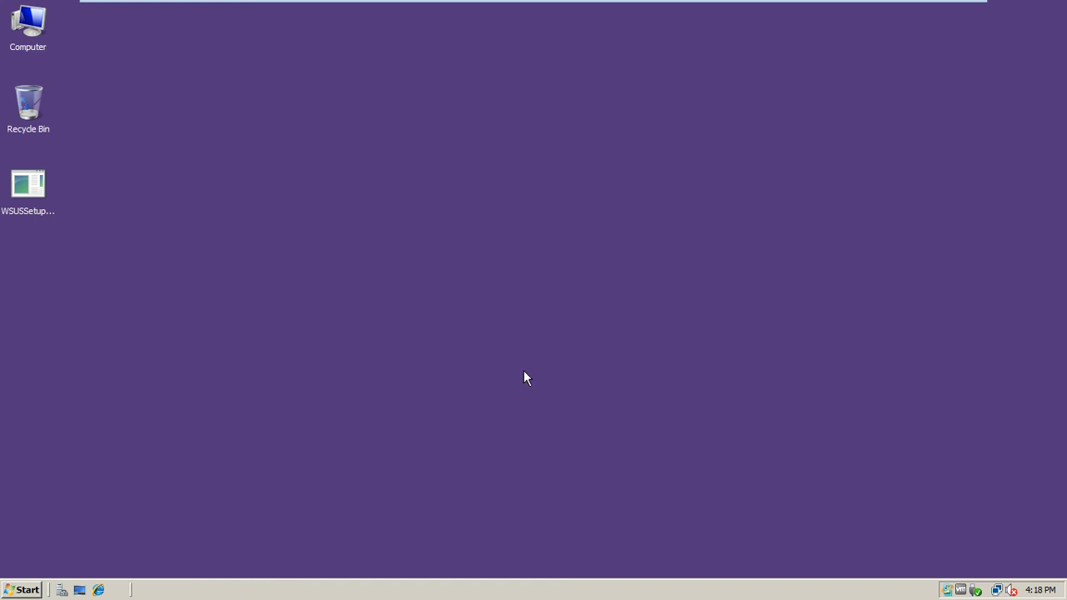
- Shut down ISB-DC1 with the reason Operating System: Reconfiguration (Planned) and exit full-screen mode
mouse_move(673, 5)
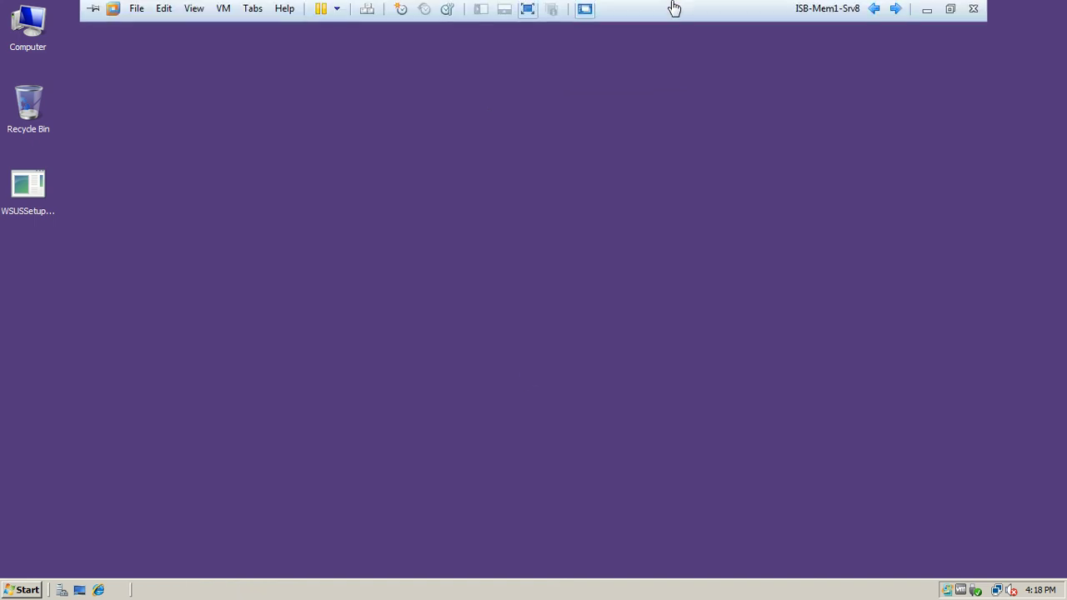
click(873, 12)
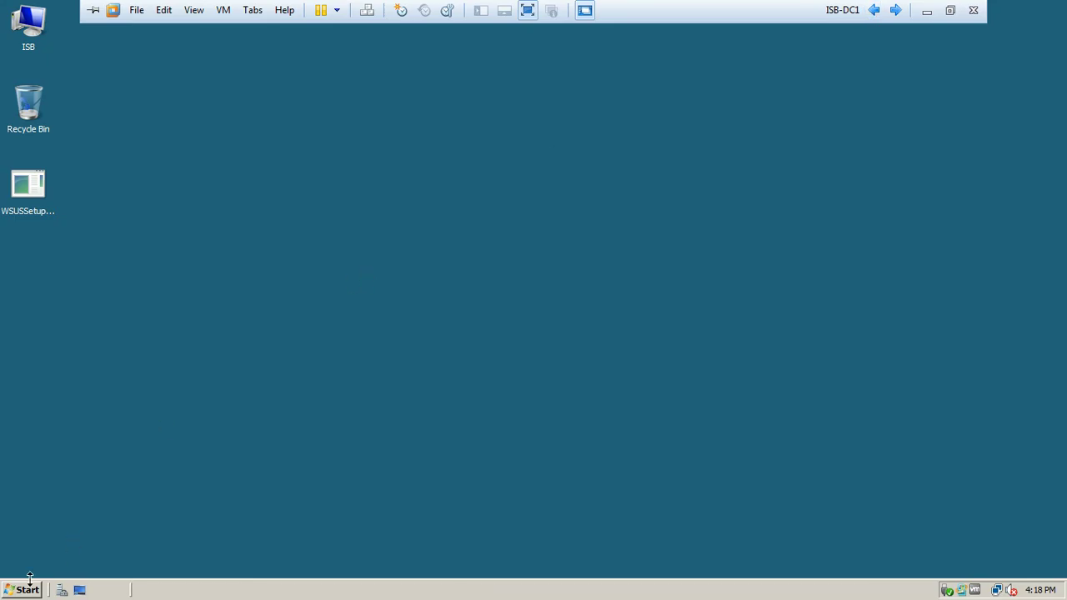
click(24, 590)
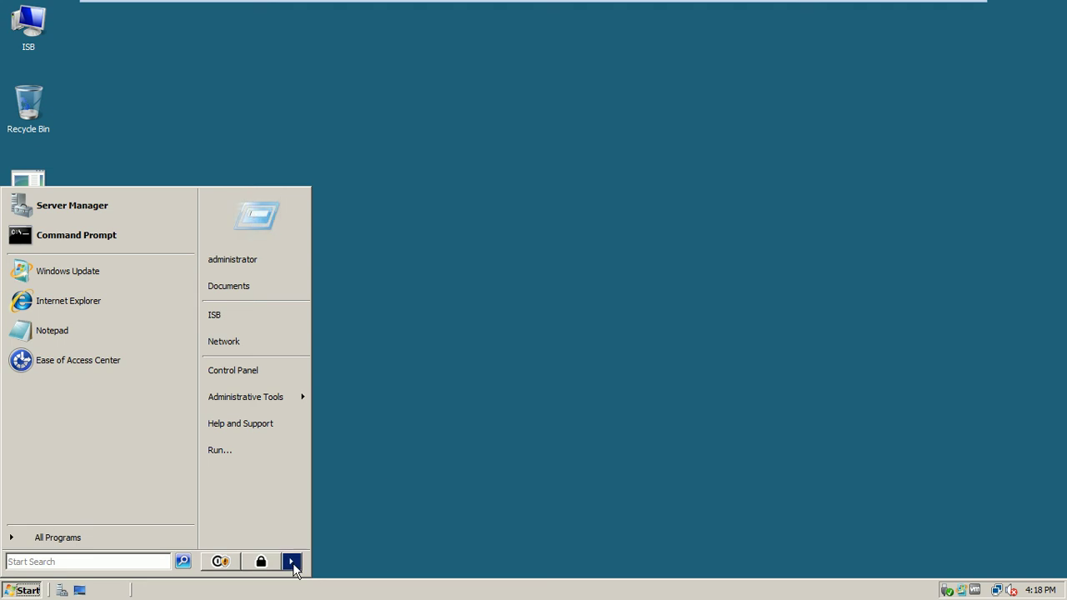
mouse_move(293, 565)
click(342, 563)
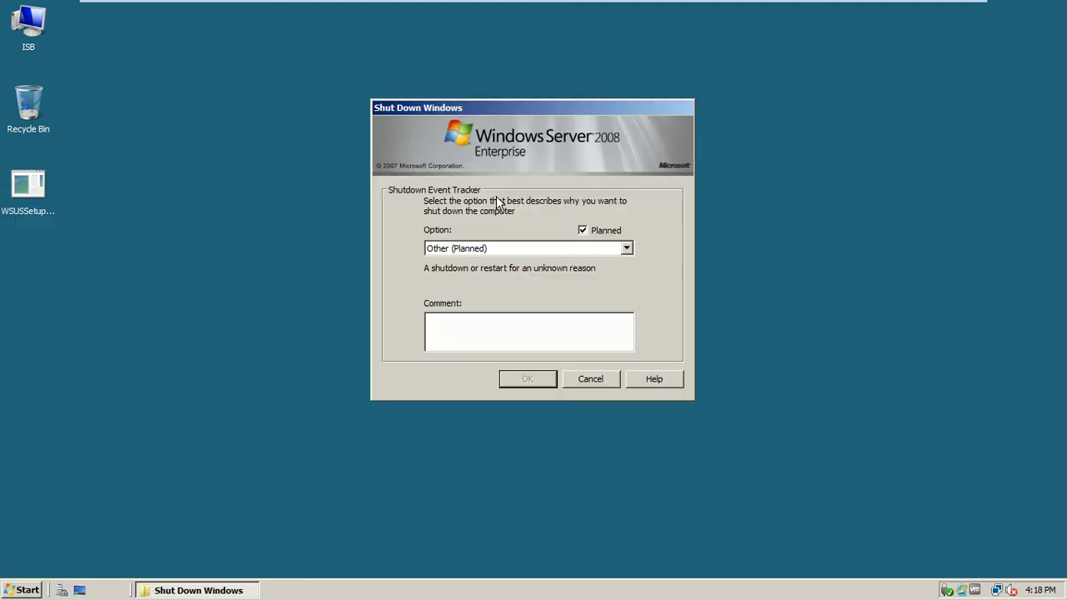
click(490, 249)
click(486, 293)
click(517, 379)
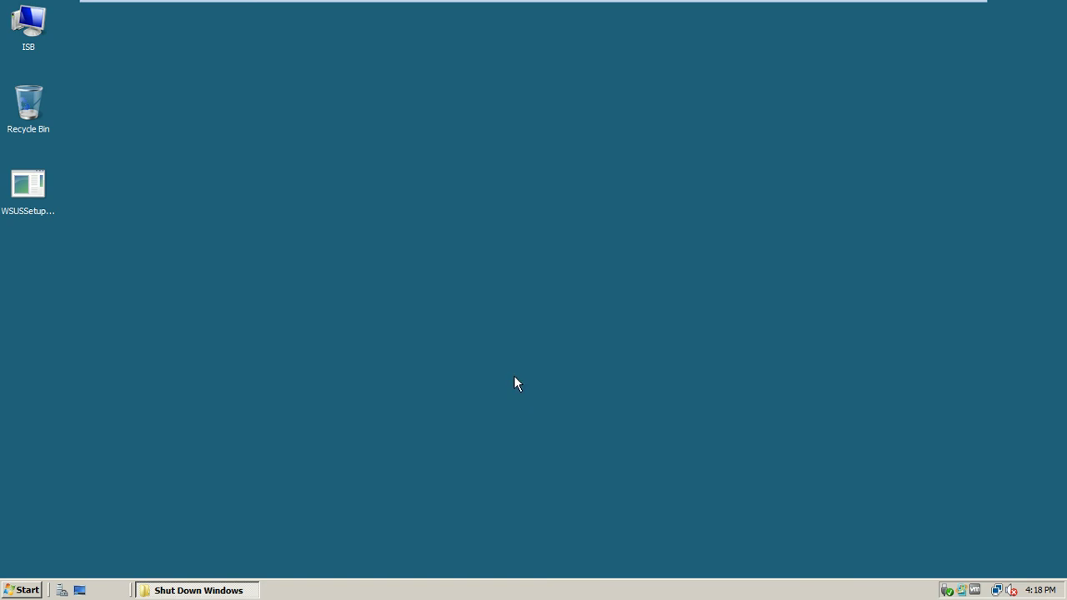
click(951, 10)
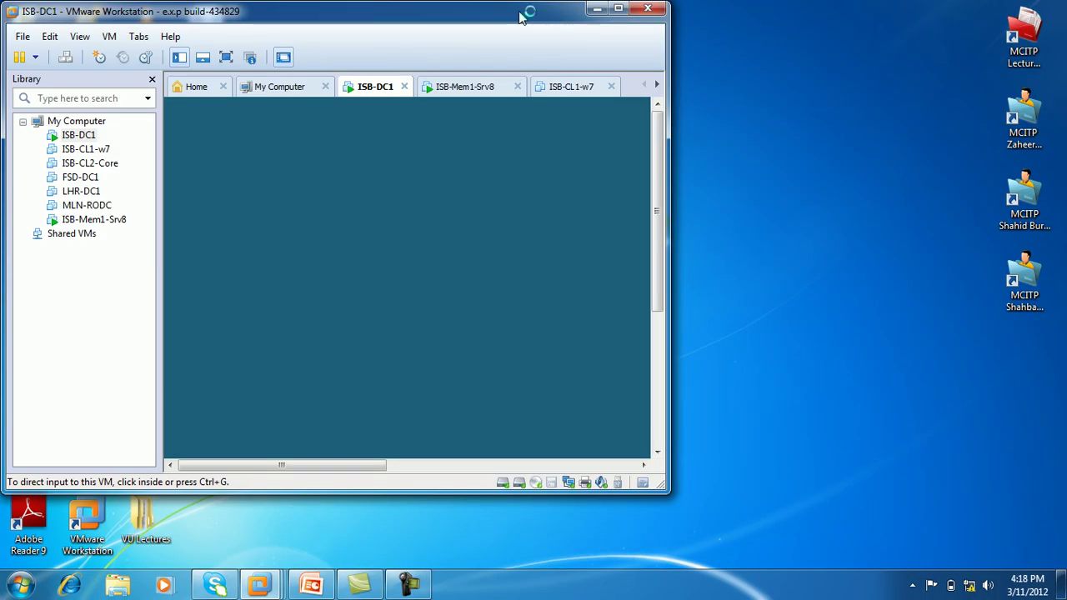
- Maximise VMware, wait until ISB-Mem1-Srv8 is powered off, then close VMware Workstation
double_click(525, 10)
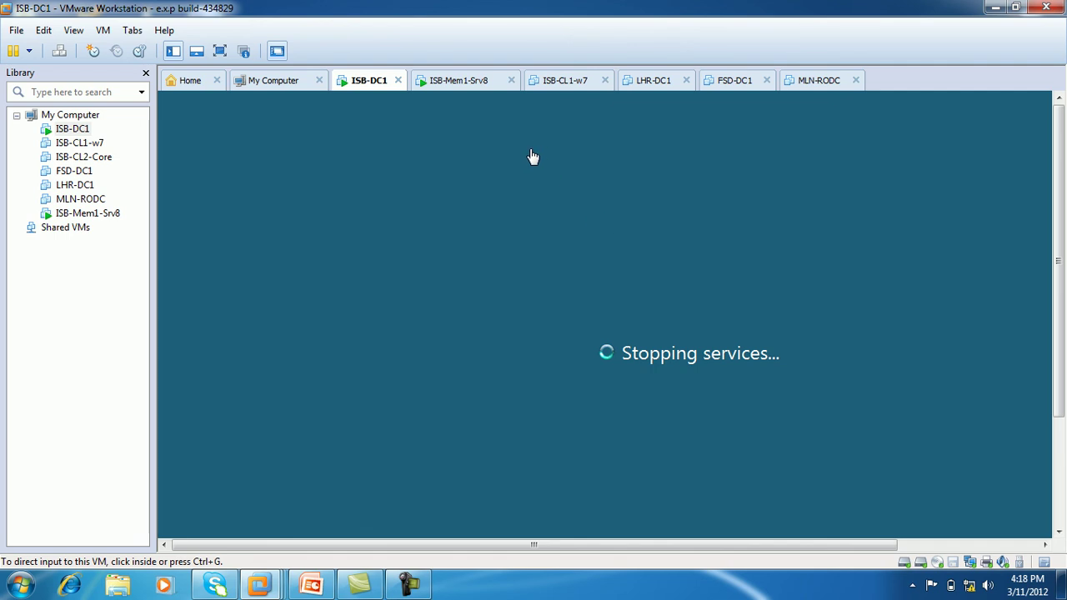
click(454, 83)
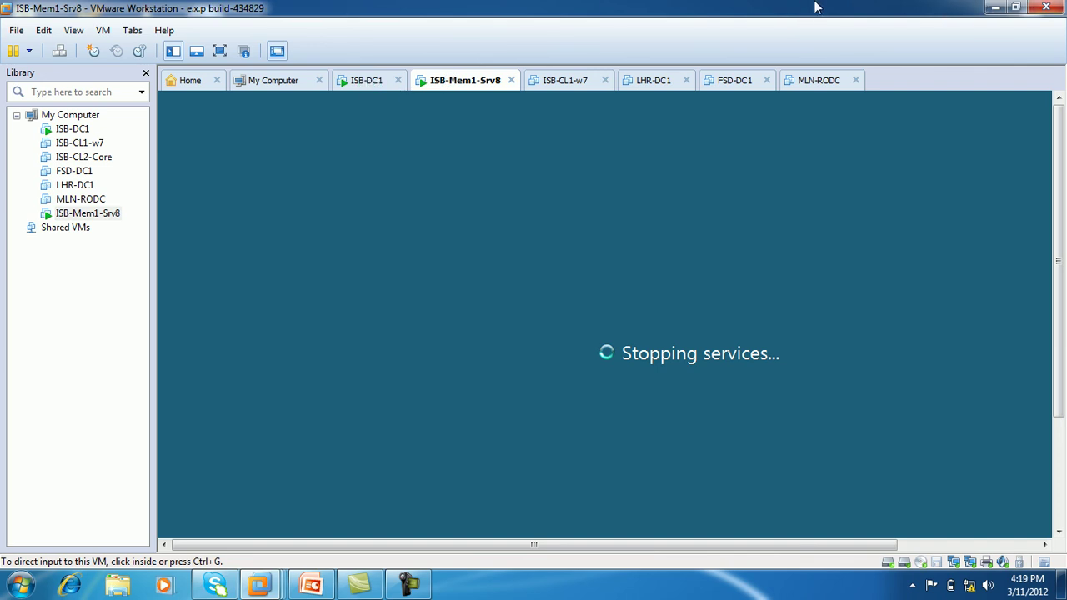
click(365, 92)
click(465, 90)
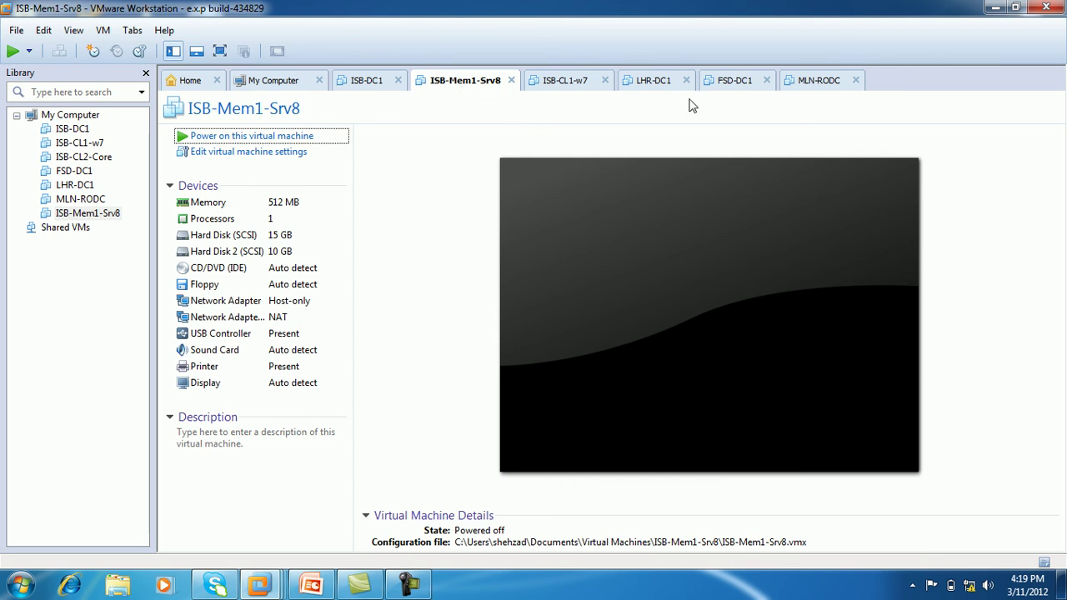
mouse_move(317, 588)
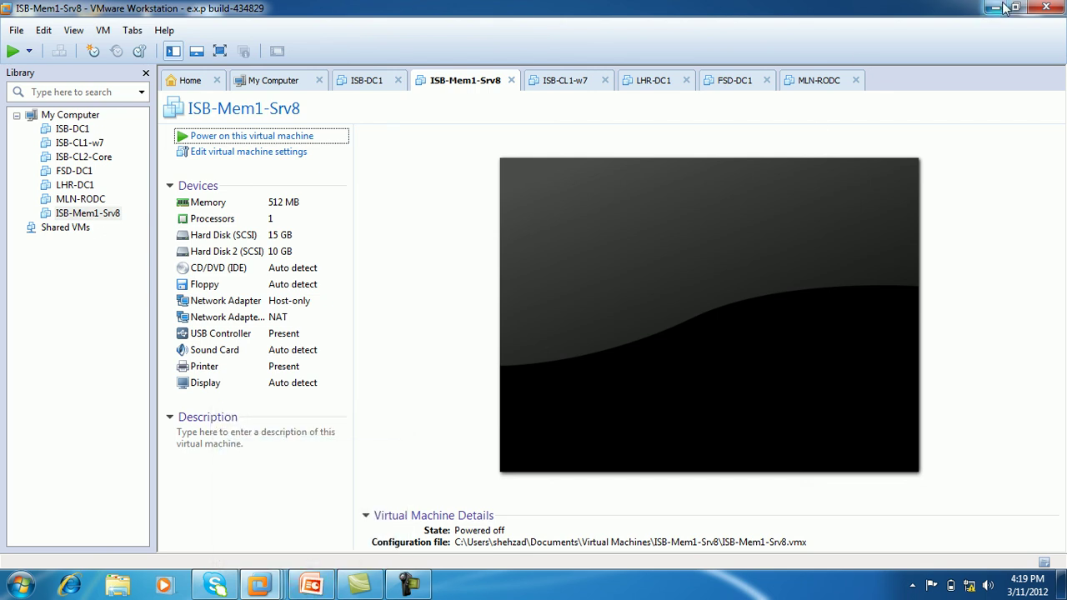
click(1042, 7)
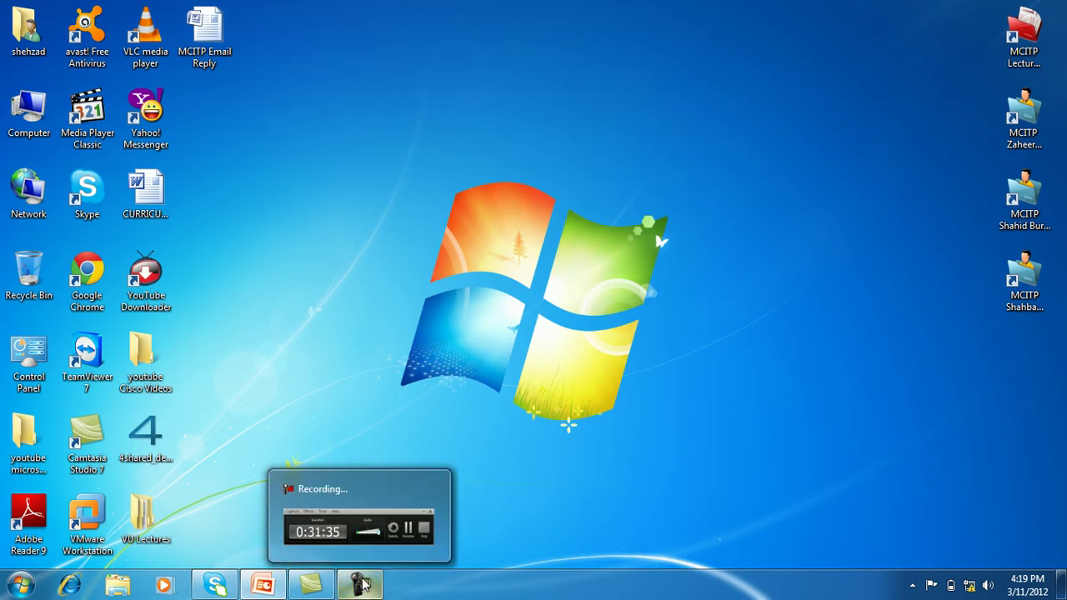
click(361, 583)
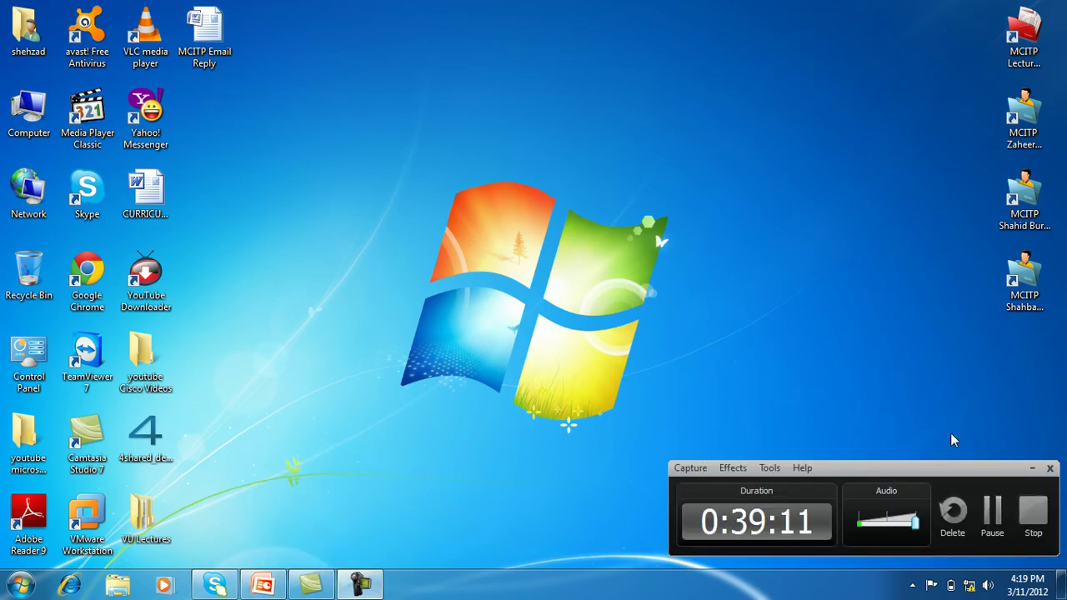